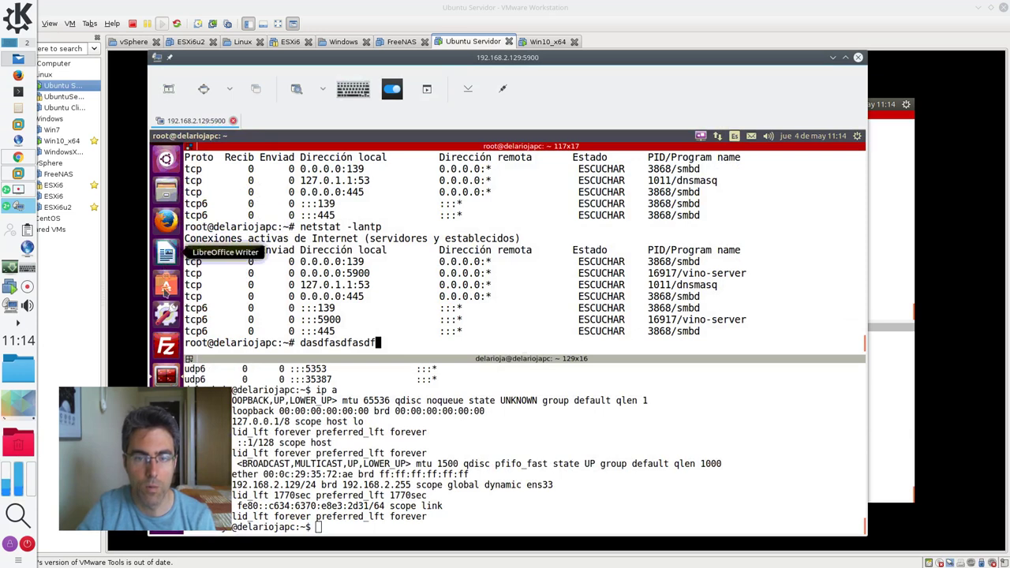
# Clear the junk text at the remote prompt and run ls -la
pyautogui.moveTo(494, 250); pyautogui.dragTo(491, 263)
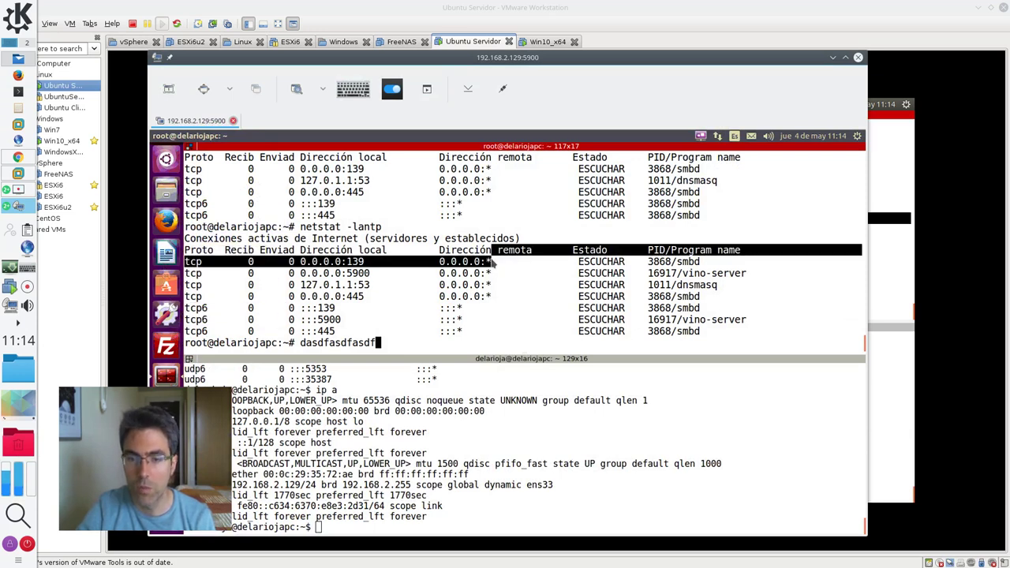
pyautogui.press('BackSpace')
pyautogui.press('BackSpace')
pyautogui.press('BackSpace')
pyautogui.press('BackSpace')
pyautogui.press('BackSpace')
pyautogui.press('BackSpace')
pyautogui.press('BackSpace')
pyautogui.press('BackSpace')
pyautogui.press('BackSpace')
pyautogui.press('BackSpace')
pyautogui.press('BackSpace')
pyautogui.press('BackSpace')
pyautogui.press('BackSpace')
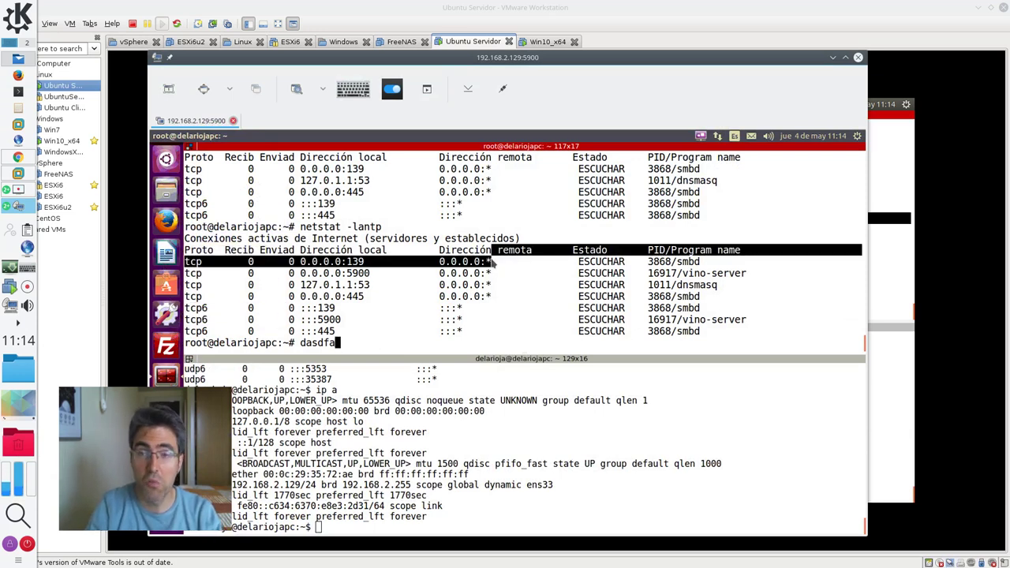
pyautogui.write('ls -la')
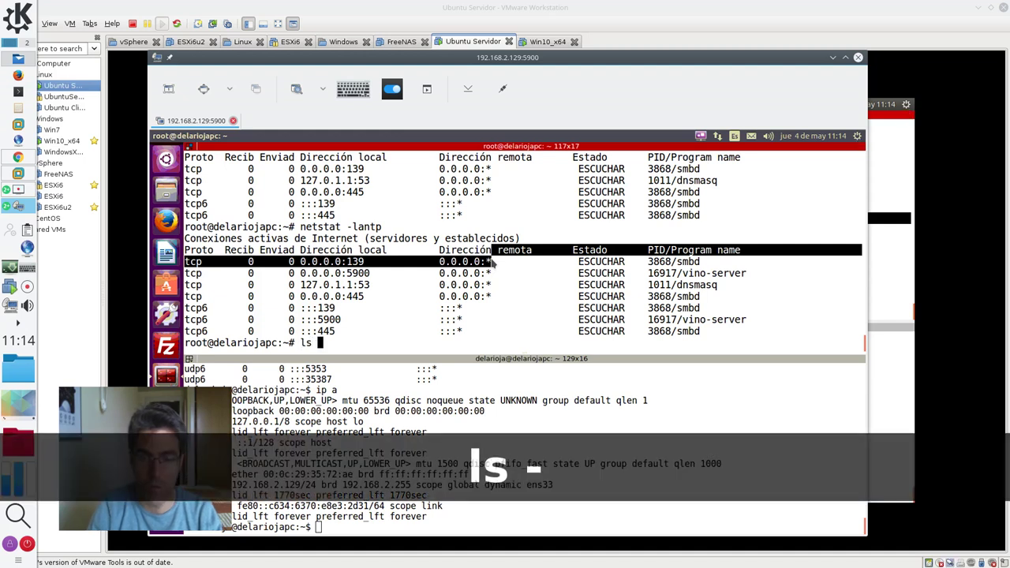
pyautogui.press('Return')
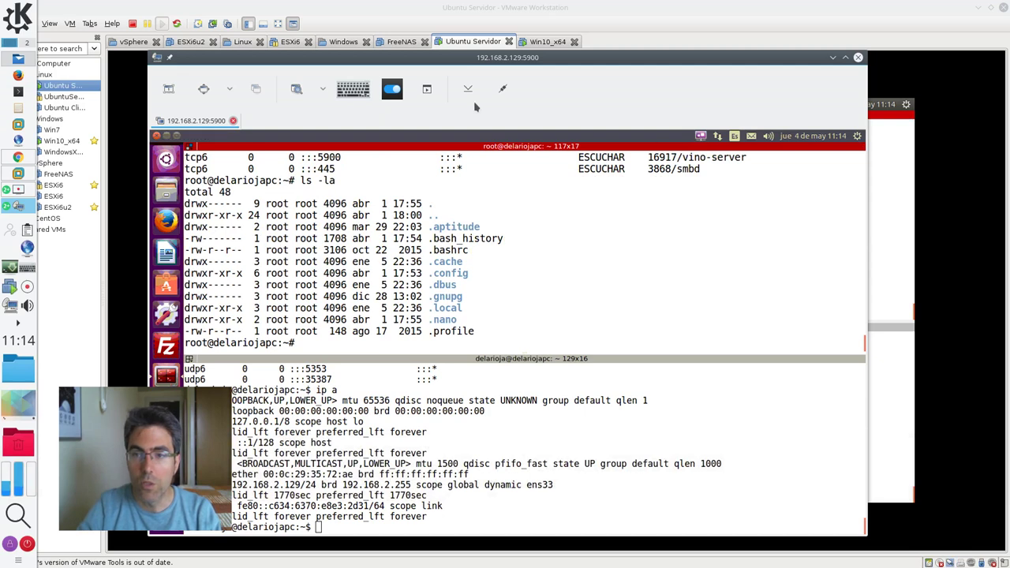
# Toggle 'Ver solamente' on and off, testing typing each time, then close the VNC session
pyautogui.click(393, 92)
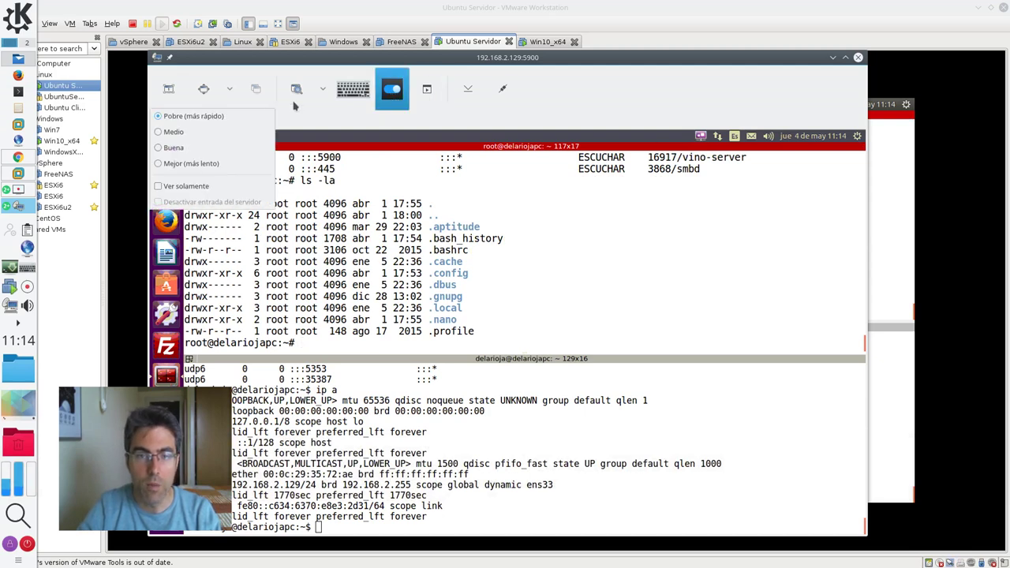
pyautogui.click(215, 188)
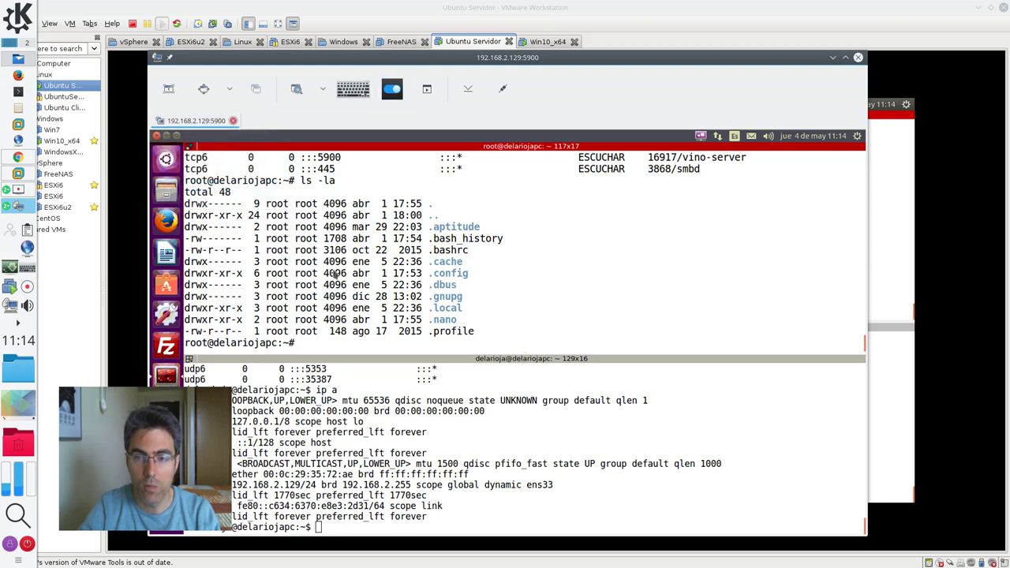
pyautogui.write('asfsdfasfasasdfasdf')
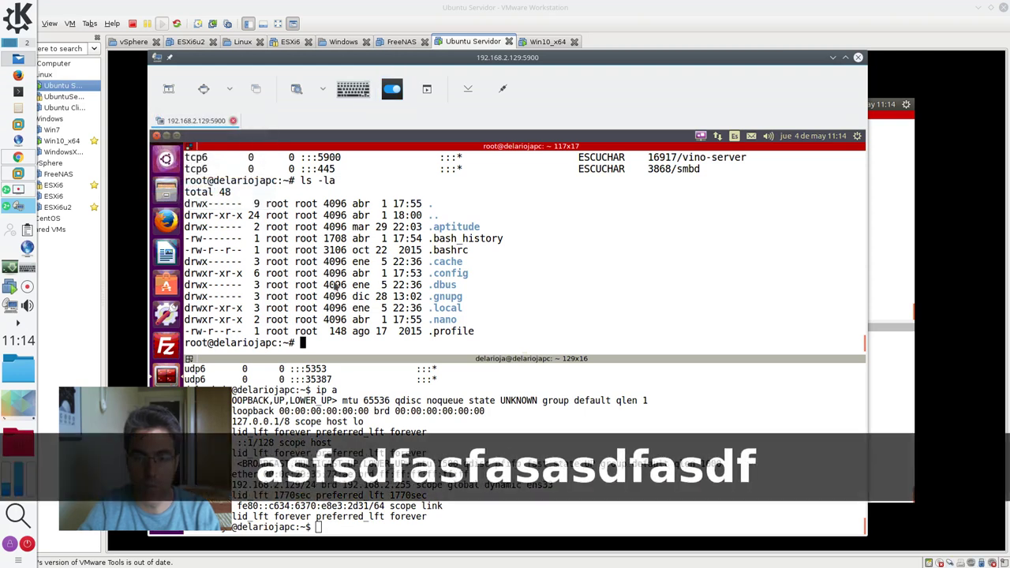
pyautogui.write('afasdfasd')
pyautogui.click(393, 90)
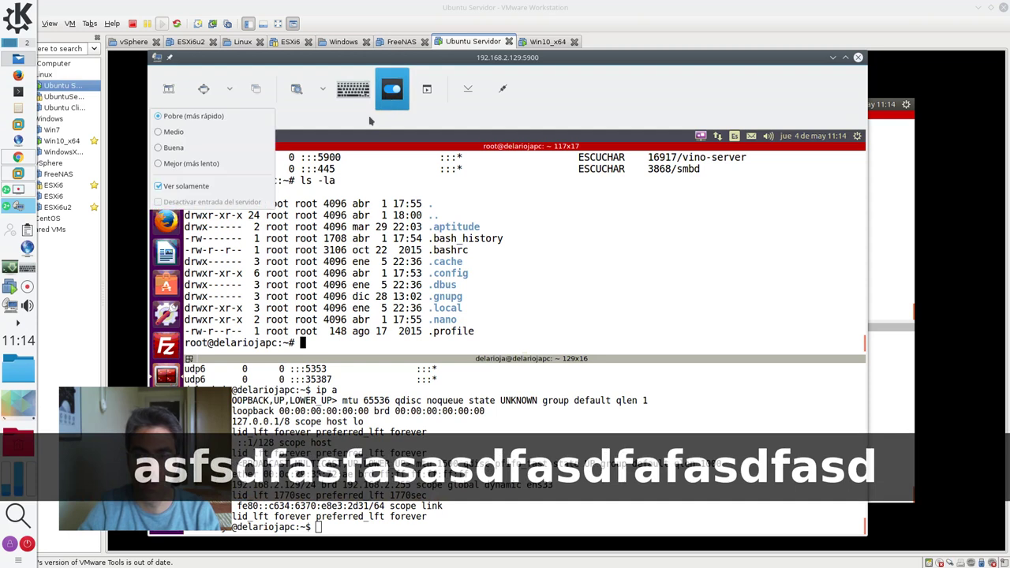
pyautogui.click(213, 187)
pyautogui.write('asdfasdfsdfasdf')
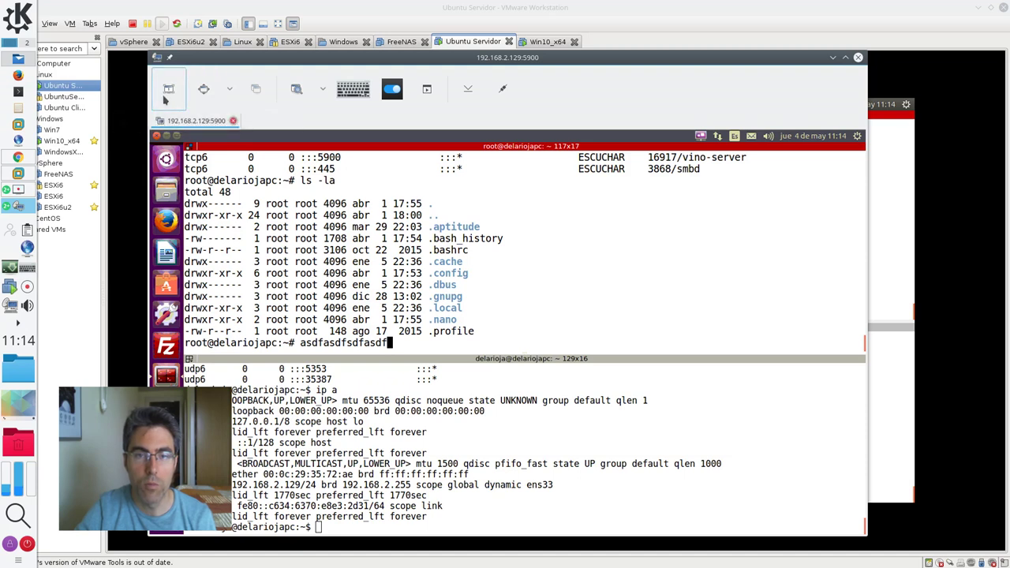
pyautogui.click(503, 89)
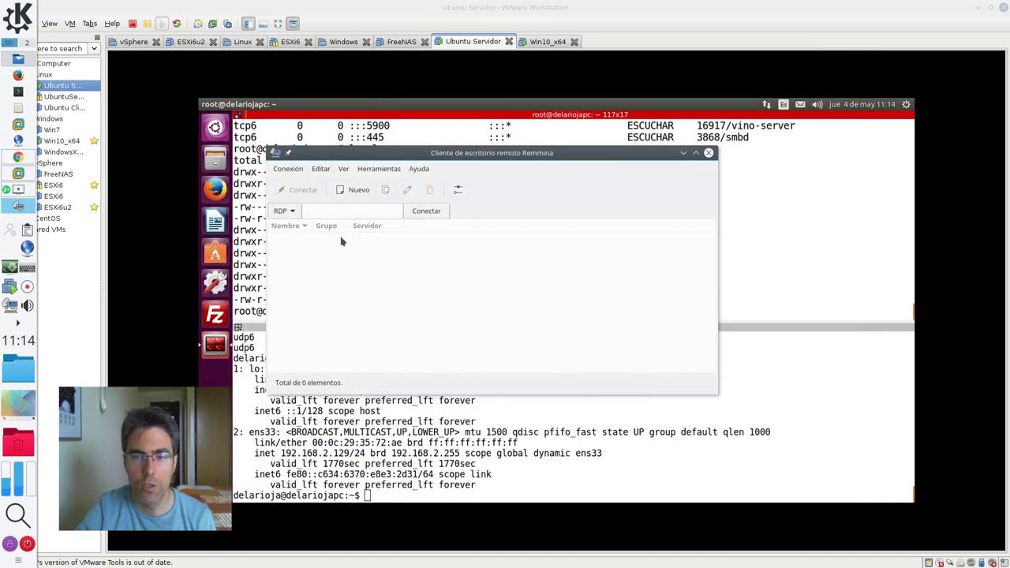
# Create a new VNC profile for server 192.168.2.129:5900 and enter its connection password
pyautogui.click(352, 195)
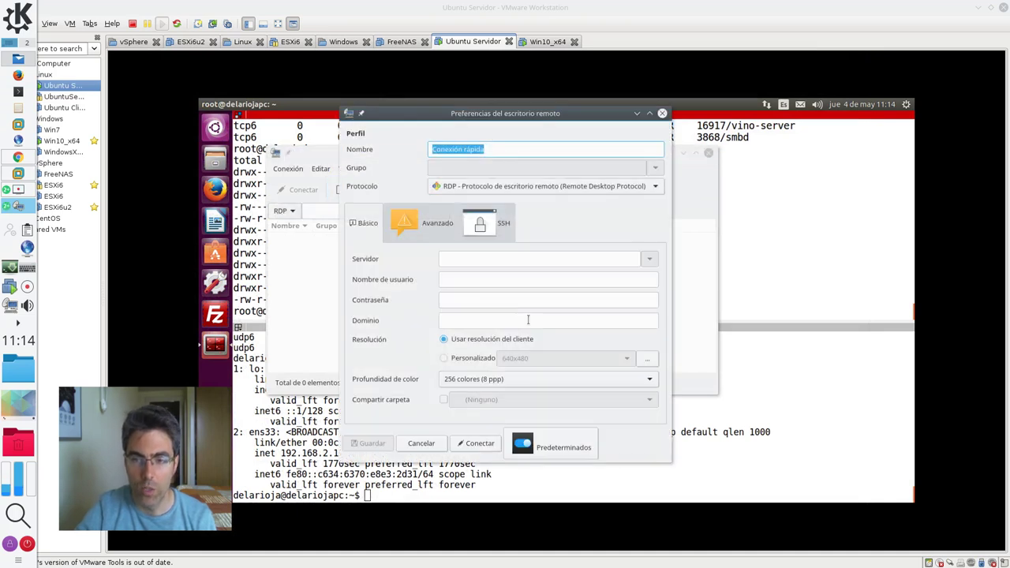
pyautogui.click(646, 260)
pyautogui.click(615, 187)
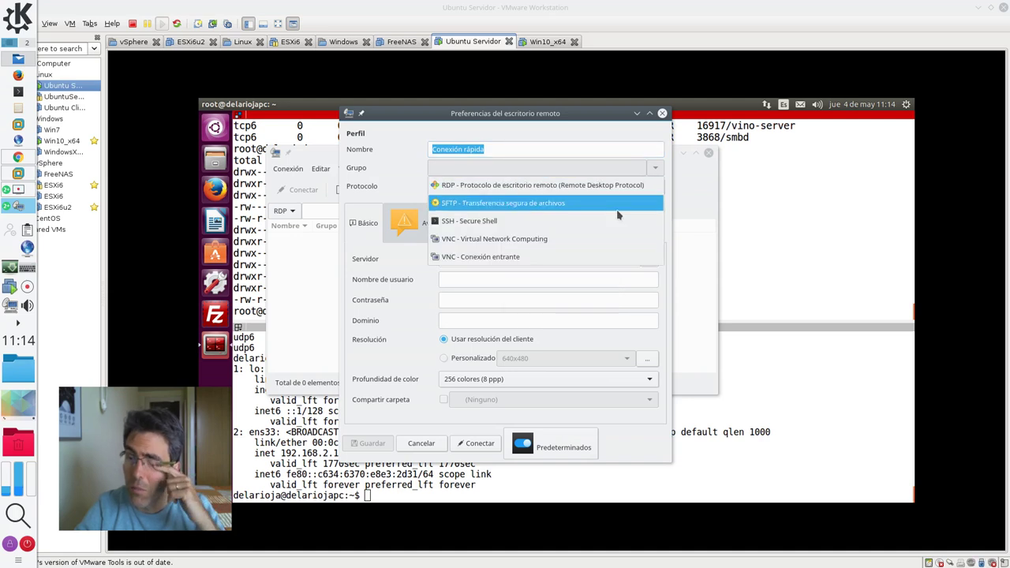
pyautogui.click(615, 238)
pyautogui.click(623, 275)
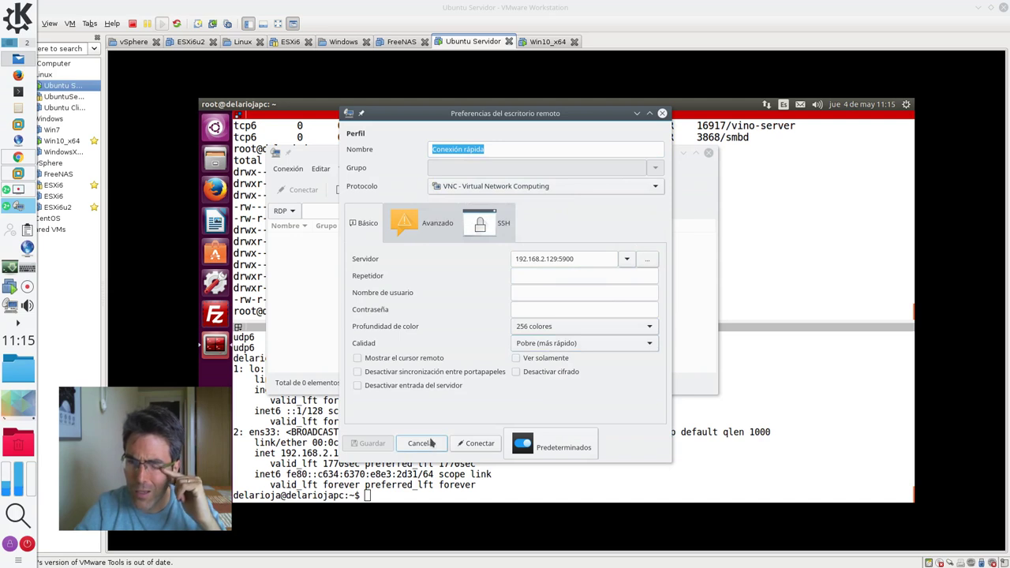
pyautogui.click(544, 309)
pyautogui.press('BackSpace')
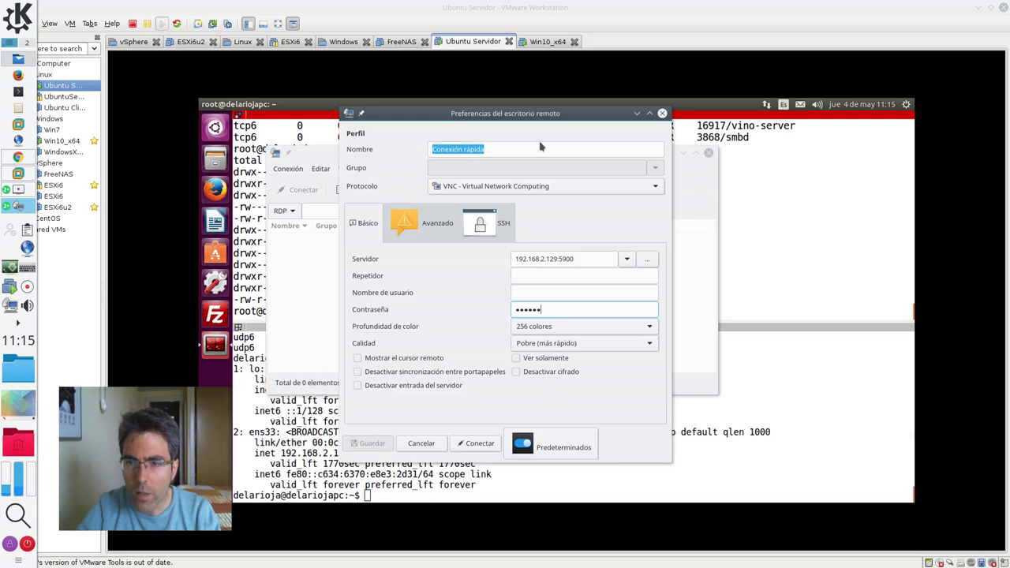
pyautogui.click(580, 277)
# Name the profile 'Conexión Ubuntu Servidor' and save it
pyautogui.click(432, 225)
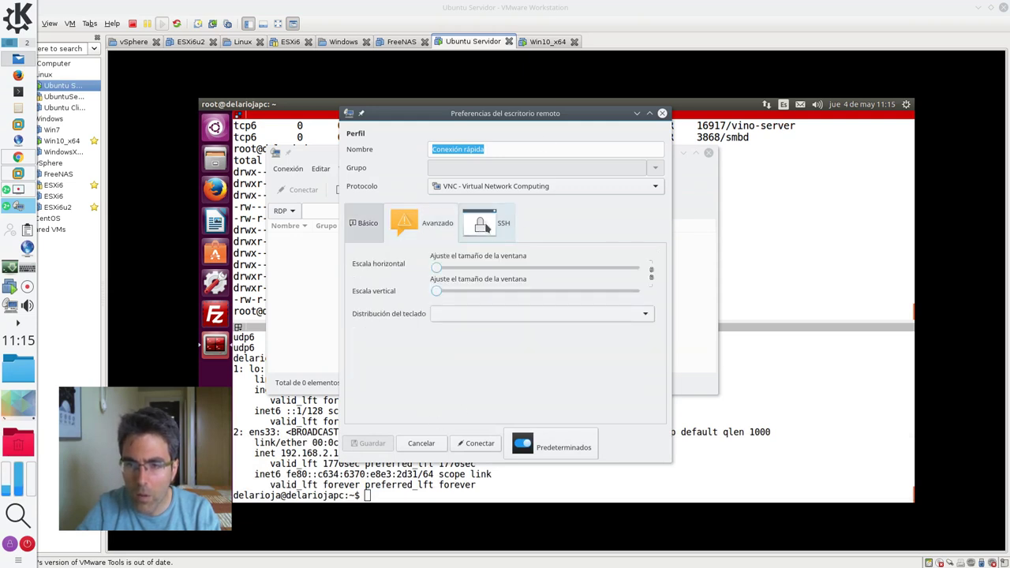
pyautogui.click(484, 227)
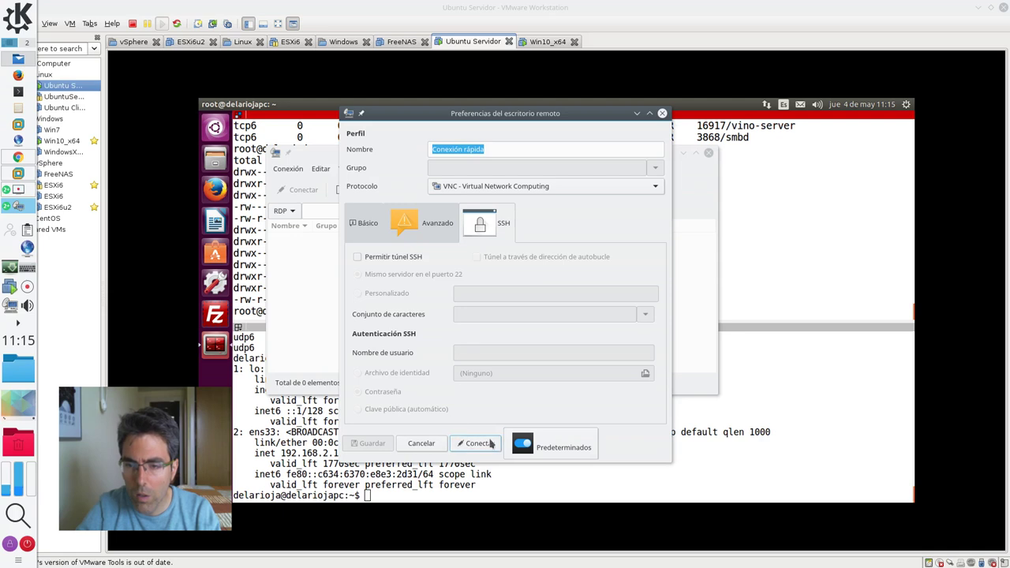
pyautogui.moveTo(490, 149); pyautogui.dragTo(383, 153)
pyautogui.write('Cone')
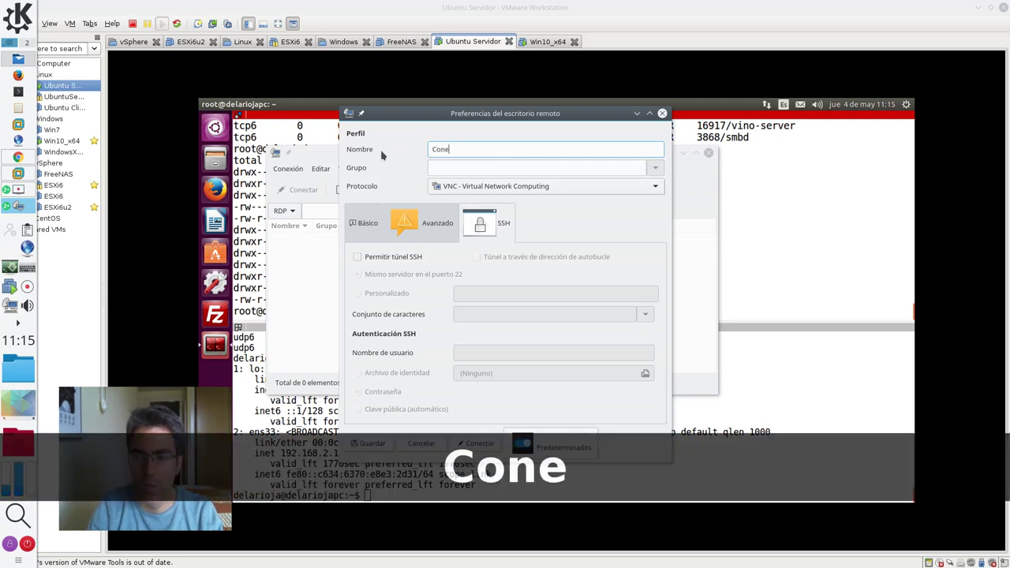
pyautogui.write('c')
pyautogui.press('BackSpace')
pyautogui.write('xión Ubu')
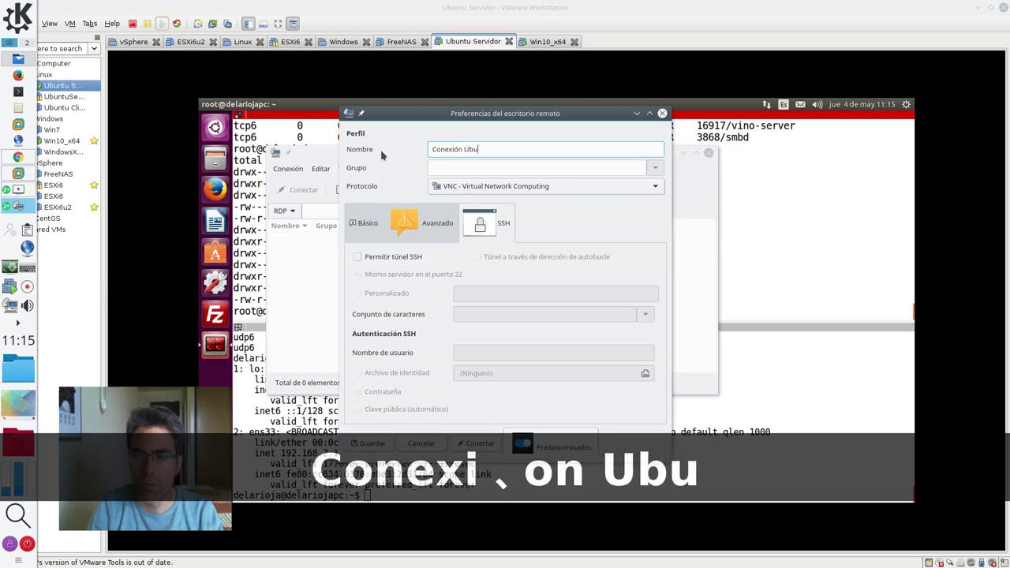
pyautogui.write('ntu Servidor')
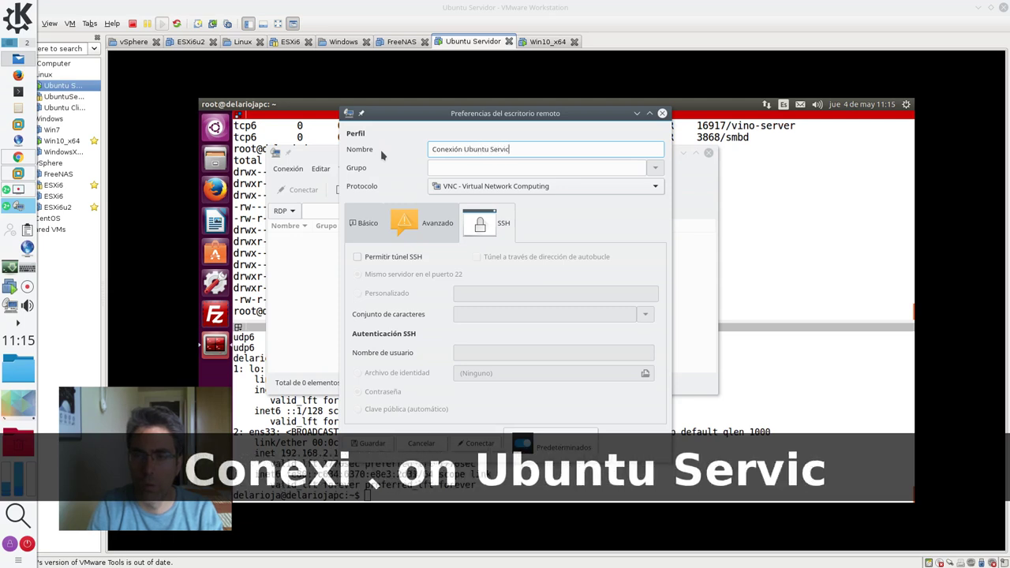
pyautogui.click(384, 446)
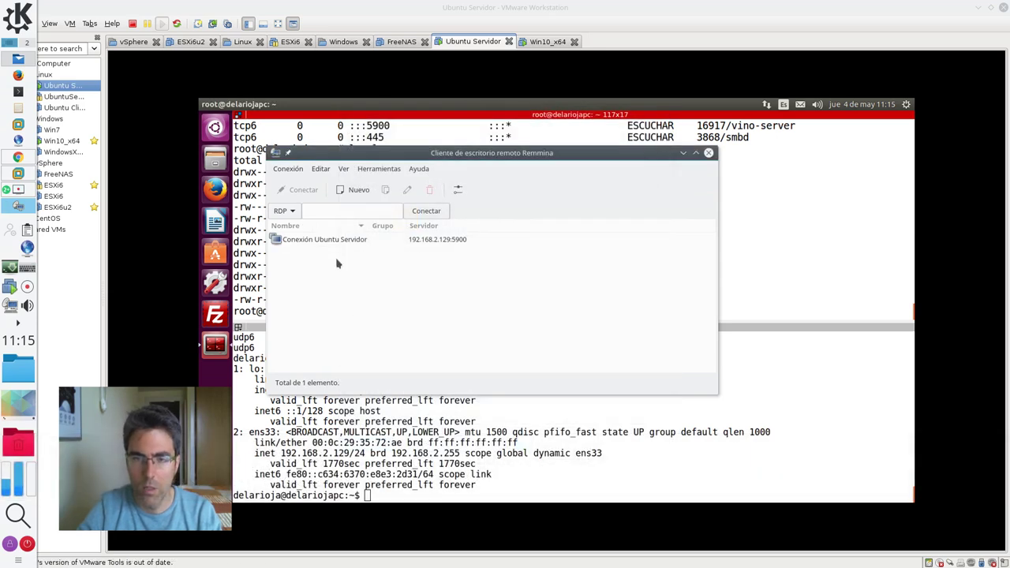
# Connect through 'Conexión Ubuntu Servidor', then close the session and Remmina
pyautogui.click(339, 243)
pyautogui.doubleClick(339, 245)
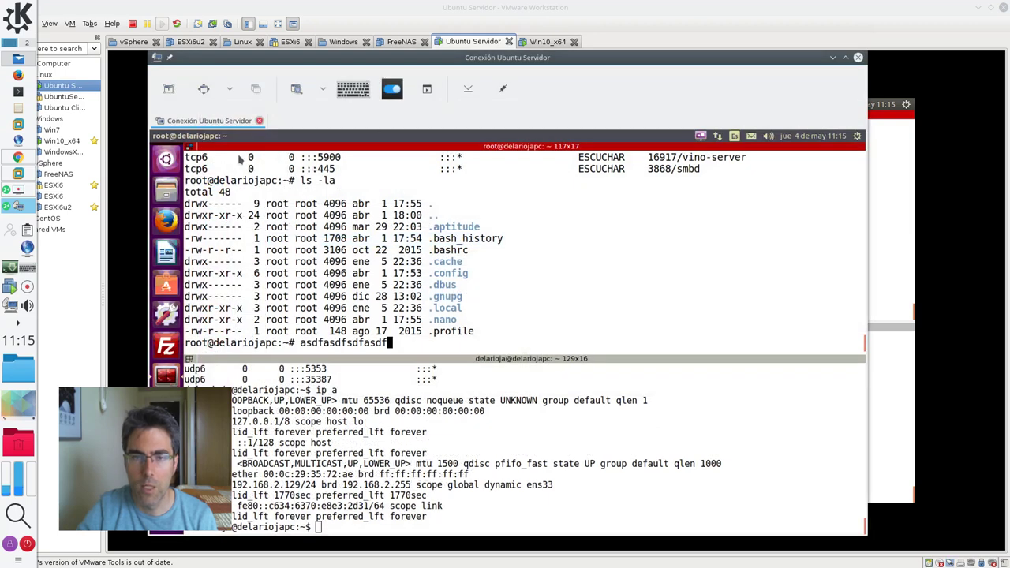
pyautogui.click(858, 57)
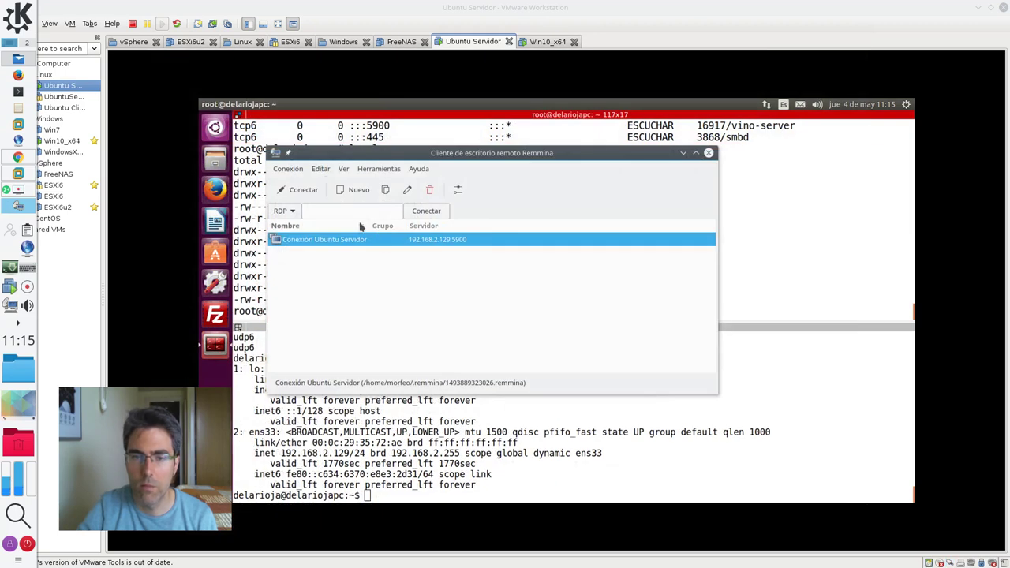
pyautogui.click(708, 153)
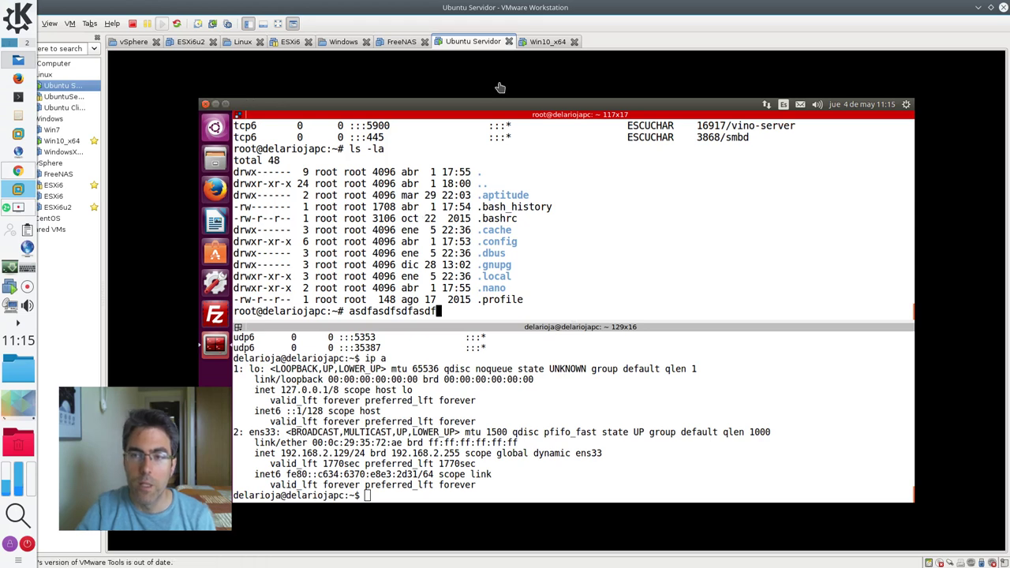
# Switch to Chrome and scroll through the Moodle course notes
pyautogui.click(20, 171)
pyautogui.scroll(-3, 480, 334)
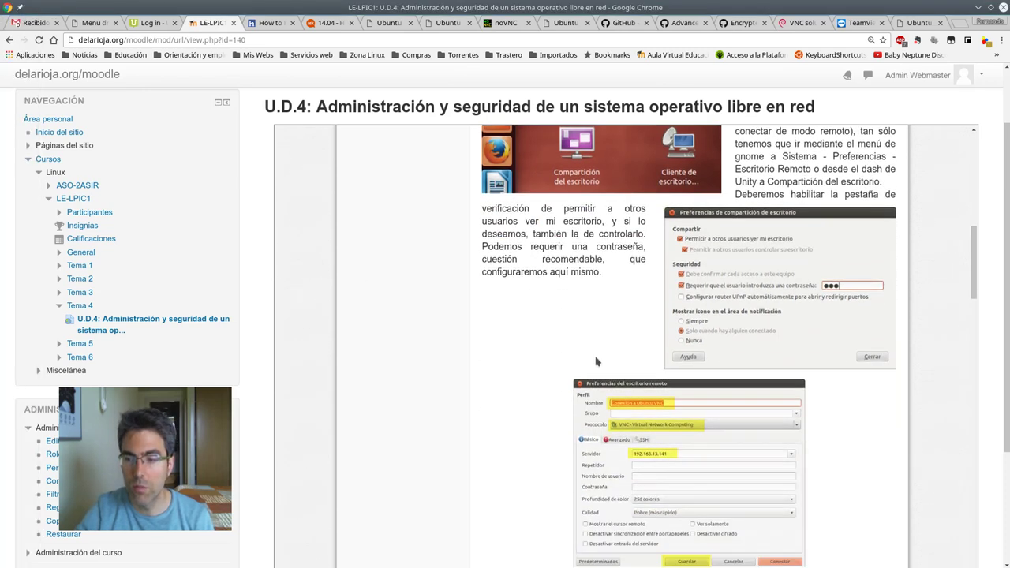
pyautogui.scroll(-4, 596, 361)
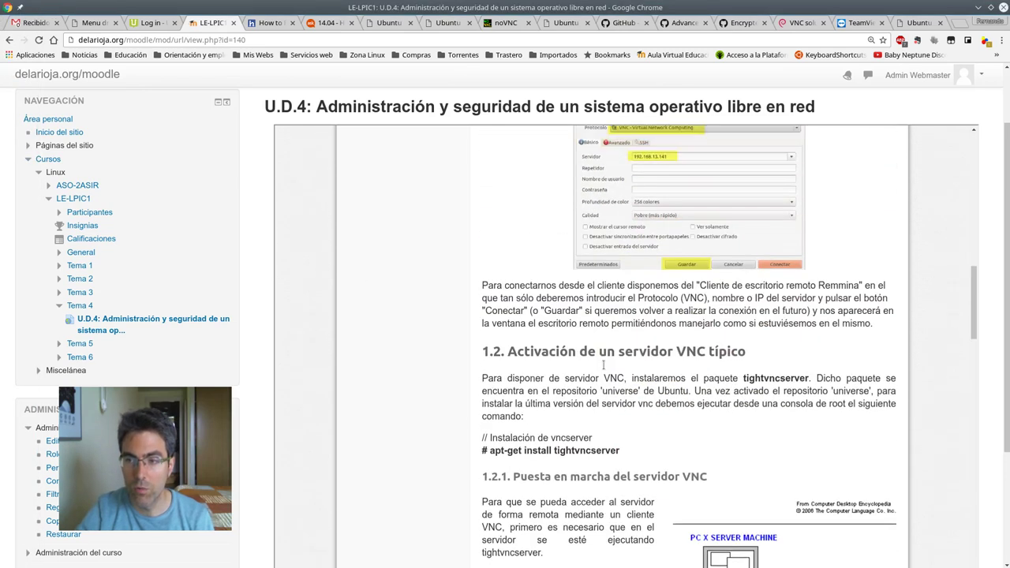
pyautogui.scroll(2, 603, 365)
# Read the Ubuntu 16.04 remote access guide's step on disabling encryption for TightVNC
pyautogui.click(270, 23)
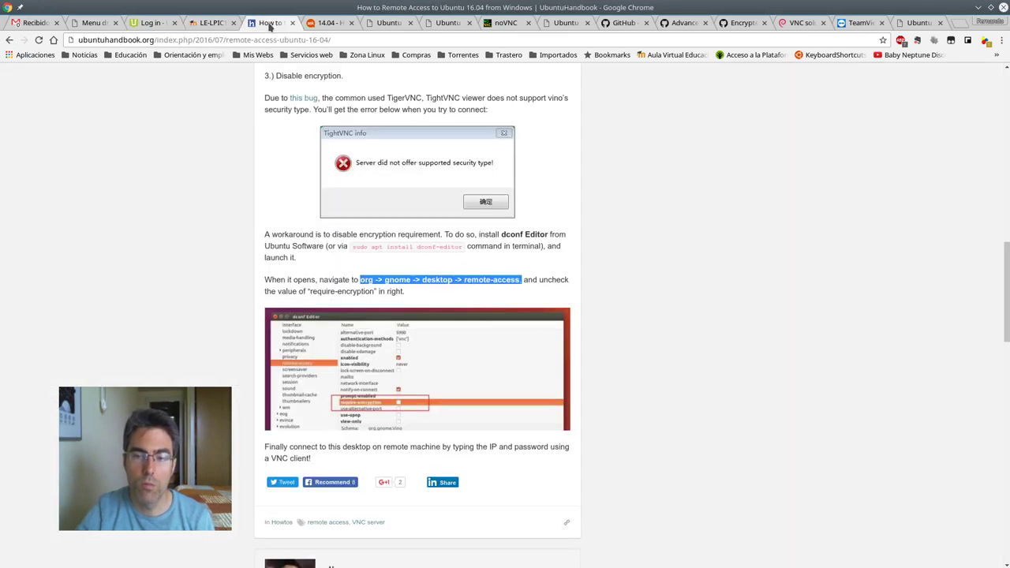
pyautogui.scroll(1, 474, 243)
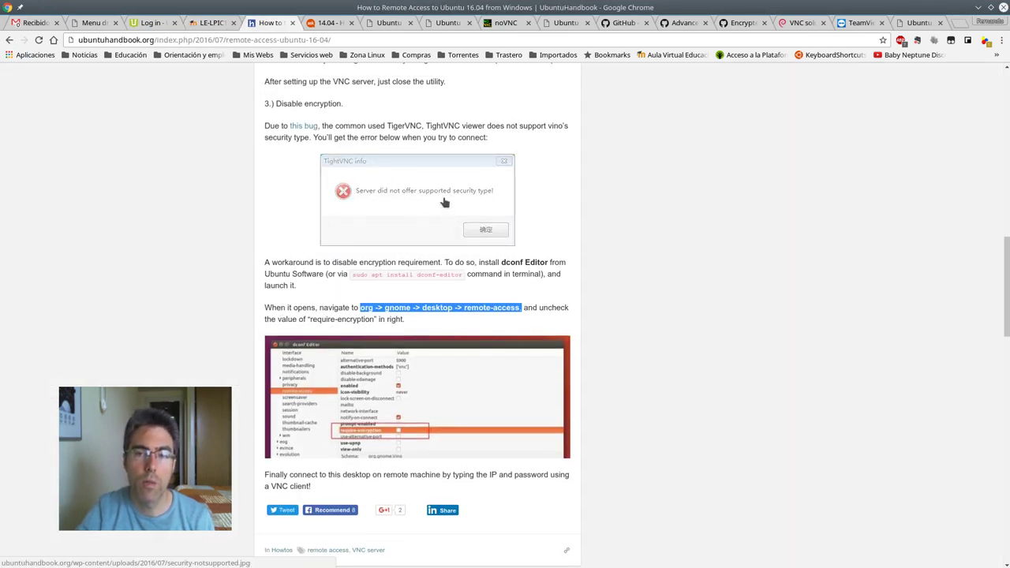
pyautogui.moveTo(361, 125); pyautogui.dragTo(460, 126)
pyautogui.click(419, 120)
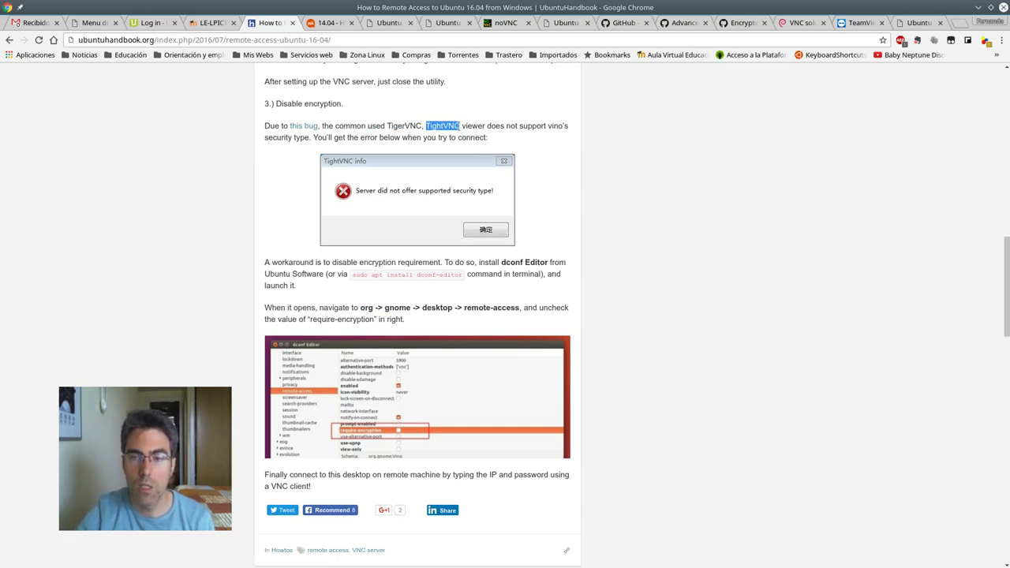
pyautogui.click(455, 126)
pyautogui.moveTo(458, 127); pyautogui.dragTo(444, 127)
pyautogui.click(441, 126)
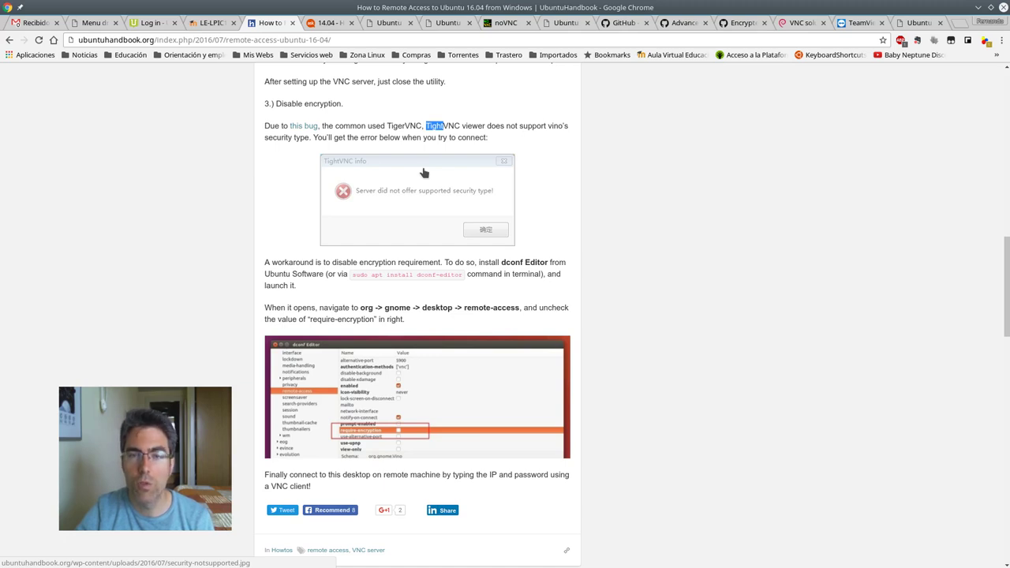
pyautogui.moveTo(487, 138); pyautogui.dragTo(456, 138)
pyautogui.click(456, 137)
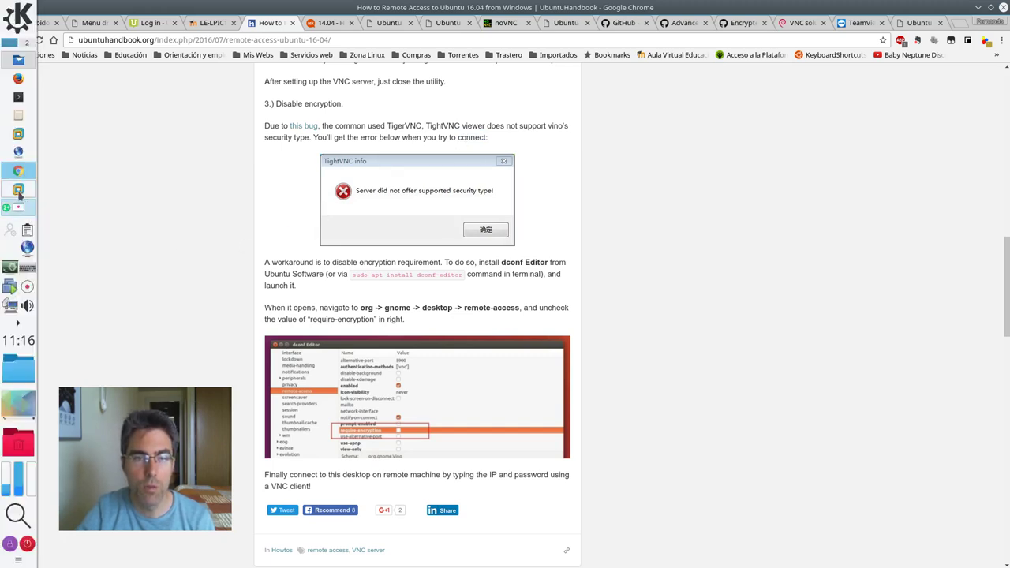
pyautogui.click(17, 187)
# In the Win10_x64 VM, open the VNC Viewer download page from the search results
pyautogui.click(547, 41)
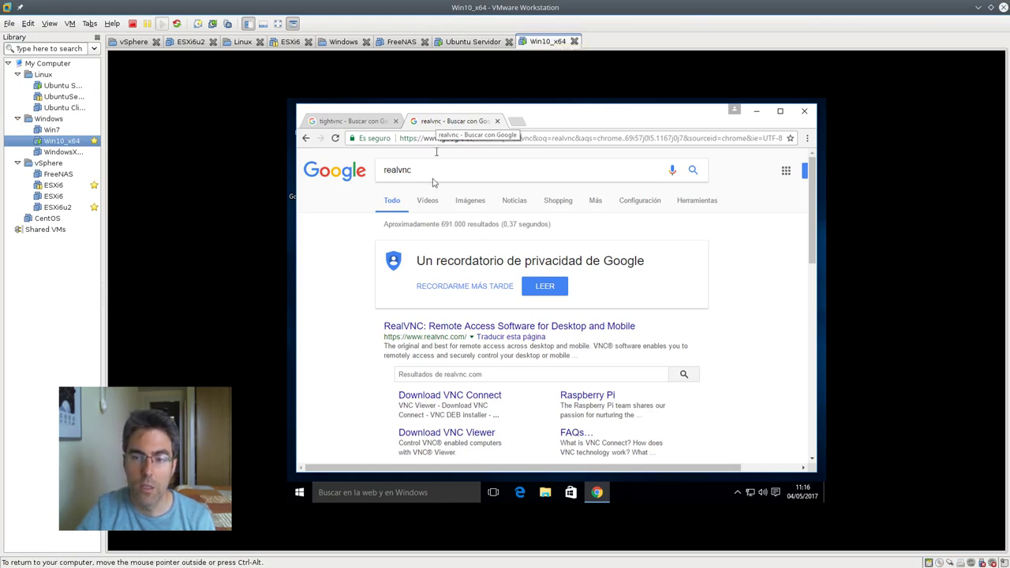
pyautogui.scroll(-1, 451, 341)
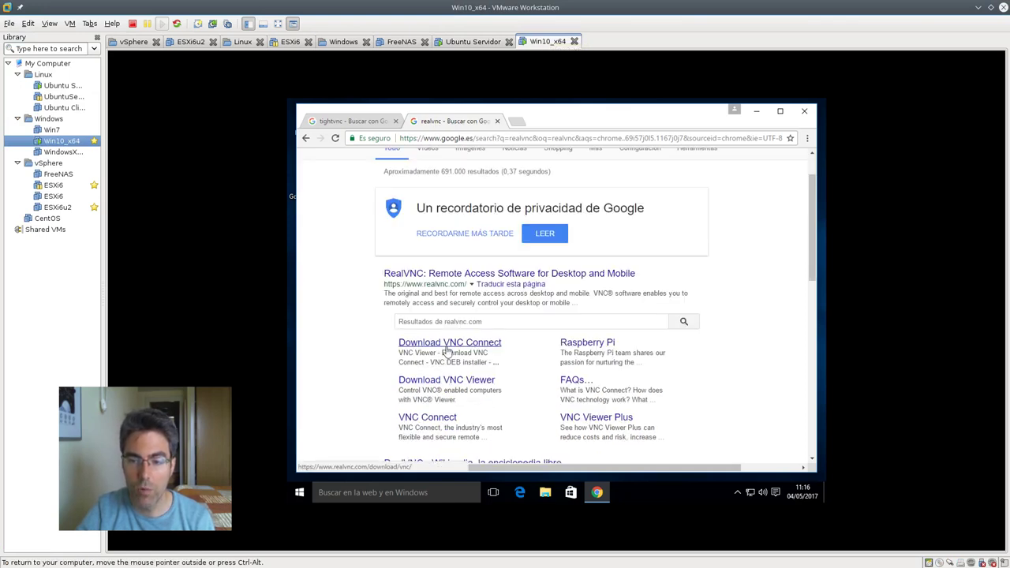
pyautogui.click(446, 385)
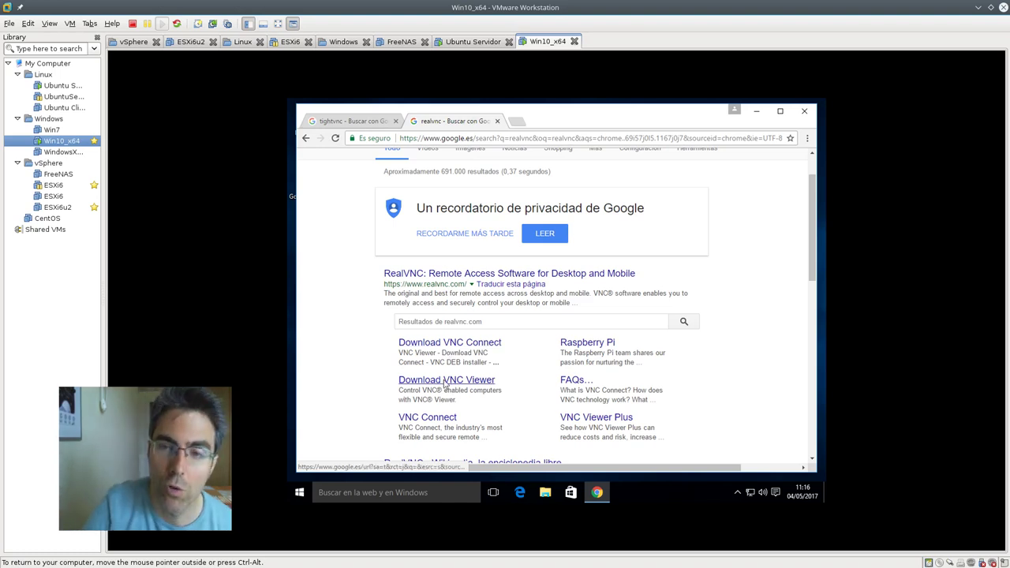
# Close FileZilla on the Ubuntu Servidor VM to reveal the terminals
pyautogui.click(473, 41)
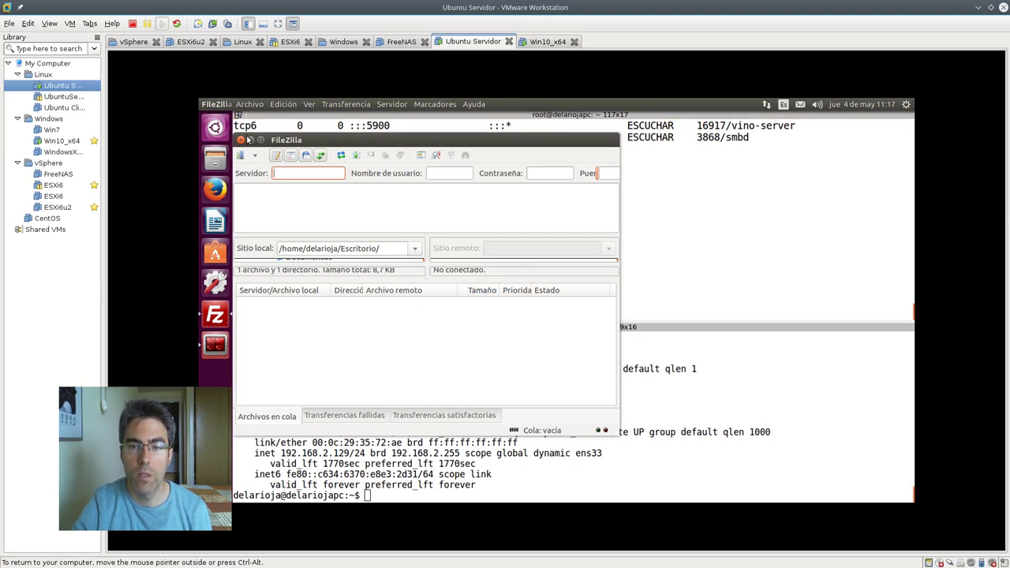
pyautogui.click(241, 140)
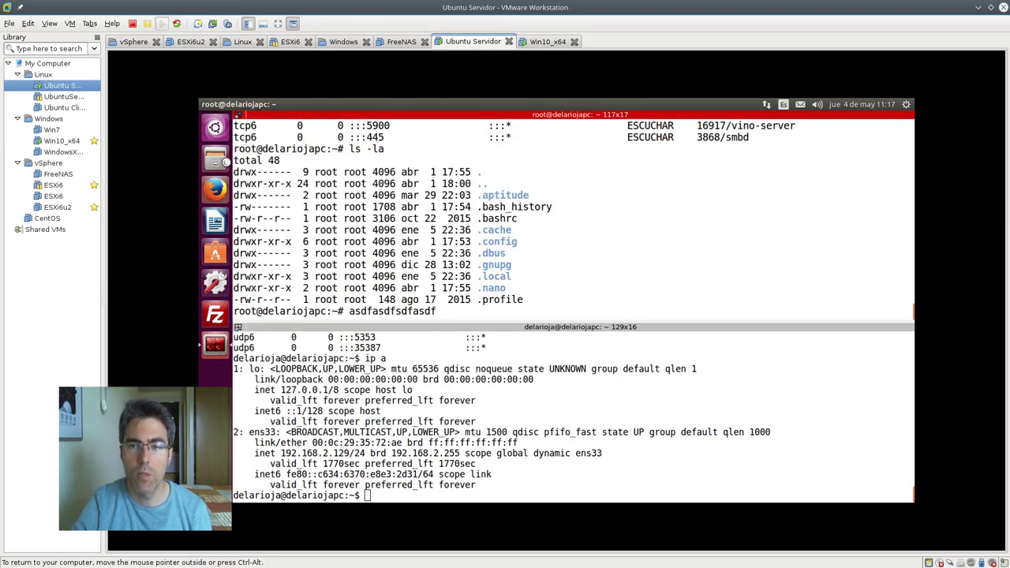
pyautogui.click(543, 41)
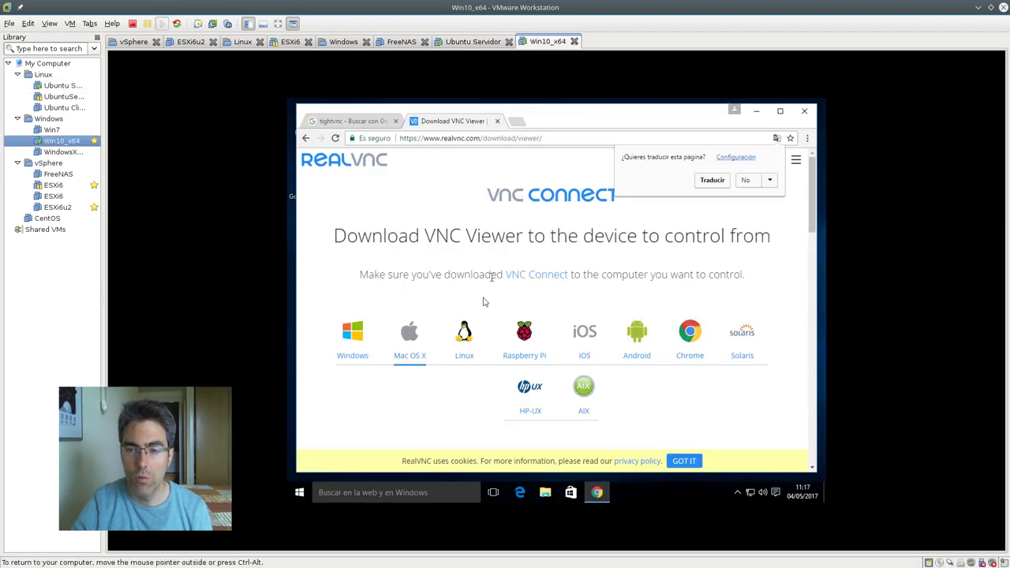
# Open the TightVNC download page and download the Installer for Windows (64-bit)
pyautogui.click(355, 121)
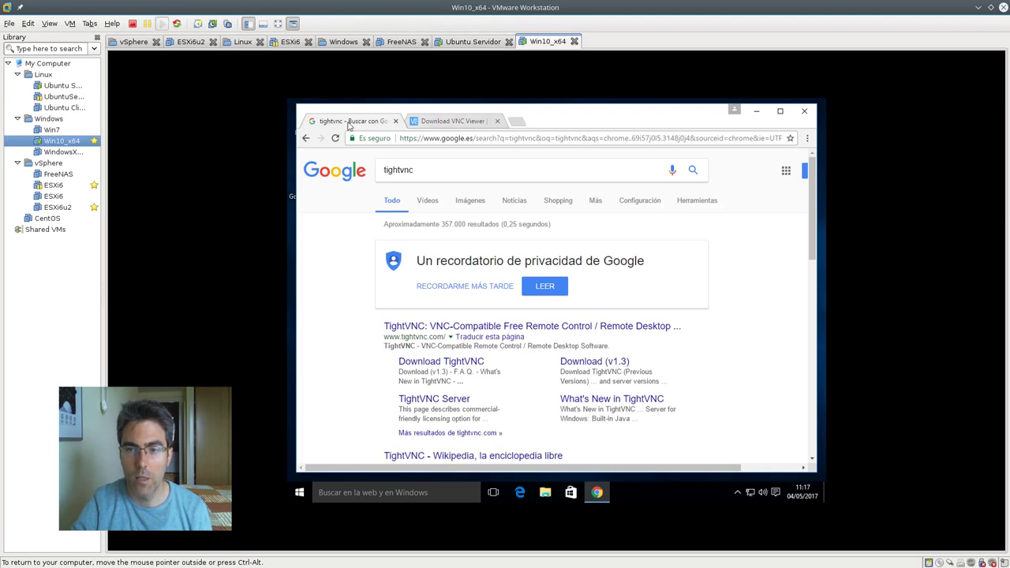
pyautogui.click(459, 365)
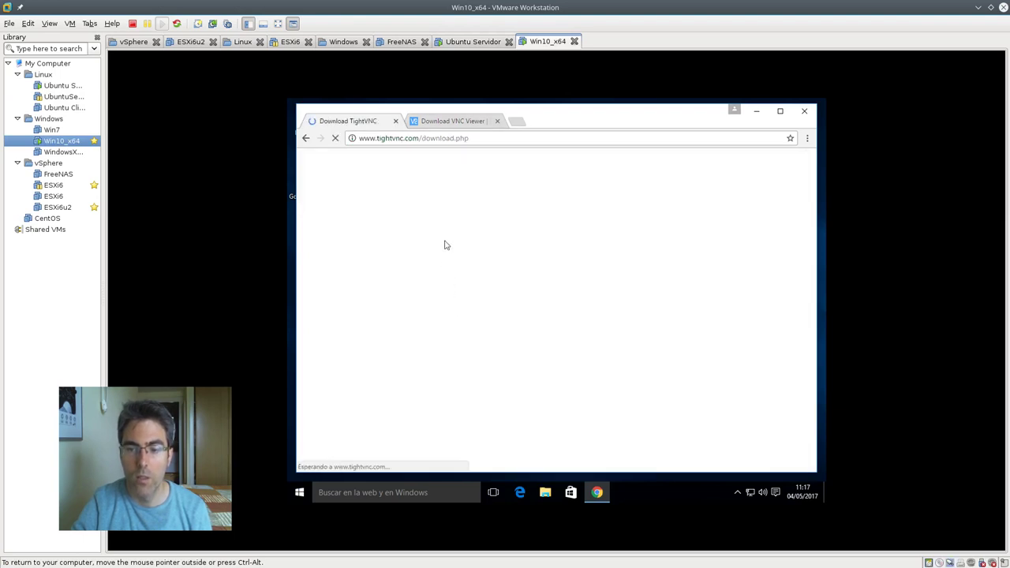
pyautogui.click(435, 122)
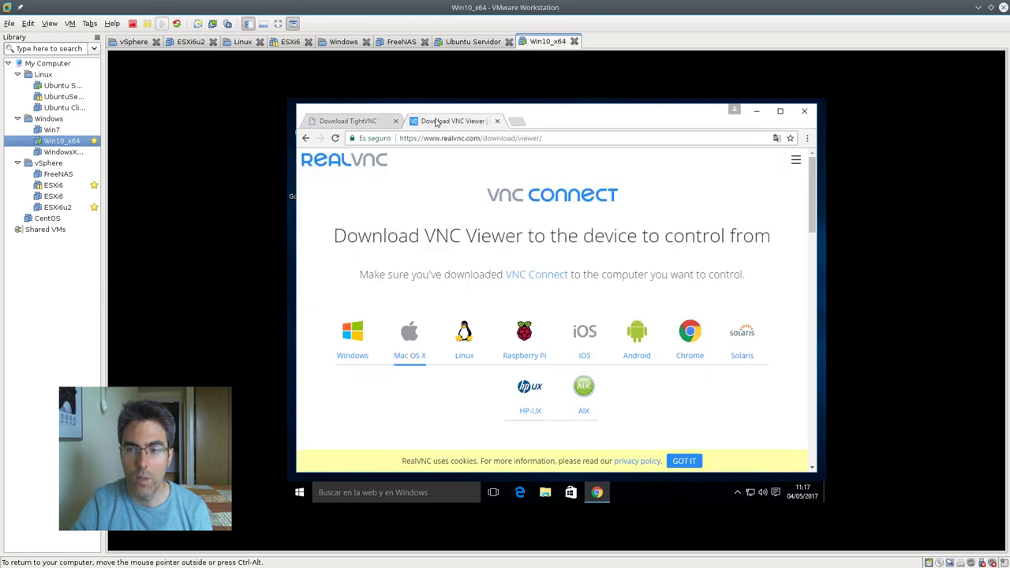
pyautogui.click(362, 122)
pyautogui.scroll(-3, 585, 333)
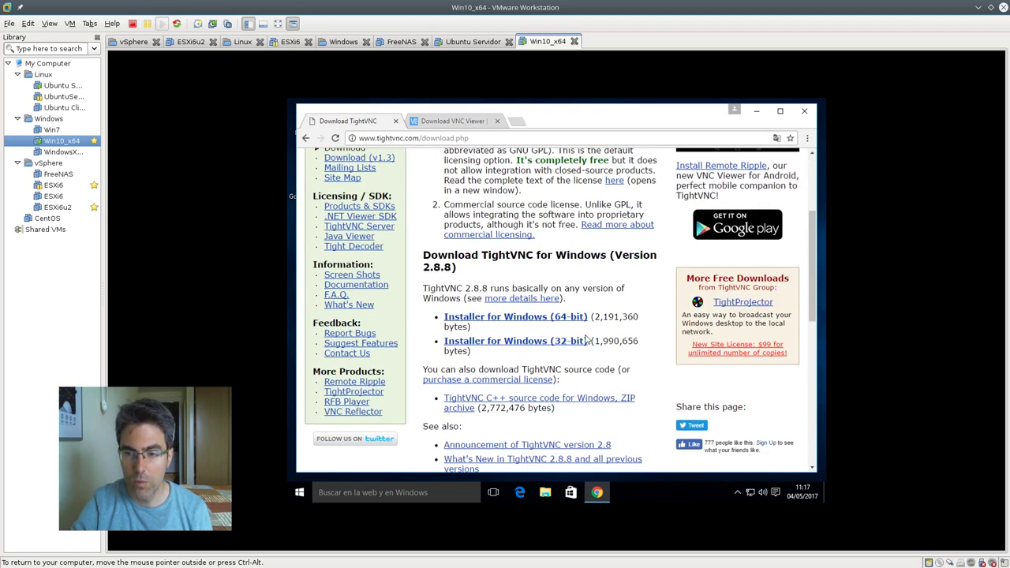
pyautogui.scroll(3, 585, 333)
pyautogui.scroll(-3, 543, 362)
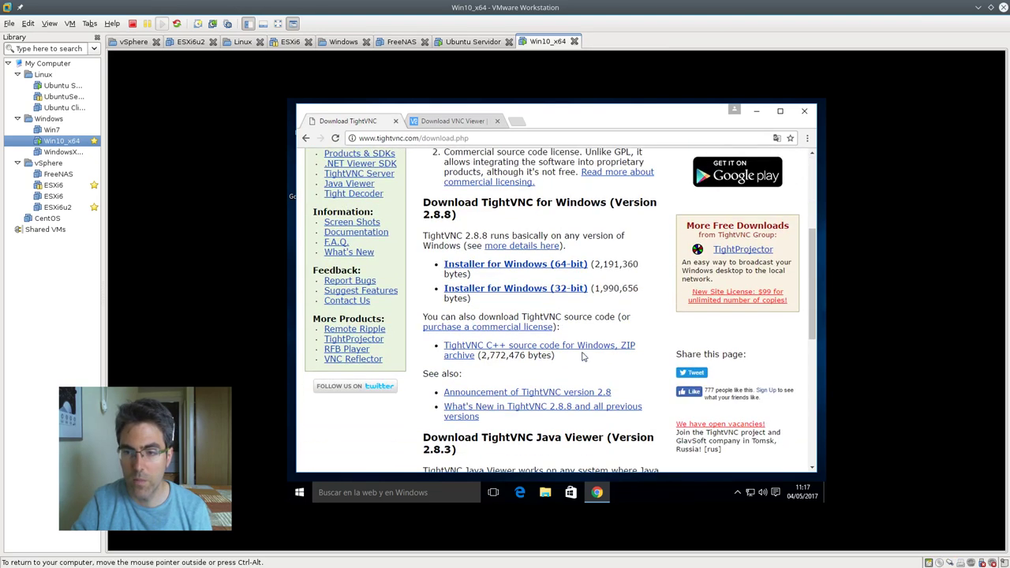
pyautogui.click(527, 268)
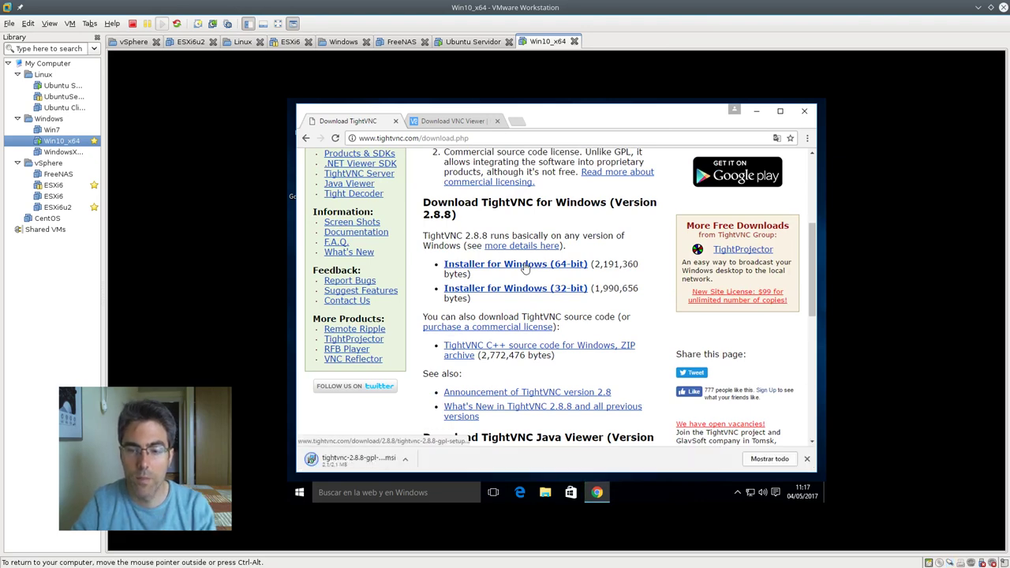
# Return to the RealVNC download page and look it over
pyautogui.click(459, 120)
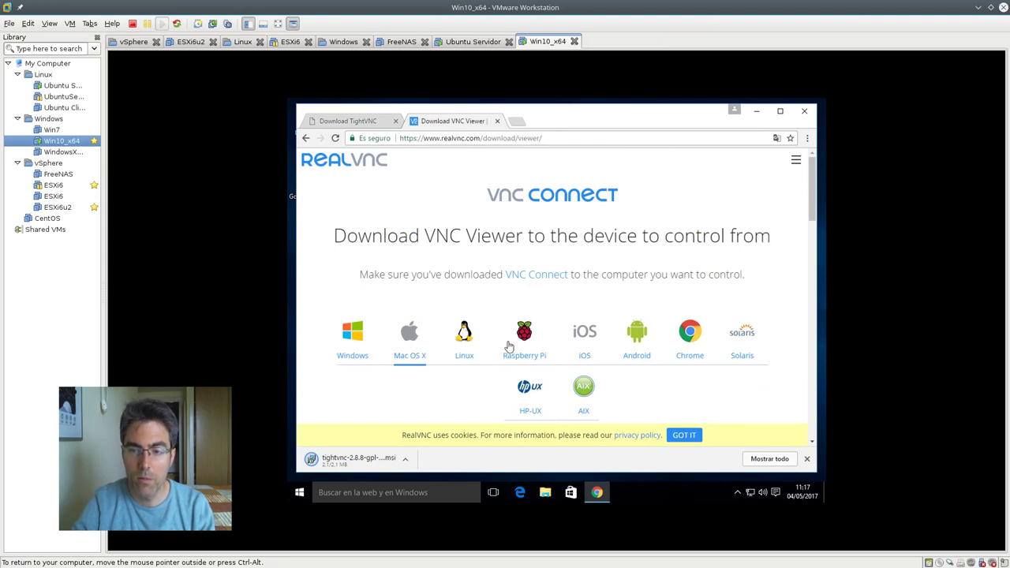
pyautogui.scroll(-2, 497, 344)
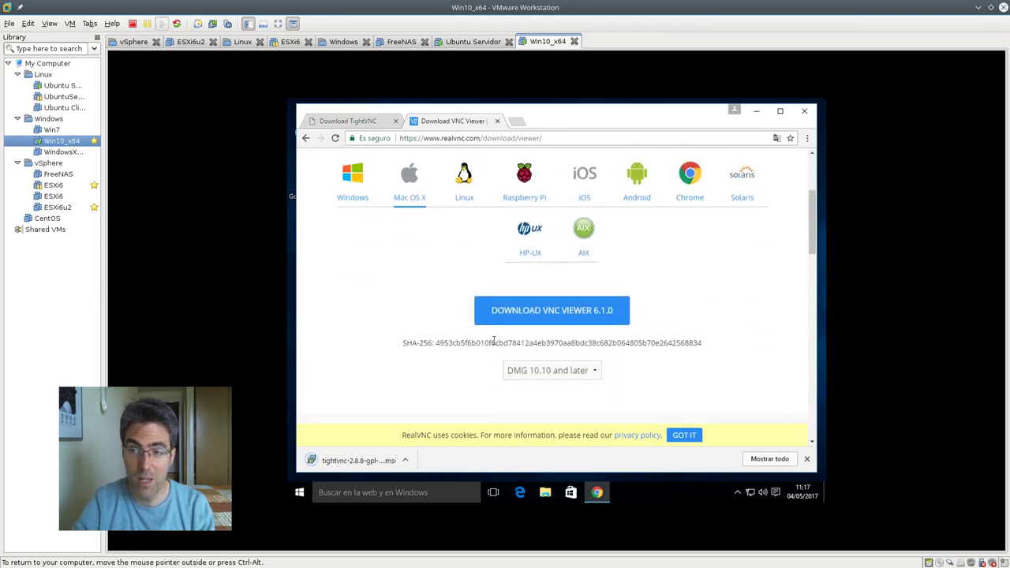
pyautogui.scroll(1, 494, 341)
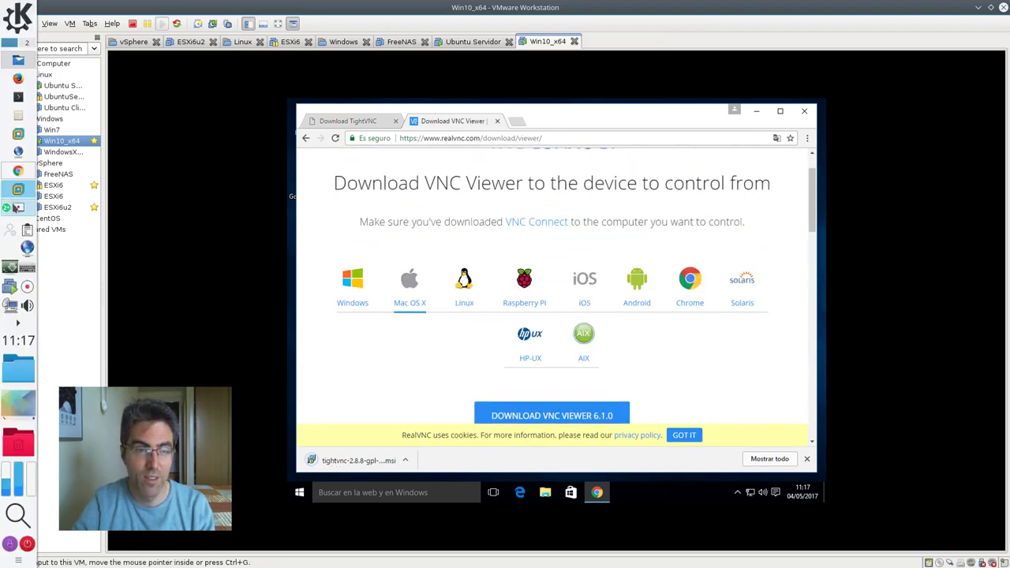
pyautogui.click(17, 207)
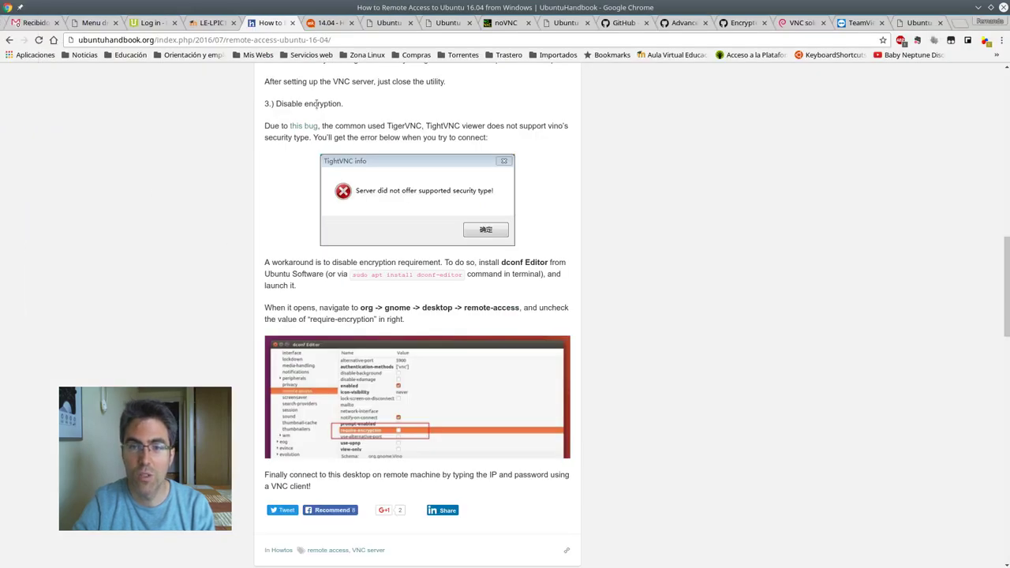
# On the TeamViewer page, view the Mac, Windows, then Linux downloads
pyautogui.click(856, 23)
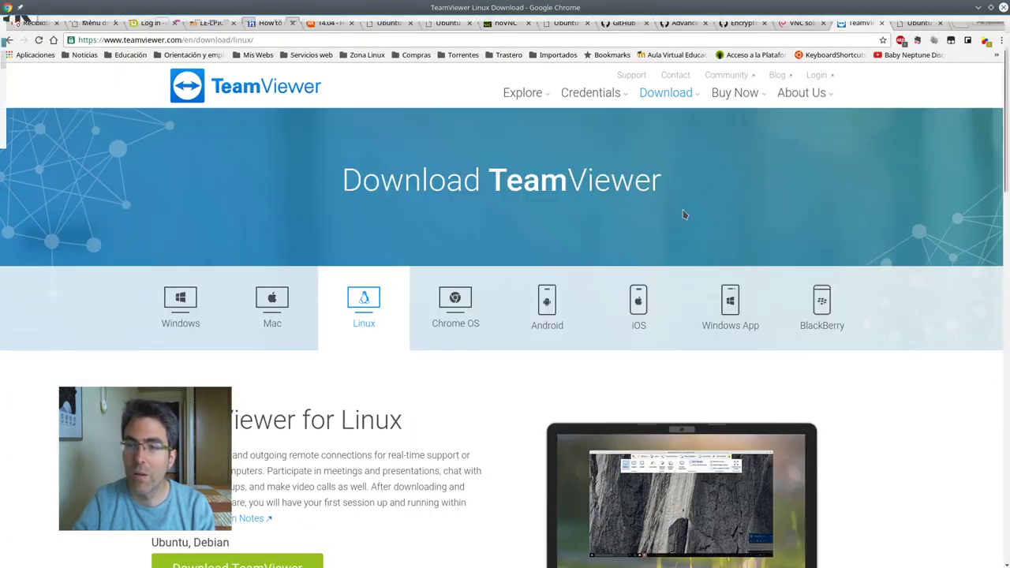
pyautogui.click(252, 294)
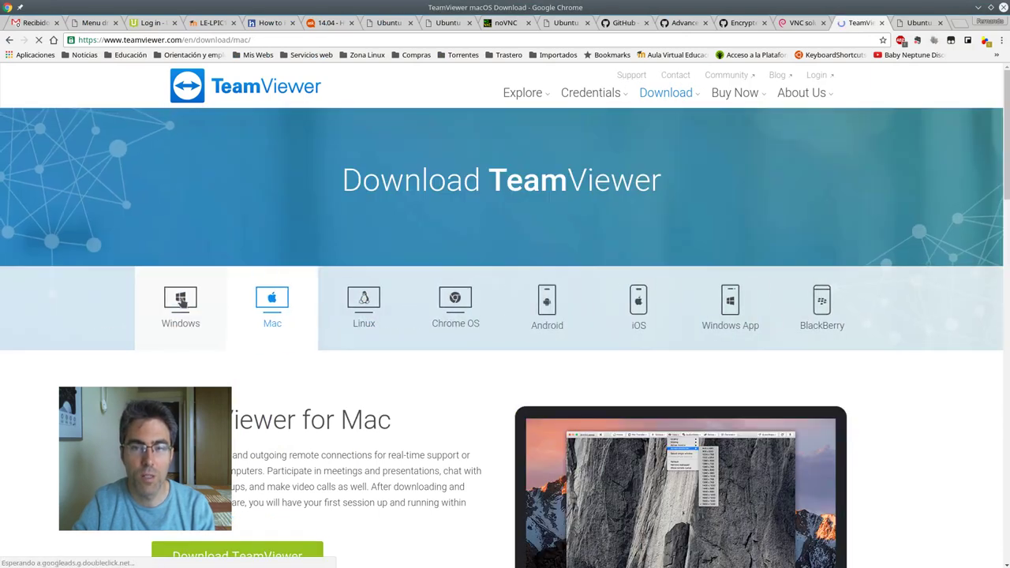
pyautogui.click(180, 300)
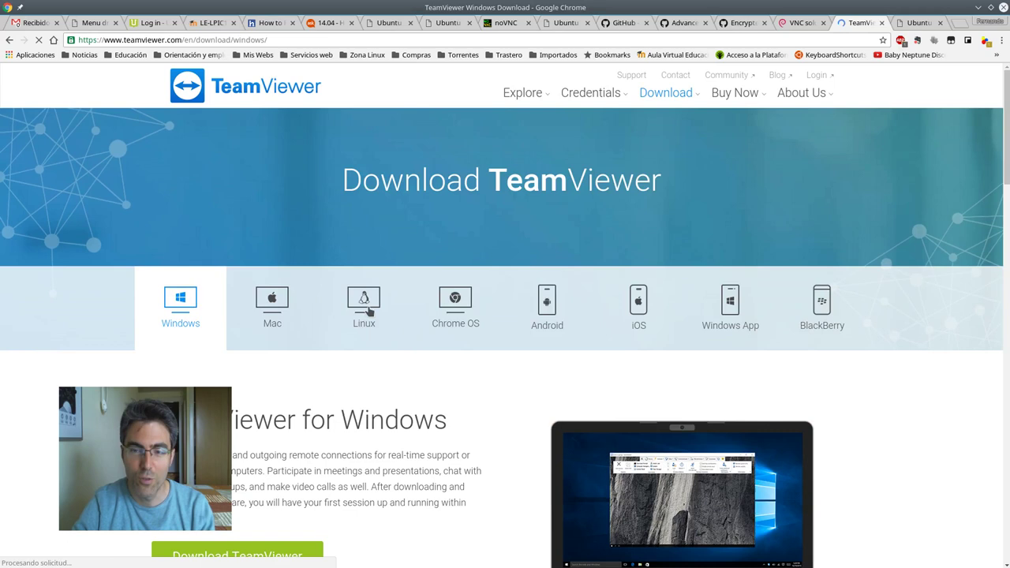
pyautogui.scroll(-3, 367, 311)
pyautogui.click(377, 160)
pyautogui.scroll(-8, 408, 230)
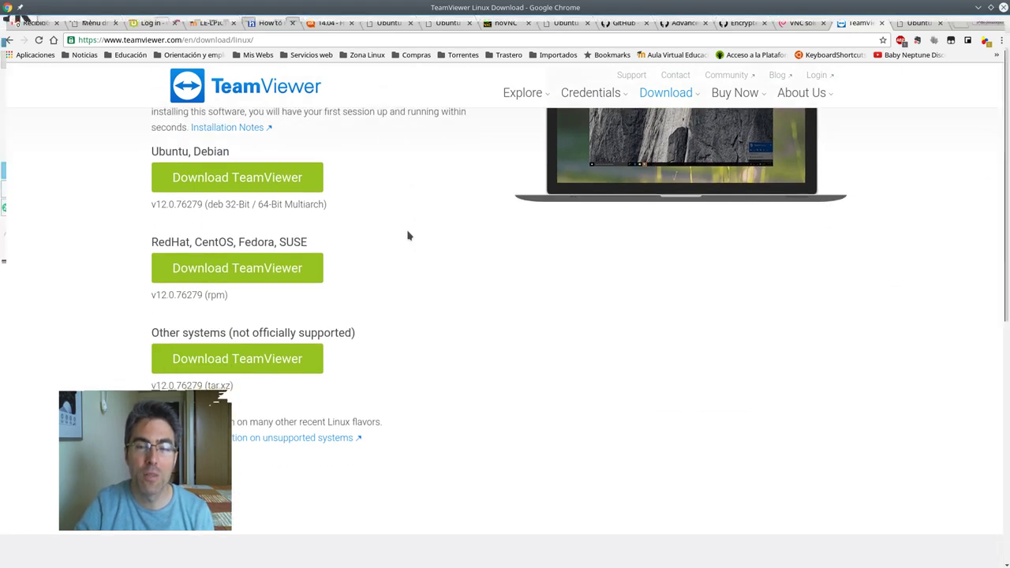
pyautogui.scroll(2, 408, 234)
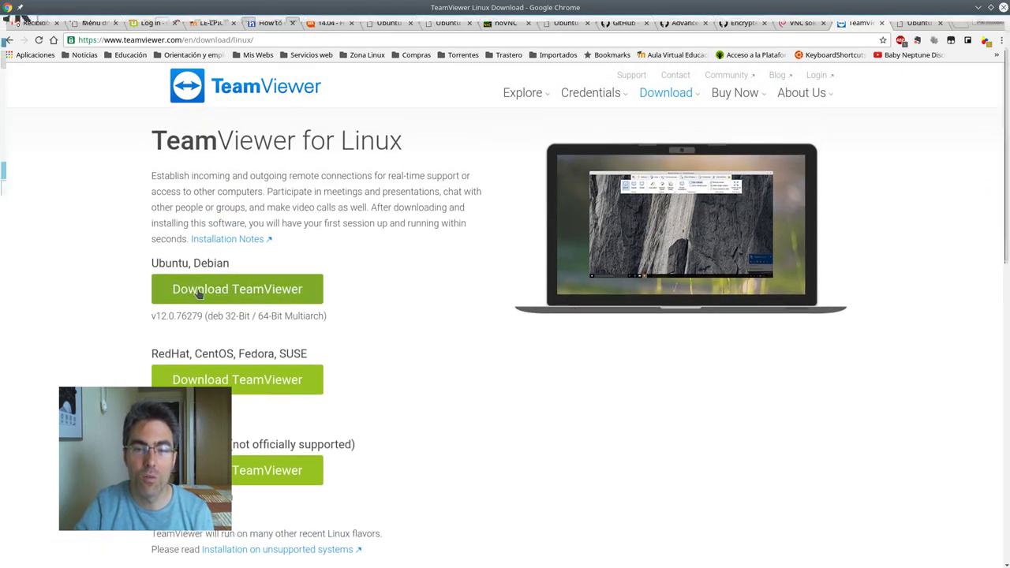
pyautogui.moveTo(152, 141); pyautogui.dragTo(340, 140)
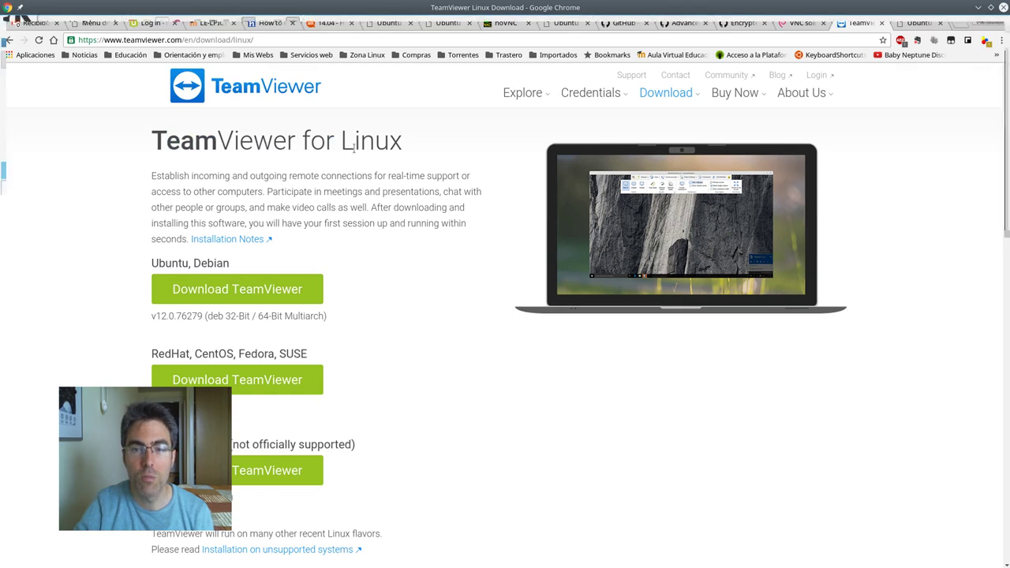
pyautogui.moveTo(2, 162)
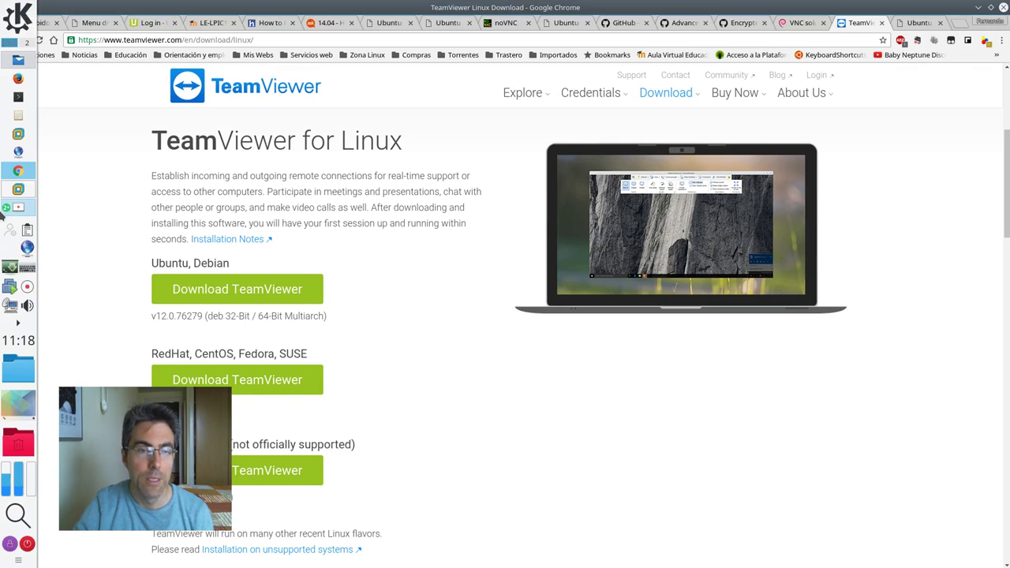
# Choose Windows on realvnc.com and download VNC Viewer 6.1.0 as the EXE x64 package
pyautogui.moveTo(16, 209)
pyautogui.click(67, 204)
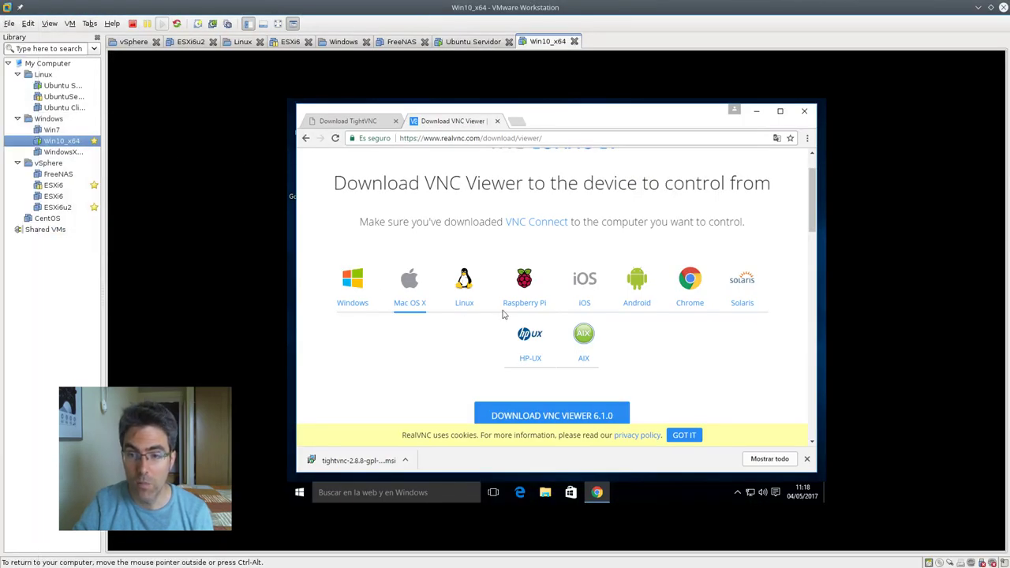
pyautogui.click(359, 289)
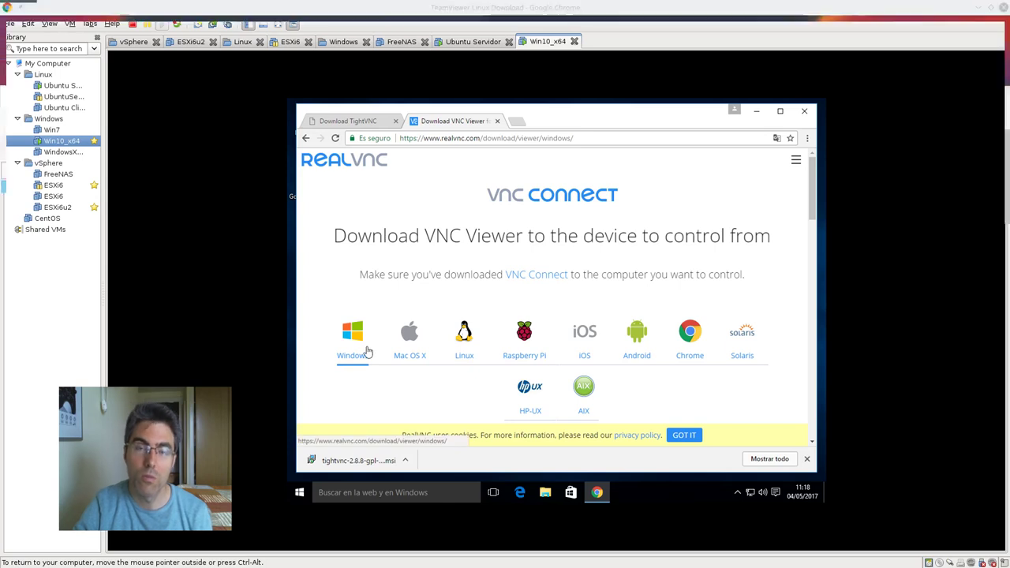
pyautogui.scroll(-3, 535, 340)
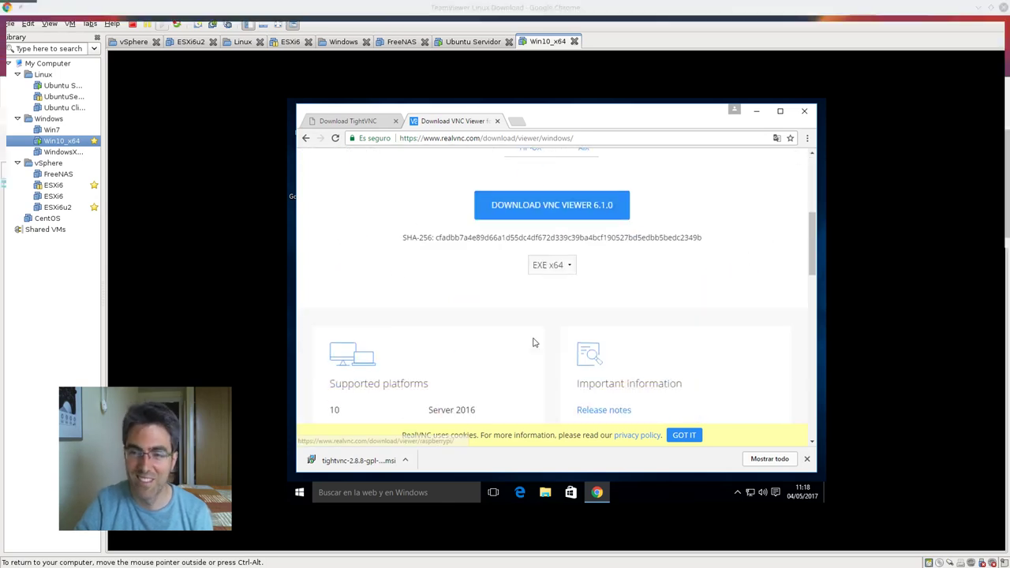
pyautogui.scroll(1, 553, 336)
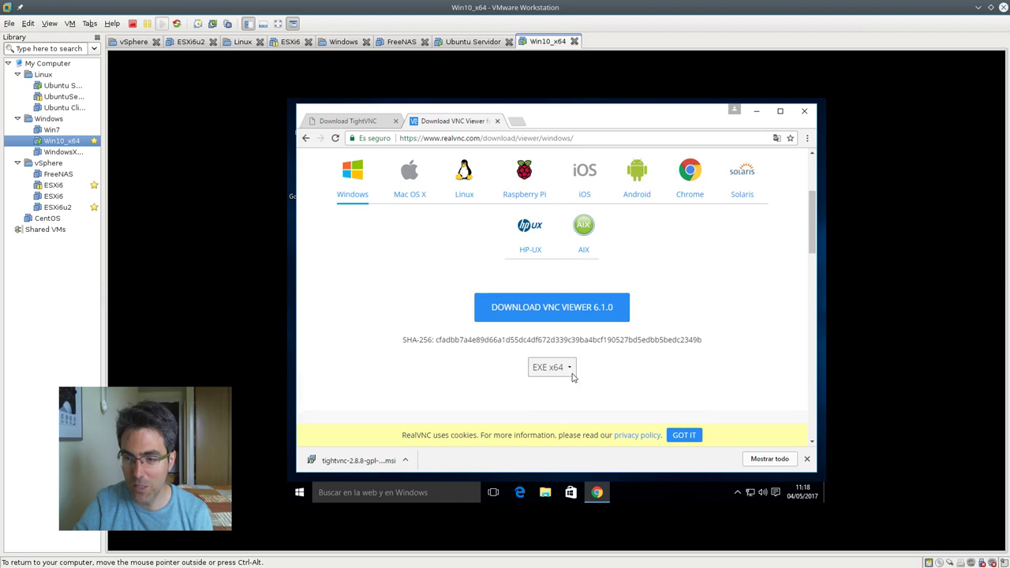
pyautogui.scroll(-2, 573, 377)
pyautogui.click(567, 198)
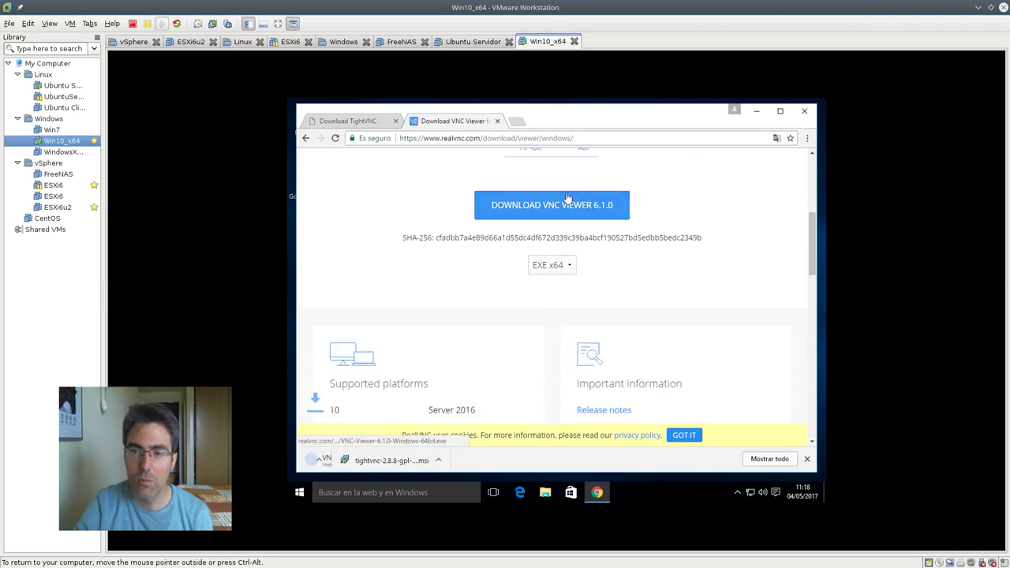
pyautogui.click(568, 268)
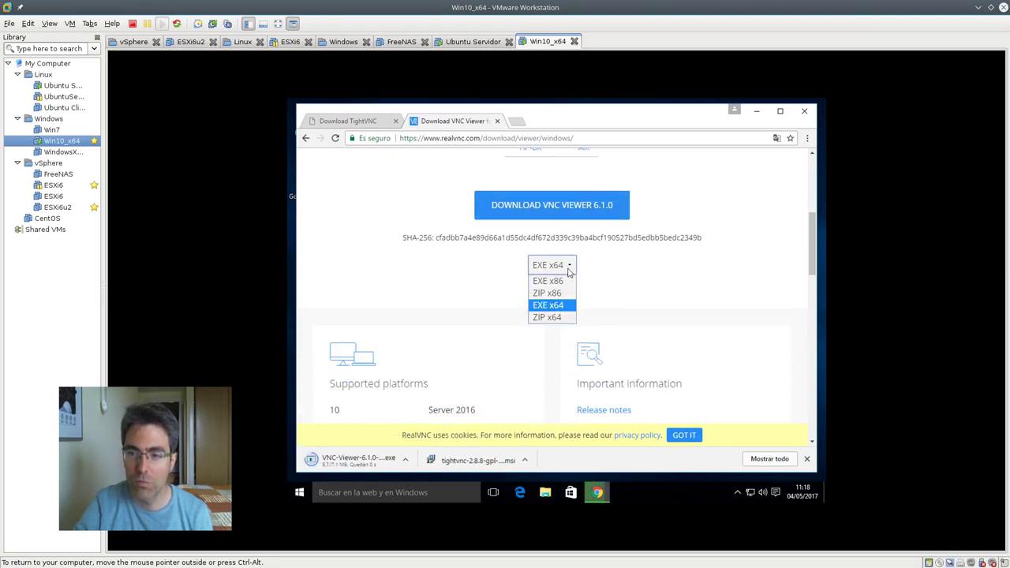
pyautogui.click(636, 295)
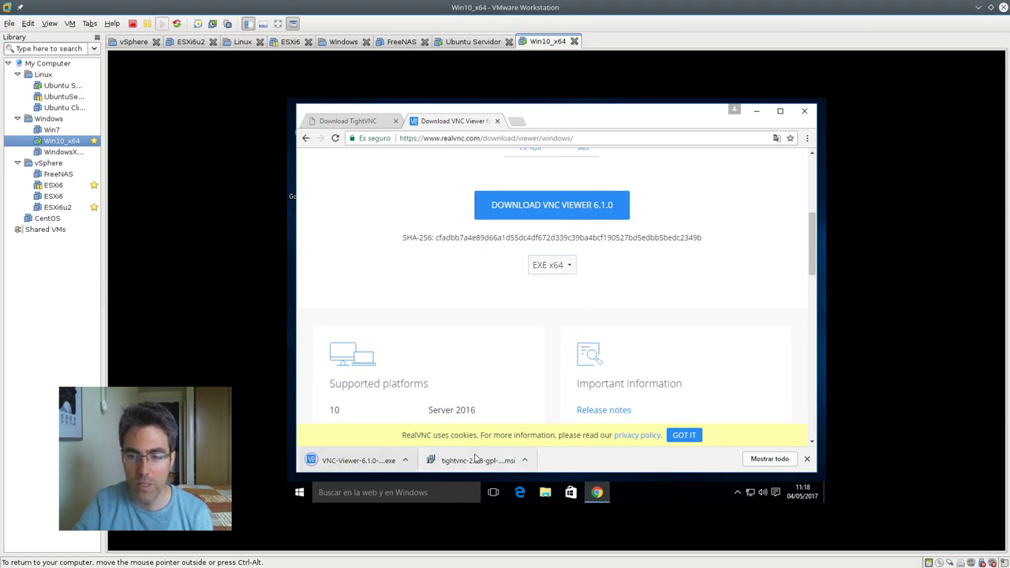
pyautogui.click(347, 120)
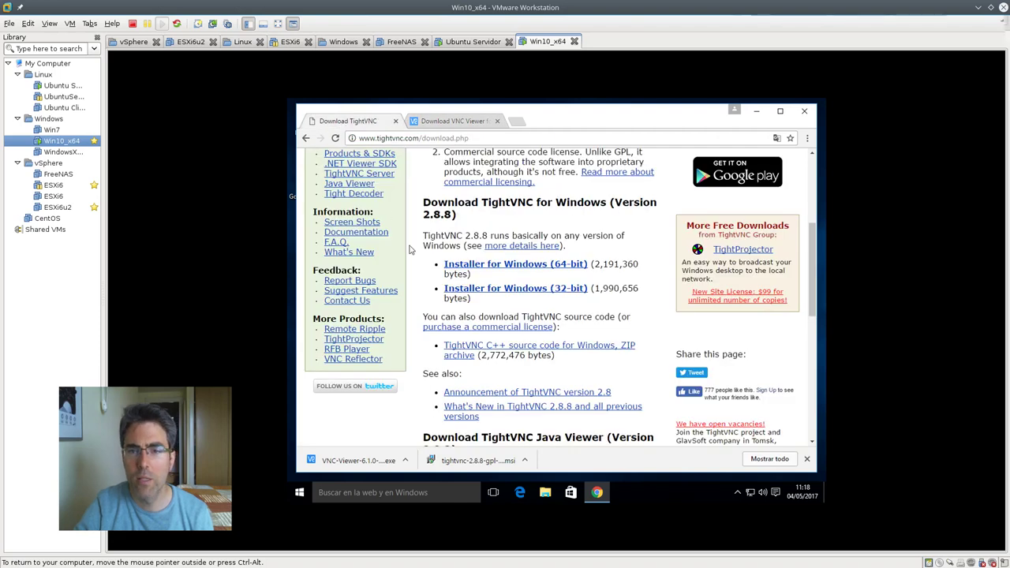
# Run the TightVNC installer, accept the licence, choose Custom, and exclude TightVNC Server
pyautogui.click(474, 460)
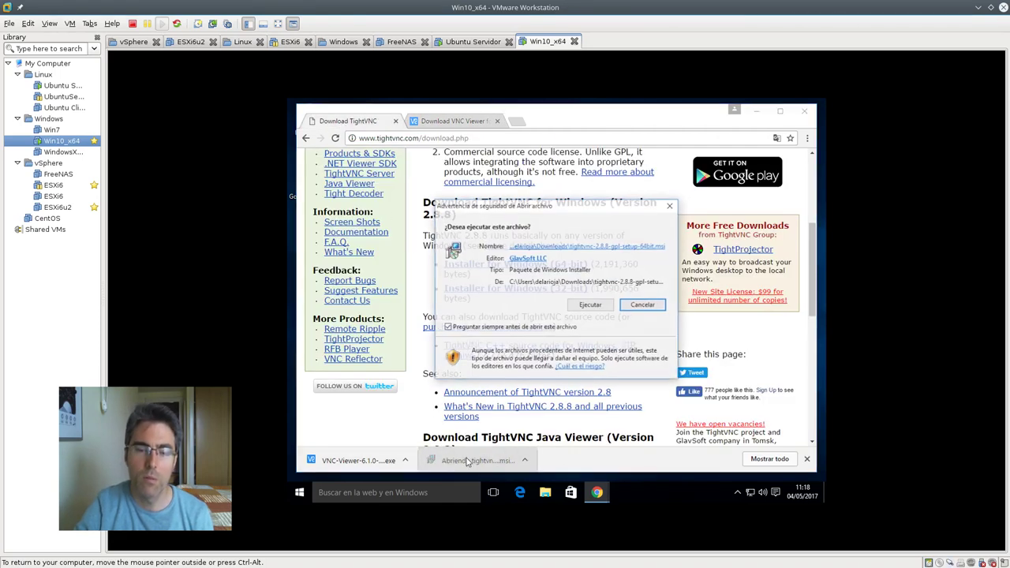
pyautogui.click(607, 307)
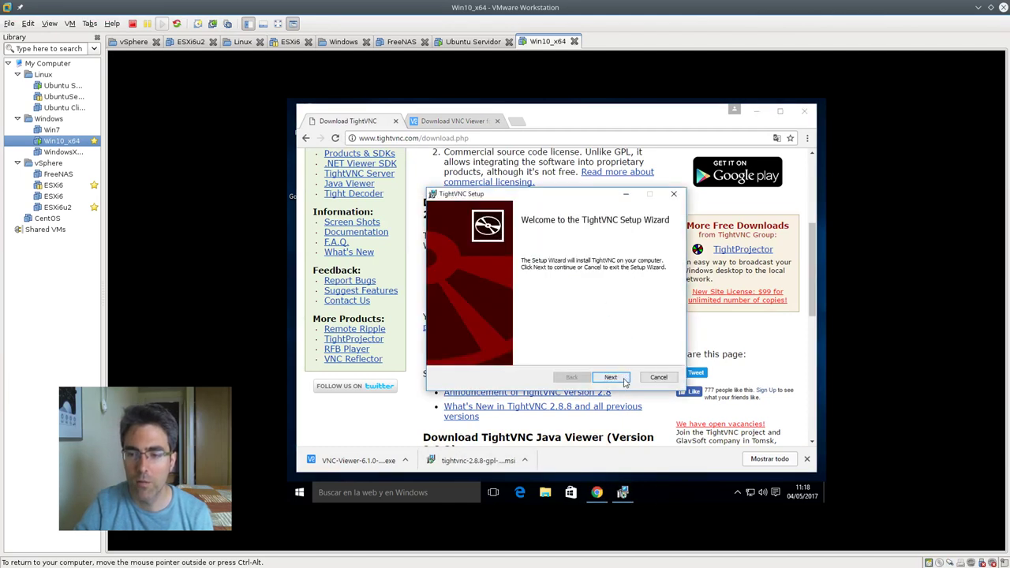
pyautogui.click(613, 378)
pyautogui.click(525, 352)
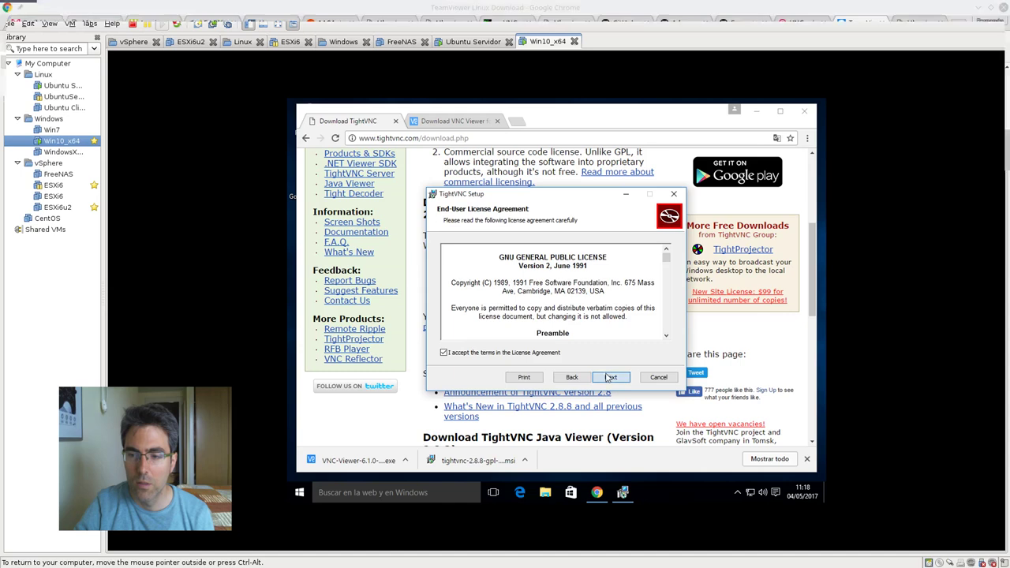
pyautogui.click(607, 377)
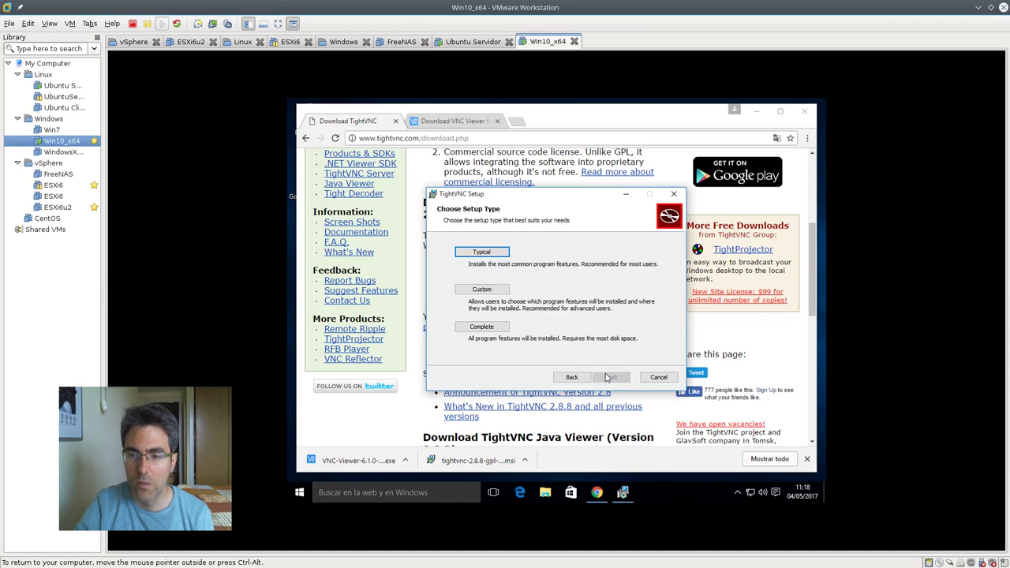
pyautogui.click(495, 291)
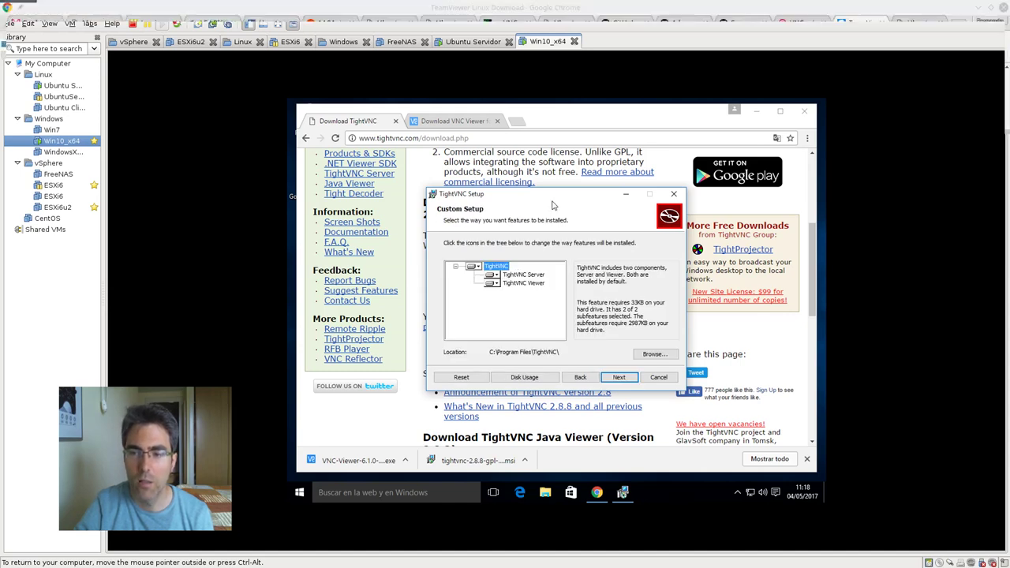
pyautogui.moveTo(548, 195); pyautogui.dragTo(483, 182)
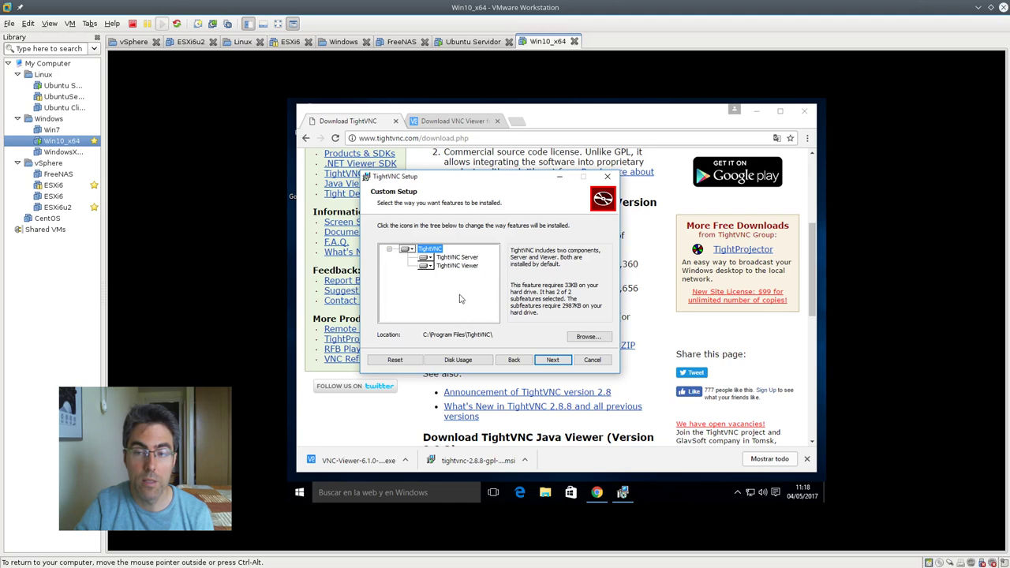
pyautogui.click(429, 258)
pyautogui.click(473, 311)
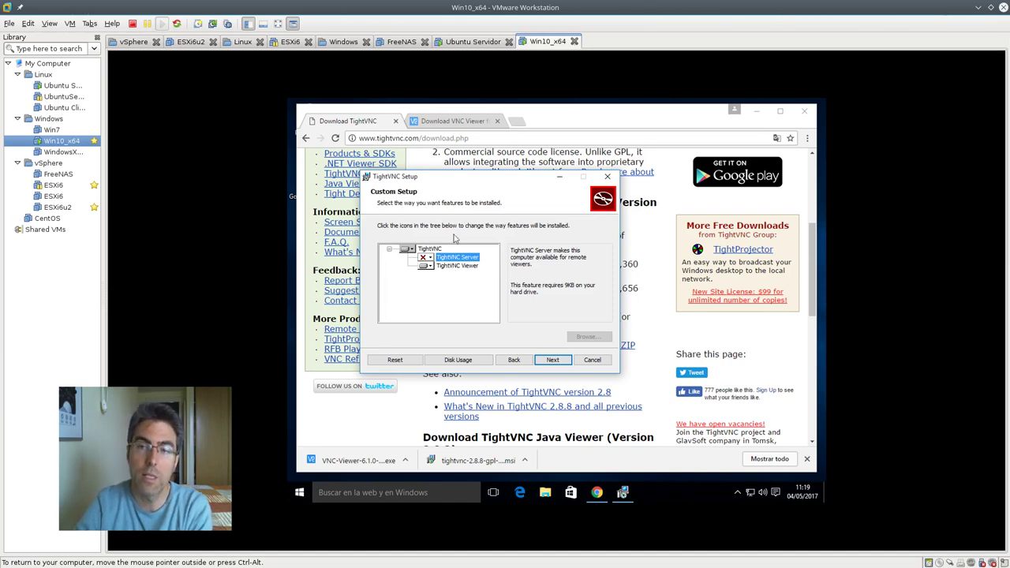
# On the Ubuntu Servidor VM, move the home folder window aside and bring Firefox forward
pyautogui.click(472, 45)
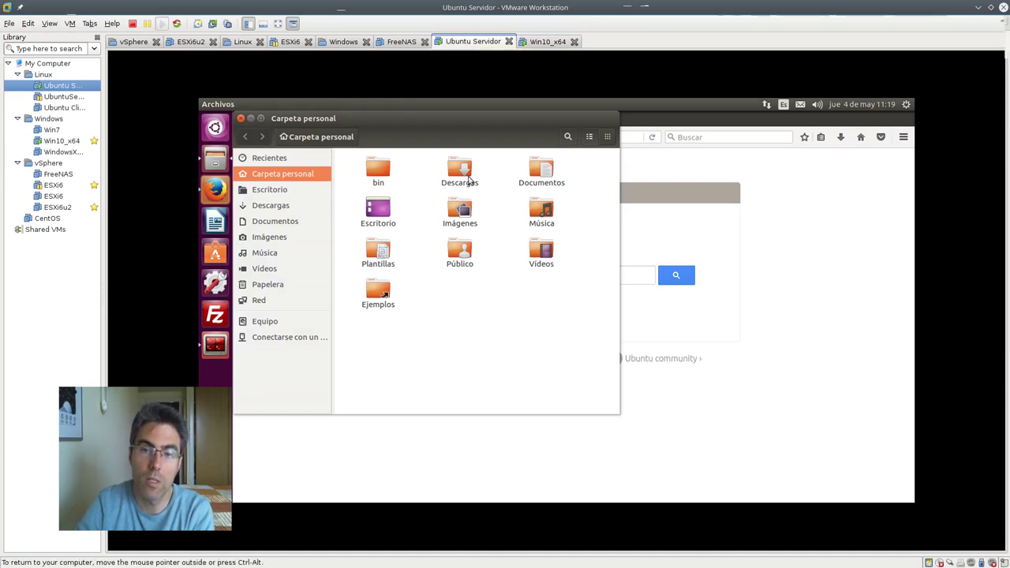
pyautogui.moveTo(374, 128); pyautogui.dragTo(547, 162)
pyautogui.click(384, 113)
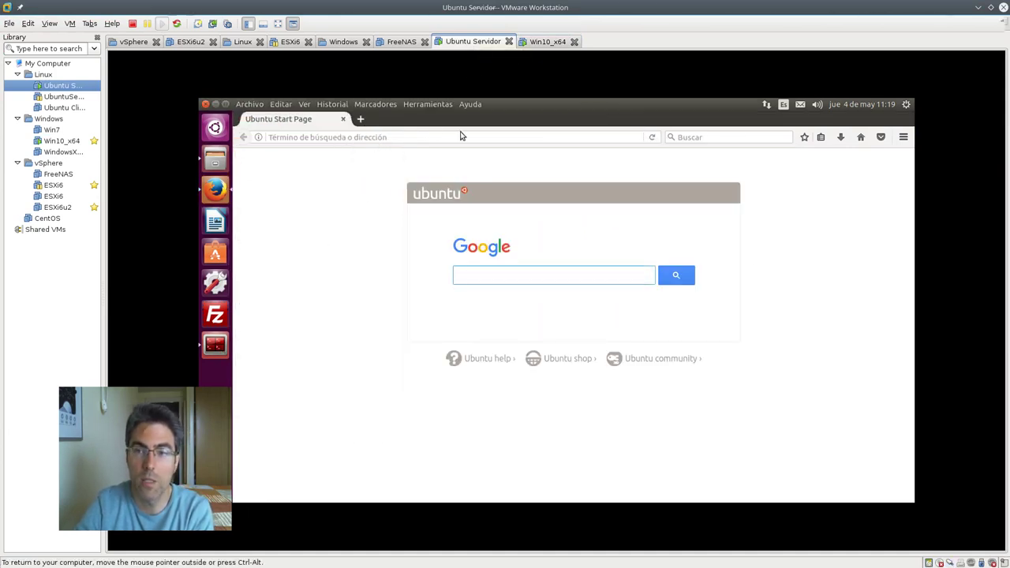
pyautogui.click(544, 42)
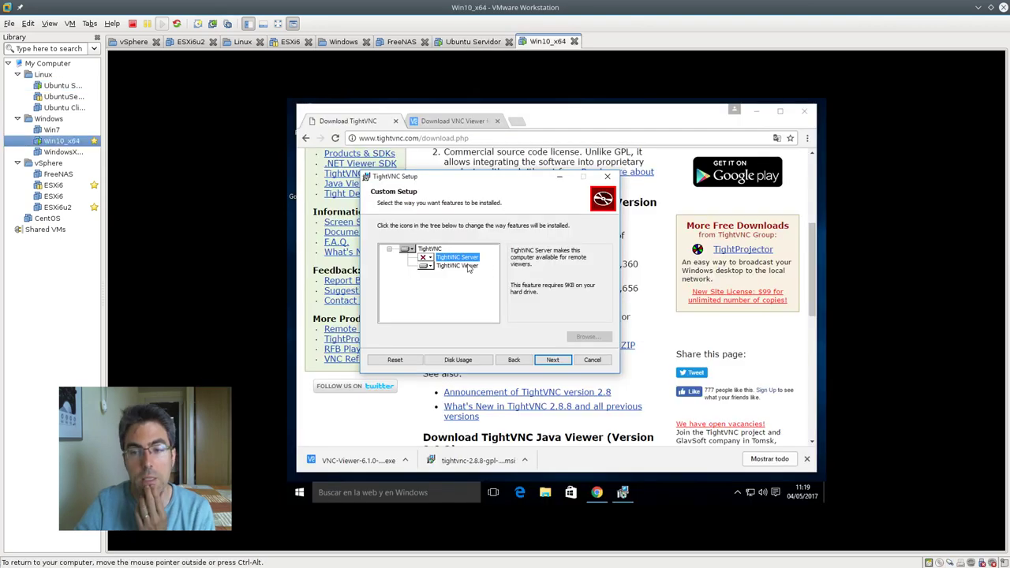
# Complete the TightVNC installation, approving the UAC prompt, and finish the wizard
pyautogui.click(552, 359)
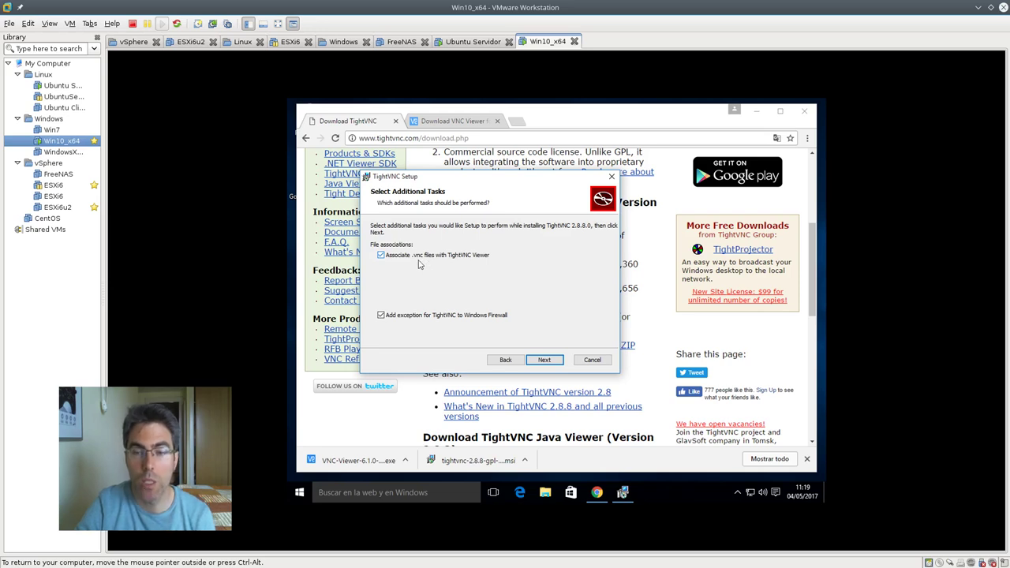
pyautogui.click(544, 359)
pyautogui.click(545, 360)
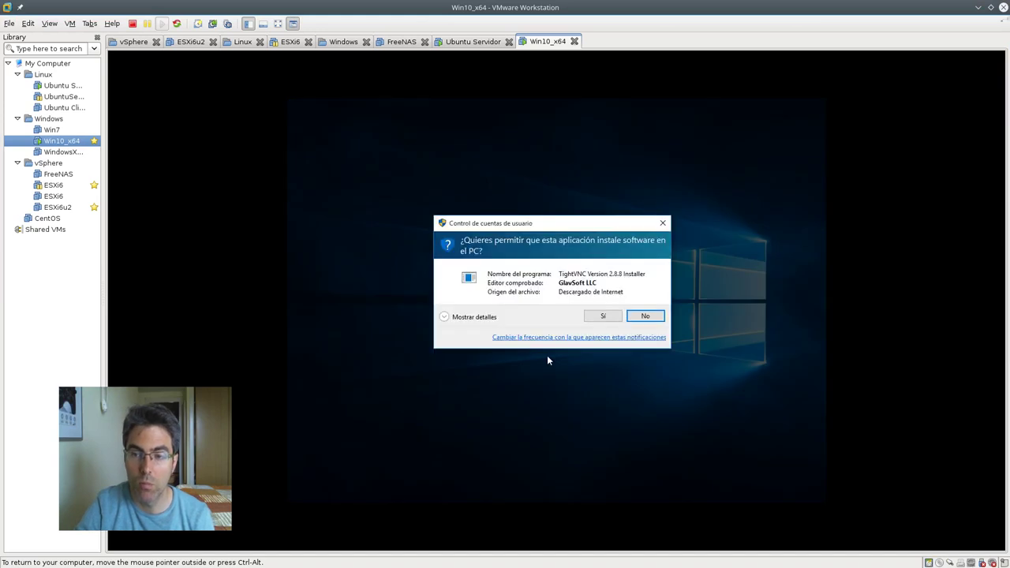
pyautogui.click(588, 318)
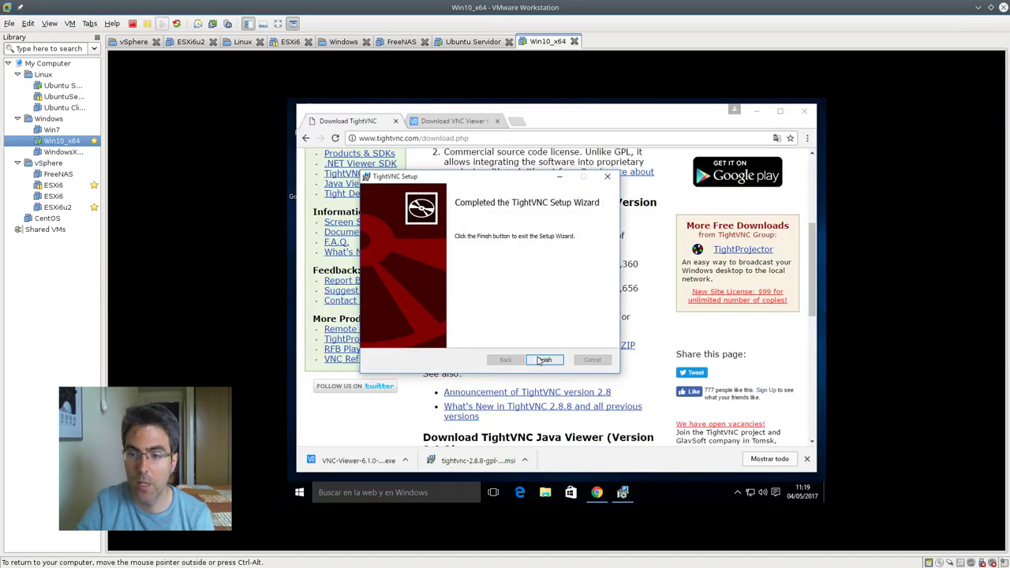
pyautogui.click(541, 359)
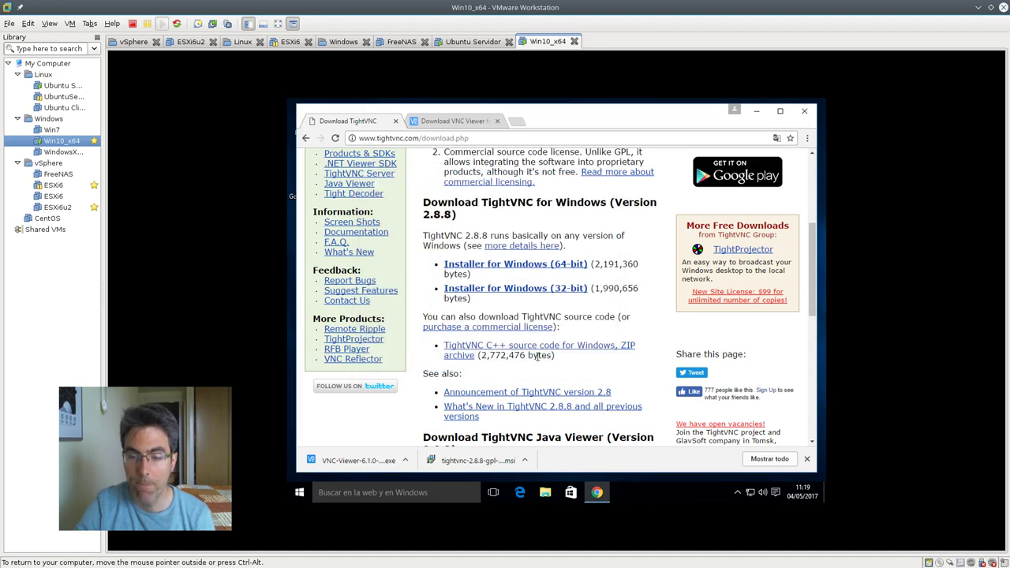
# Run the VNC Viewer installer from the download shelf and accept its licence
pyautogui.click(371, 460)
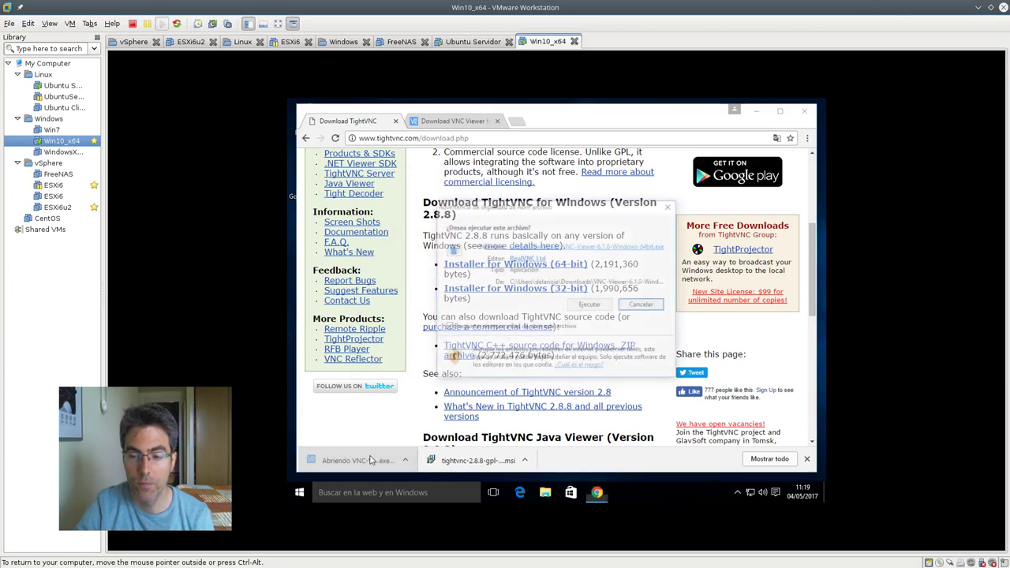
pyautogui.click(598, 303)
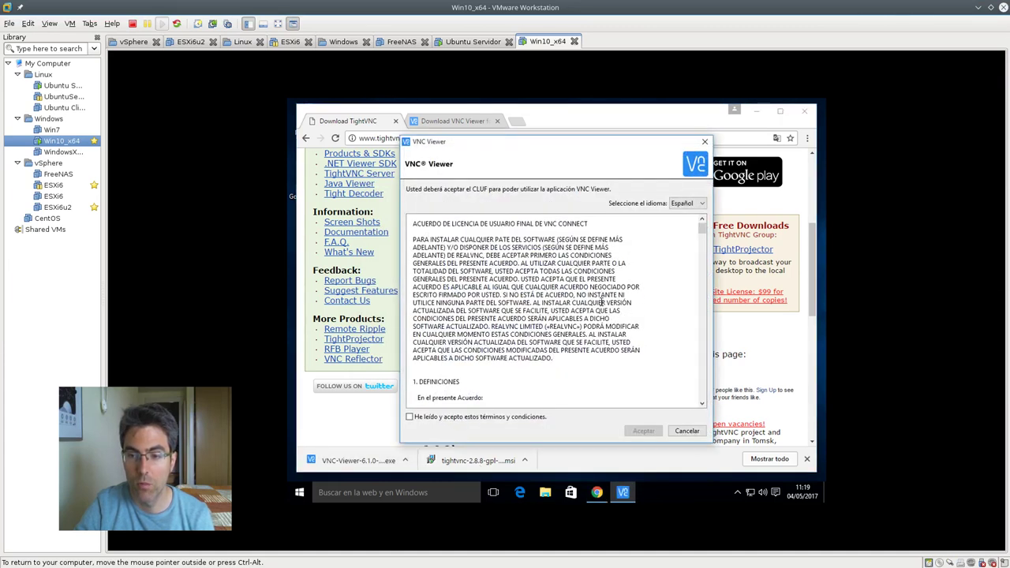
pyautogui.click(410, 417)
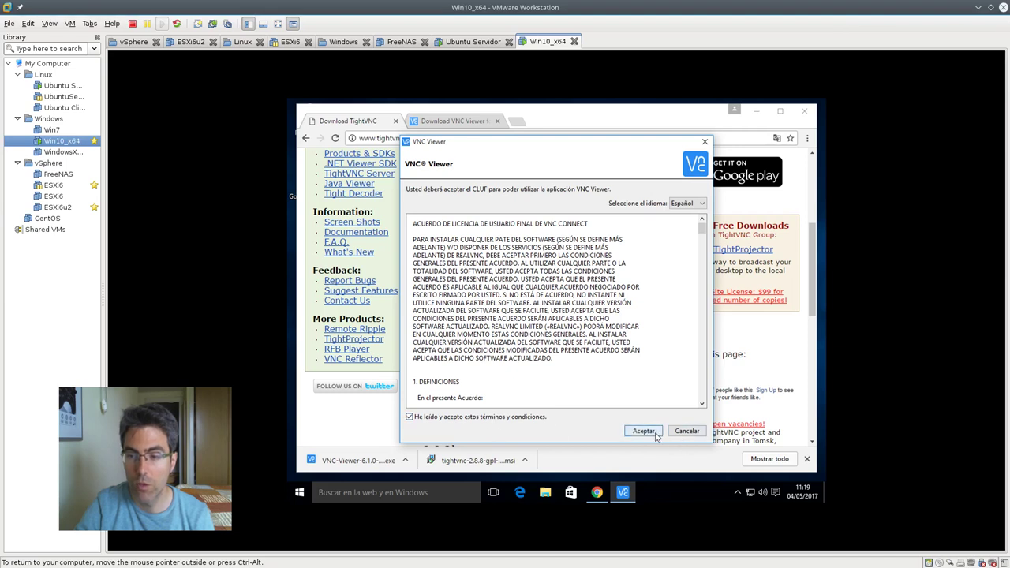
pyautogui.click(643, 431)
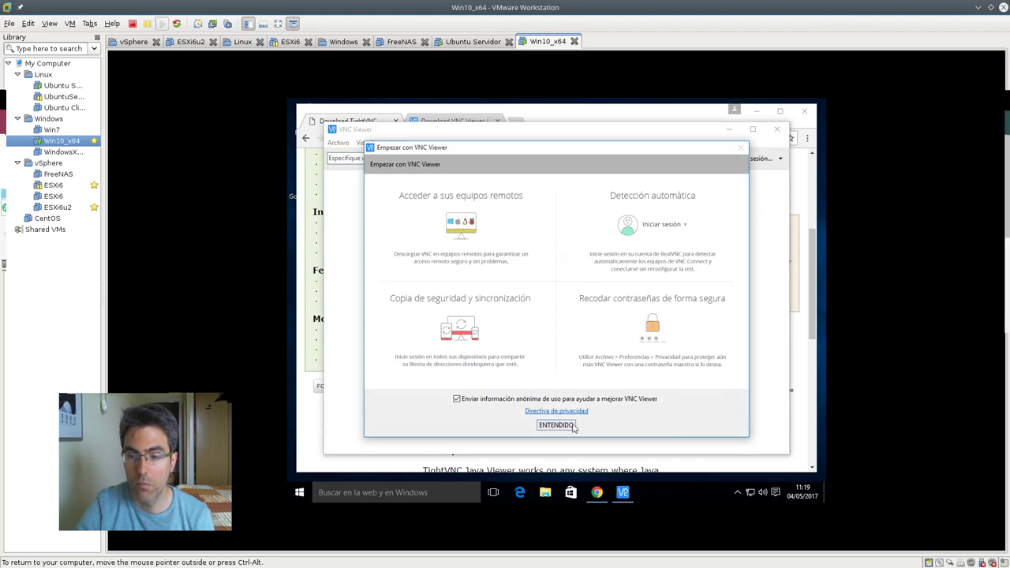
# Dismiss the VNC Viewer welcome screen and cancel the RealVNC account sign-in
pyautogui.click(571, 425)
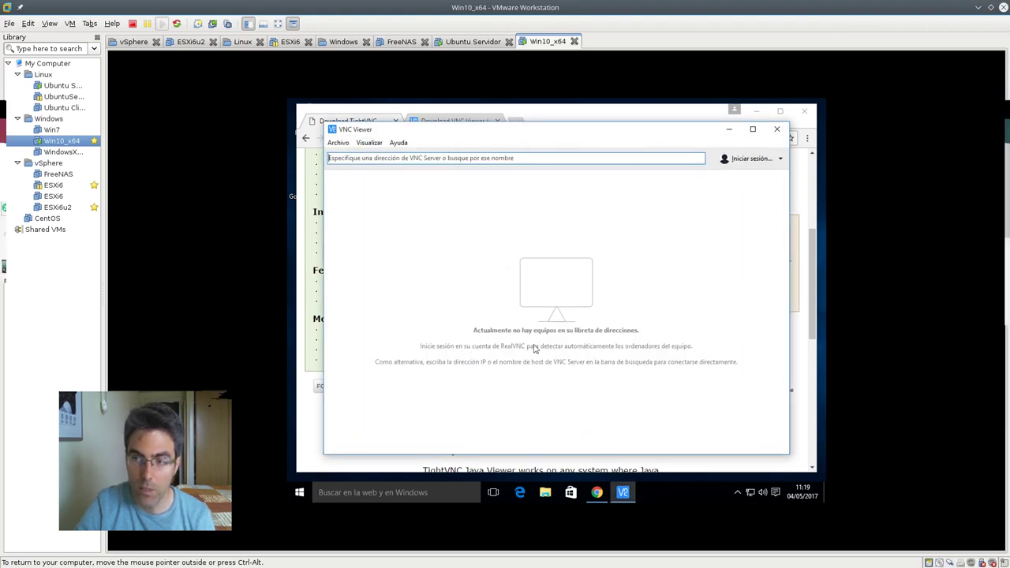
pyautogui.moveTo(627, 134)
pyautogui.mouseDown()
pyautogui.moveTo(650, 158)
pyautogui.moveTo(625, 138)
pyautogui.mouseUp()
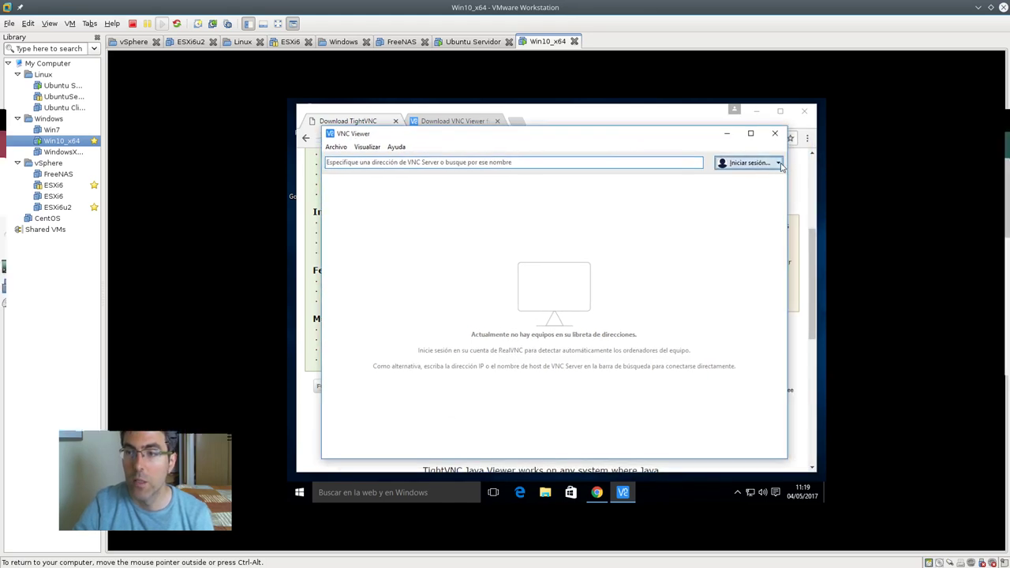
pyautogui.click(779, 163)
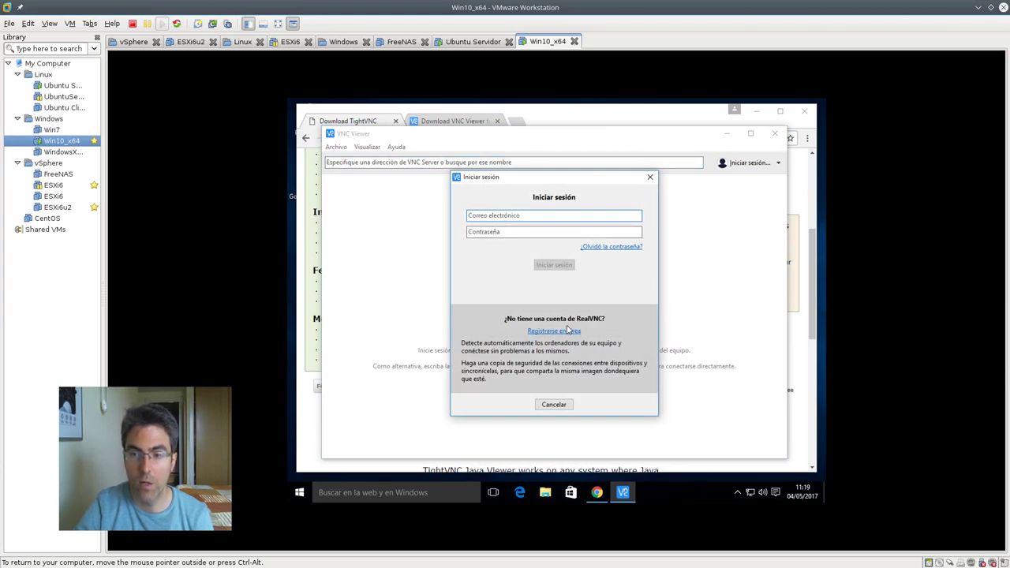
pyautogui.click(650, 176)
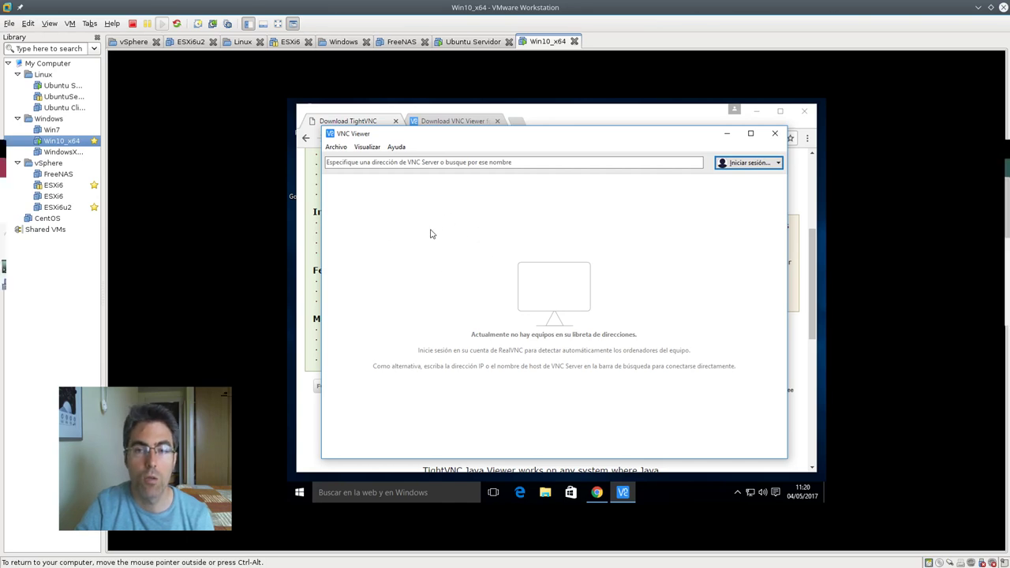
# Start a new connection in VNC Viewer, then launch TightVNC Viewer via a 'tig' Start search
pyautogui.click(338, 148)
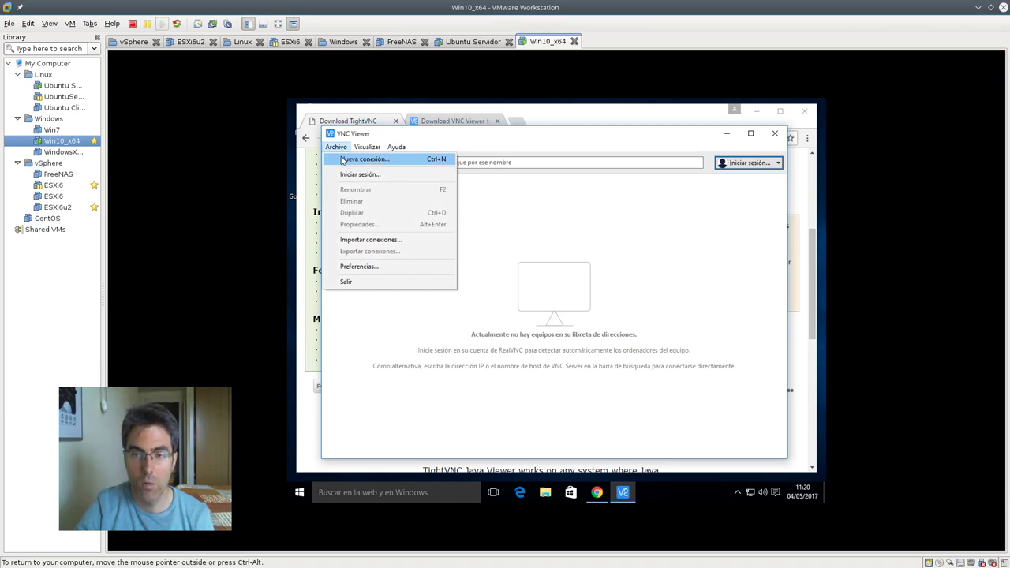
pyautogui.click(342, 160)
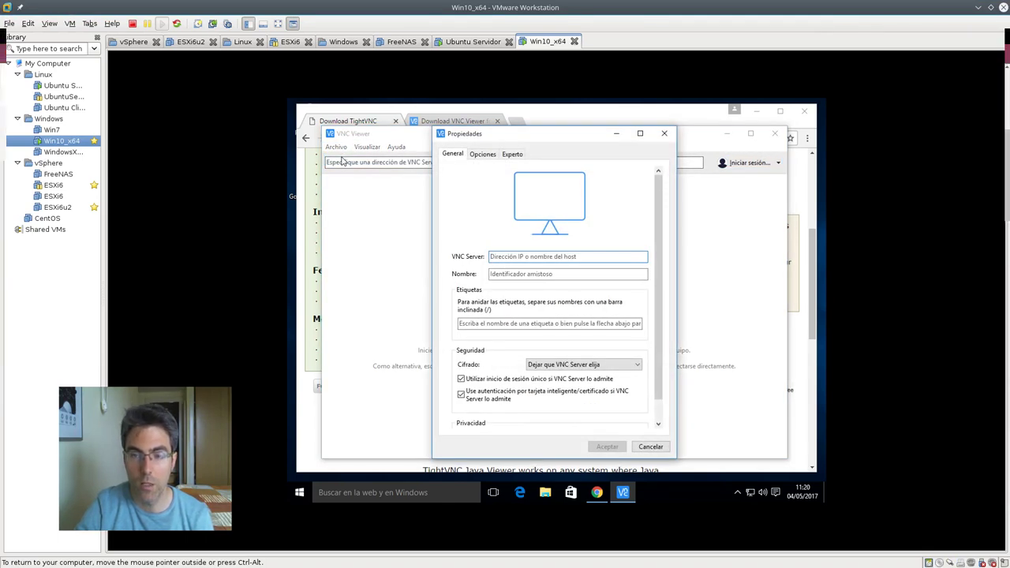
pyautogui.click(300, 492)
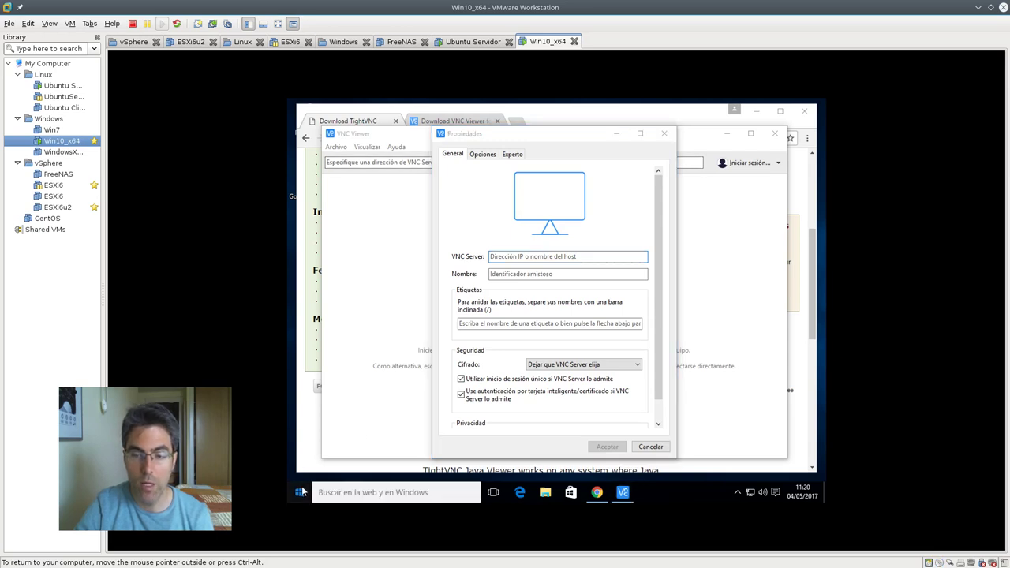
pyautogui.write('tig')
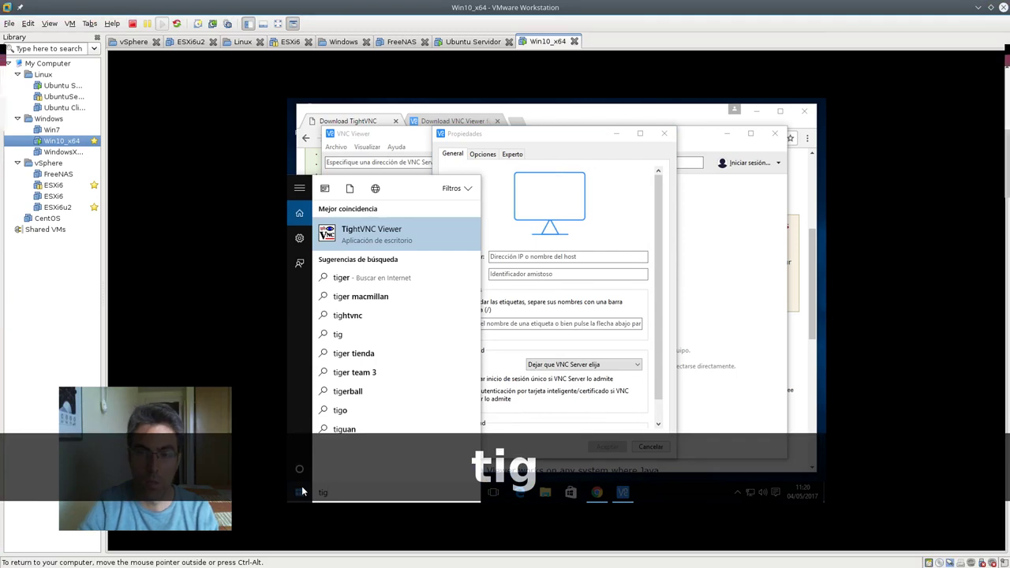
pyautogui.click(411, 244)
# Enter 192.168.2.129:5900 as TightVNC's Remote Host, then bring up the Ubuntu Servidor terminals
pyautogui.moveTo(569, 221); pyautogui.dragTo(500, 204)
pyautogui.click(533, 229)
pyautogui.click(531, 230)
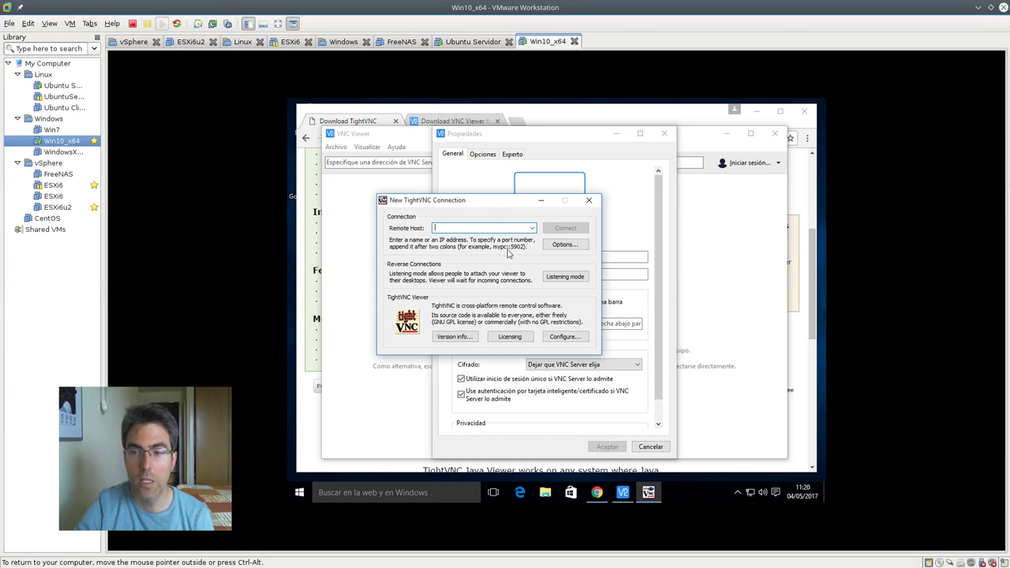
pyautogui.write('192')
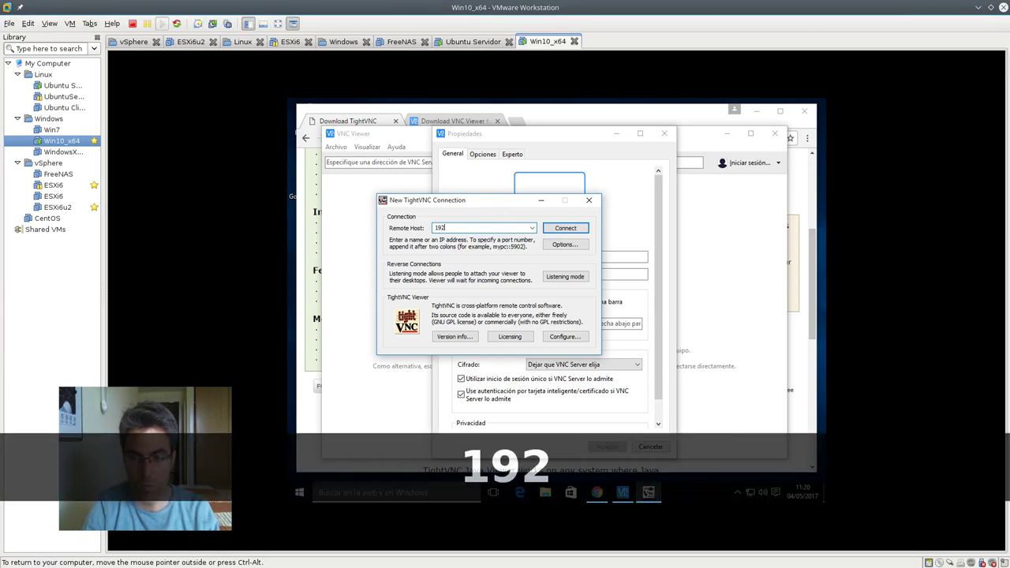
pyautogui.write('.168.')
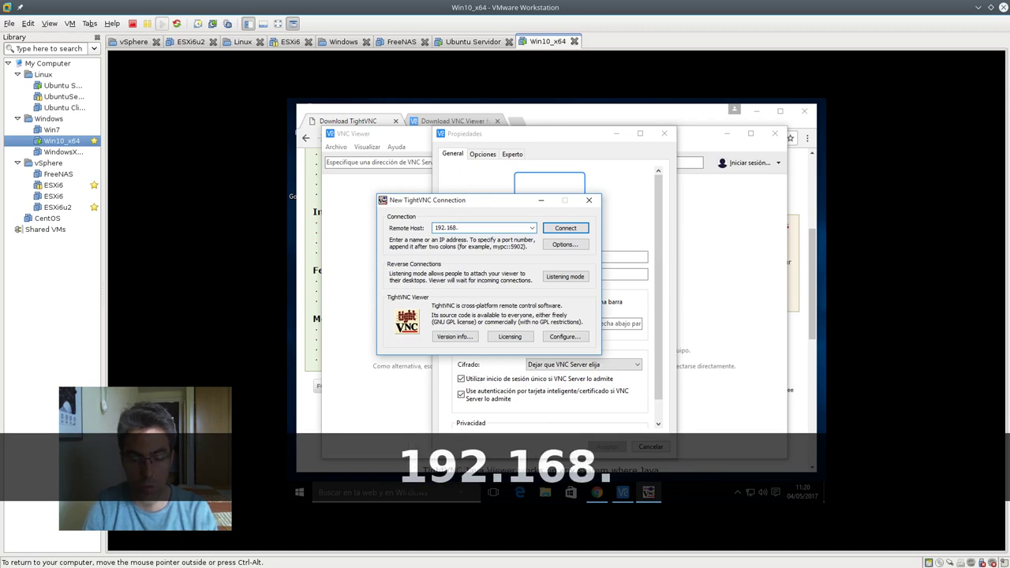
pyautogui.write('2.129')
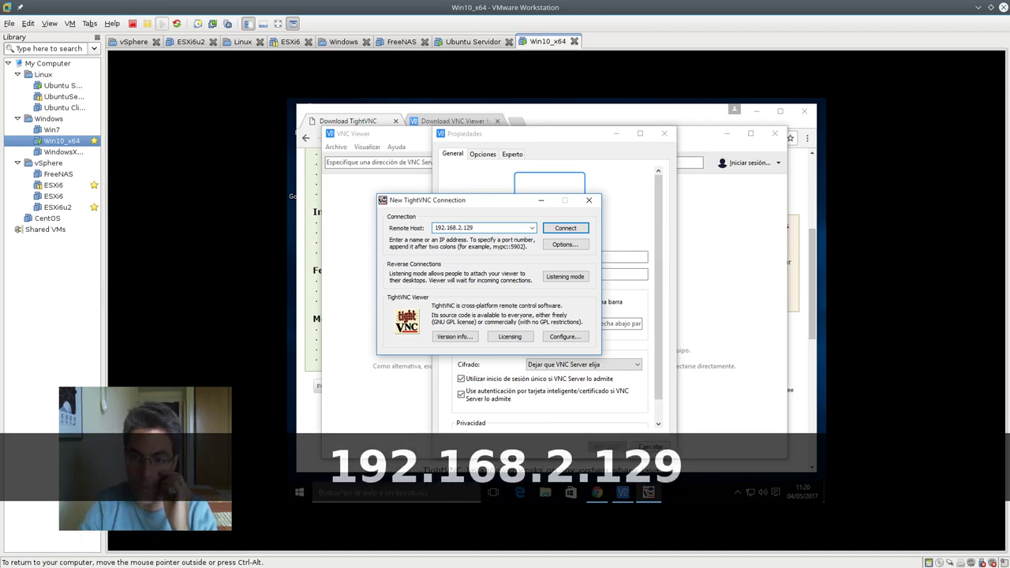
pyautogui.write(':5900')
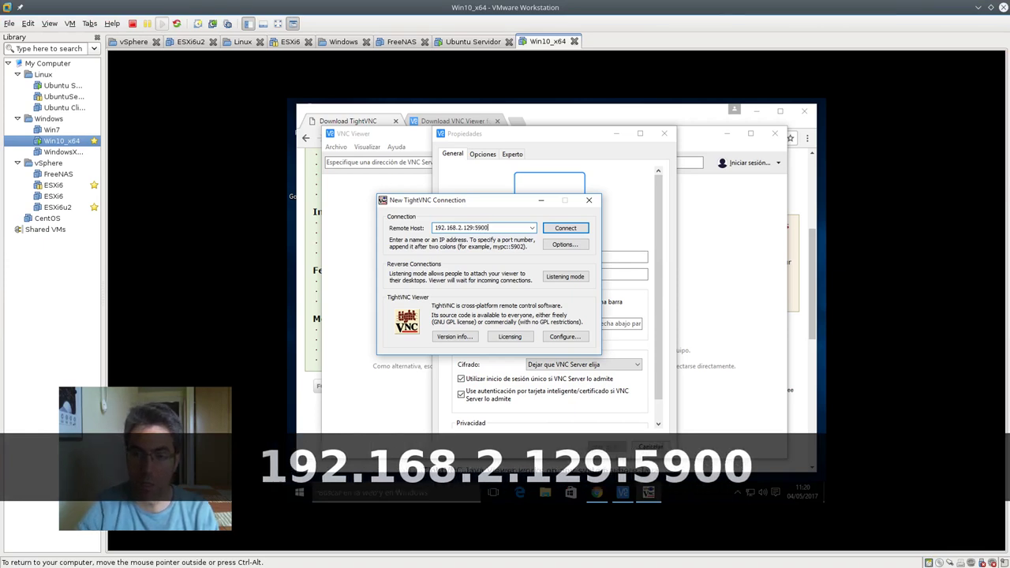
pyautogui.click(478, 42)
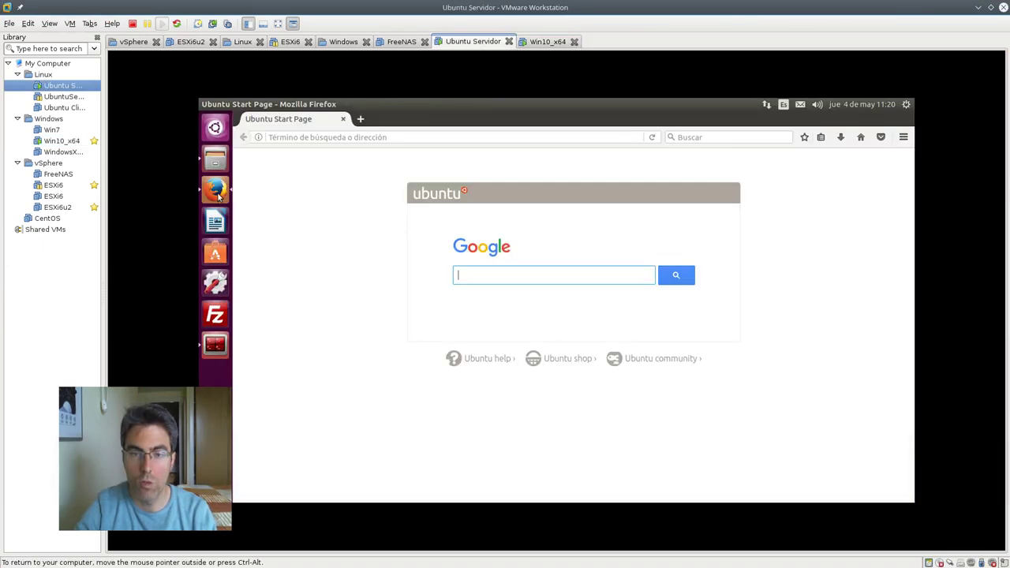
pyautogui.click(216, 344)
# Check the netstat line showing vino-server listening on 0.0.0.0:5900
pyautogui.scroll(4, 453, 257)
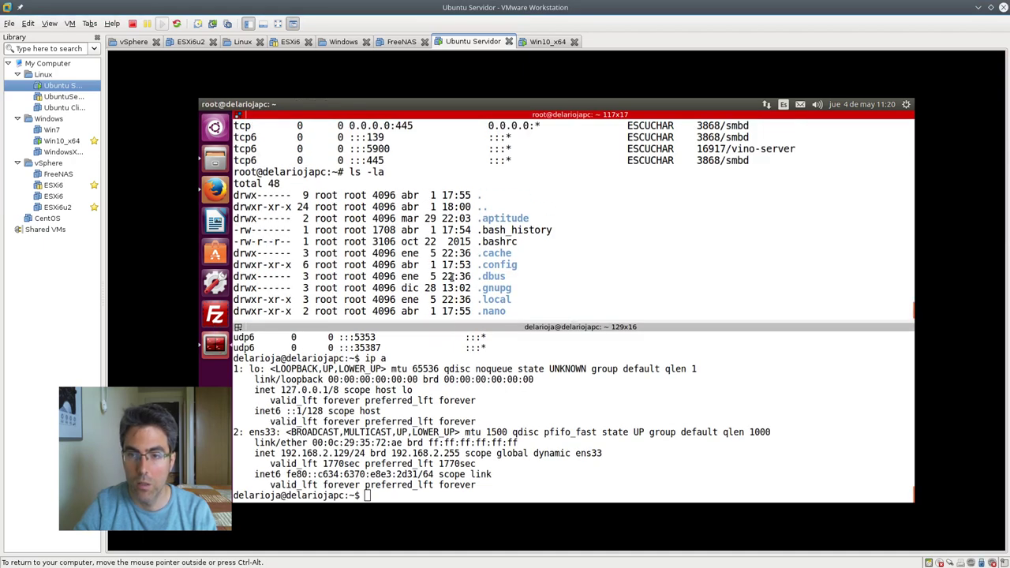
pyautogui.tripleClick(427, 222)
pyautogui.click(424, 223)
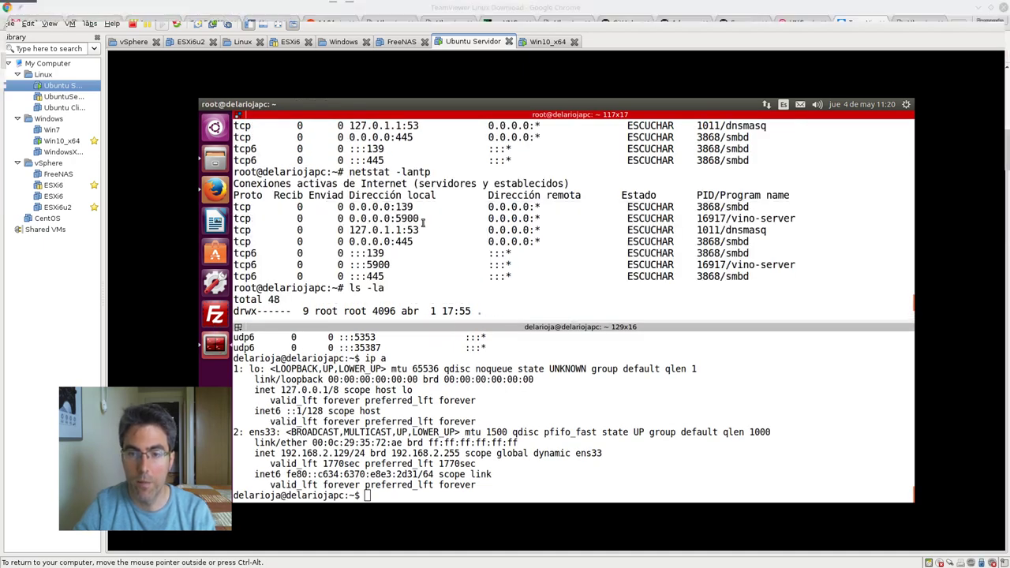
# In the Win10_x64 VM, review TightVNC's connection options and preferred encoding, then confirm with OK
pyautogui.click(546, 42)
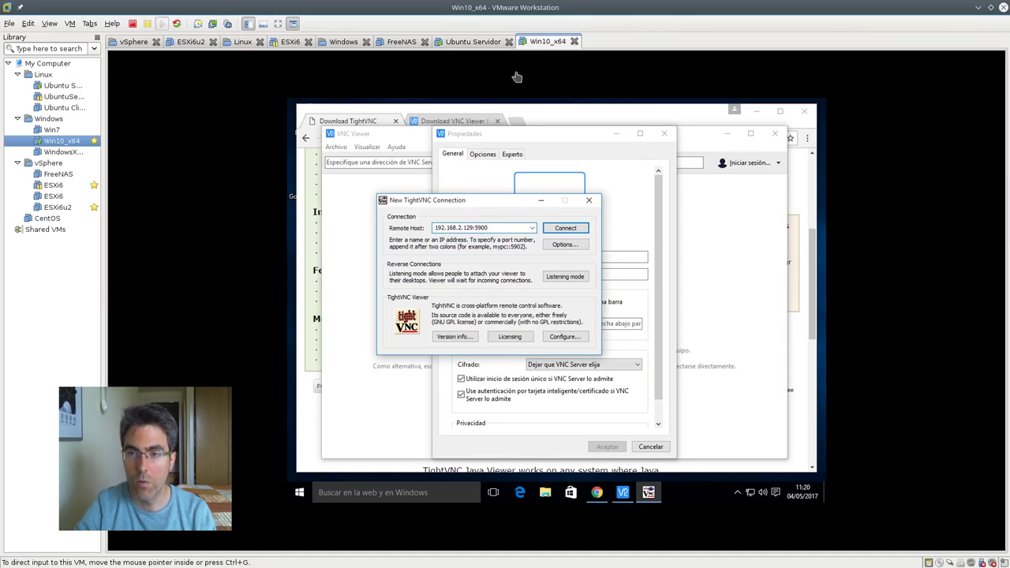
pyautogui.click(565, 244)
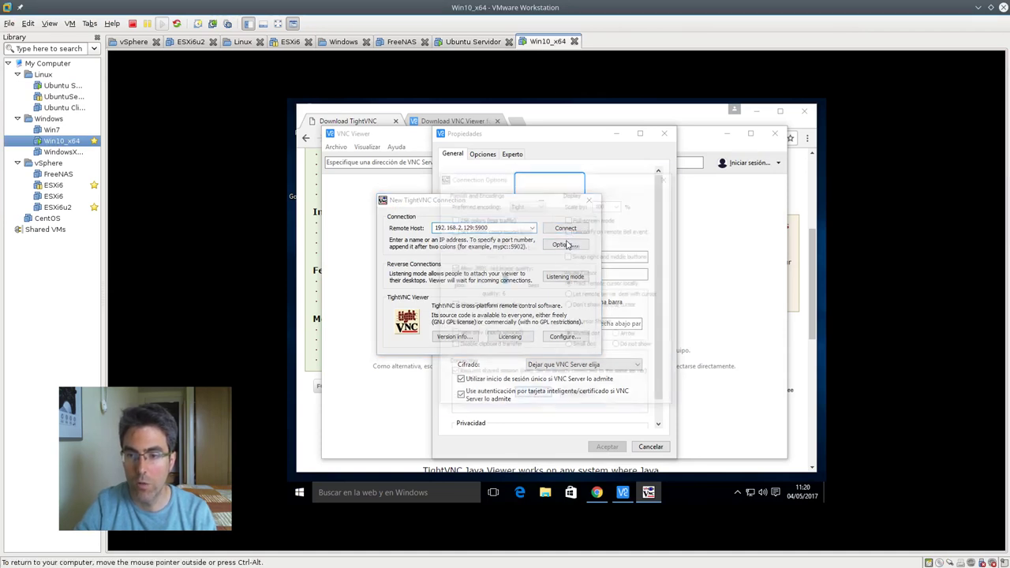
pyautogui.moveTo(559, 183); pyautogui.dragTo(534, 182)
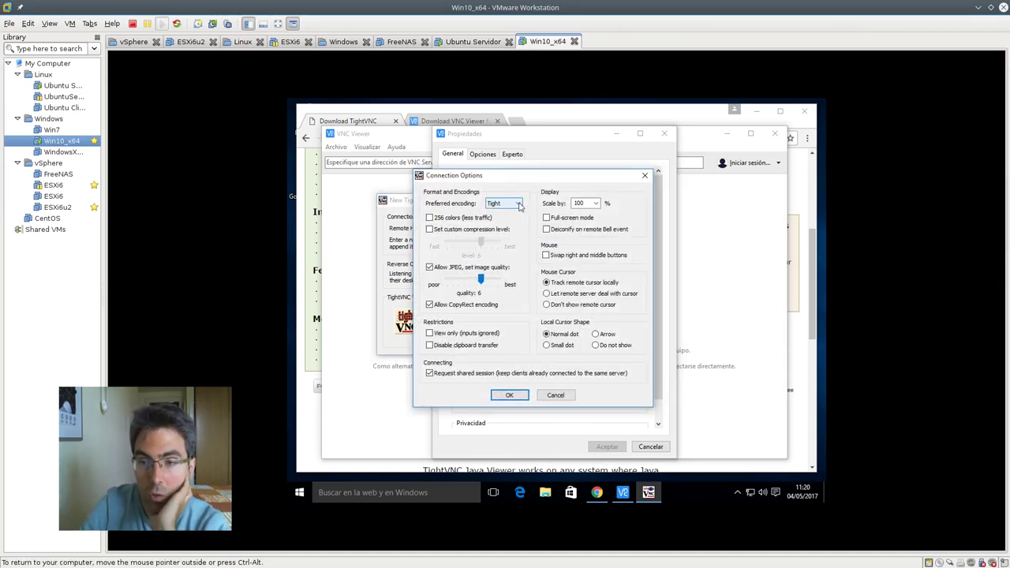
pyautogui.click(518, 204)
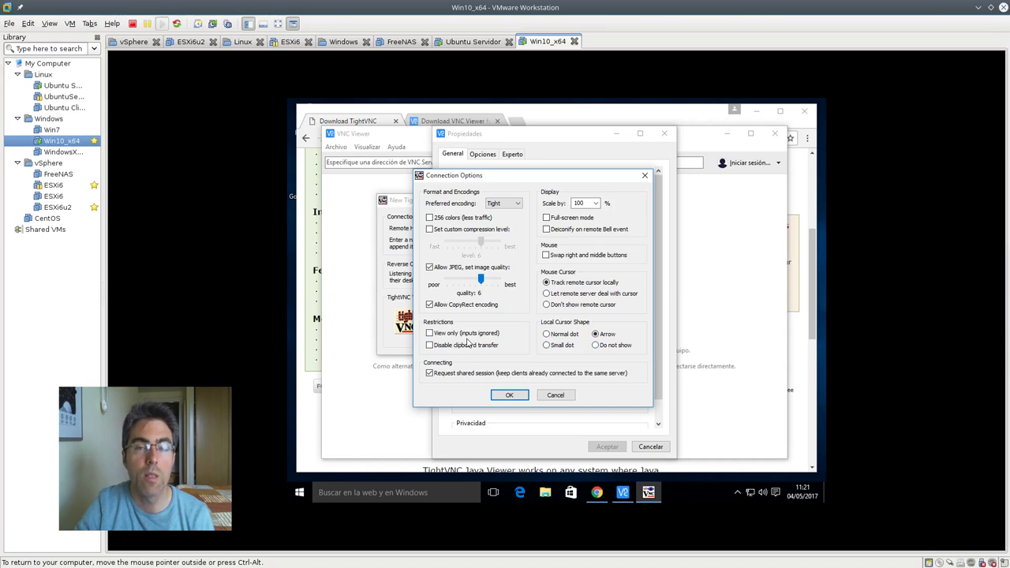
pyautogui.click(508, 394)
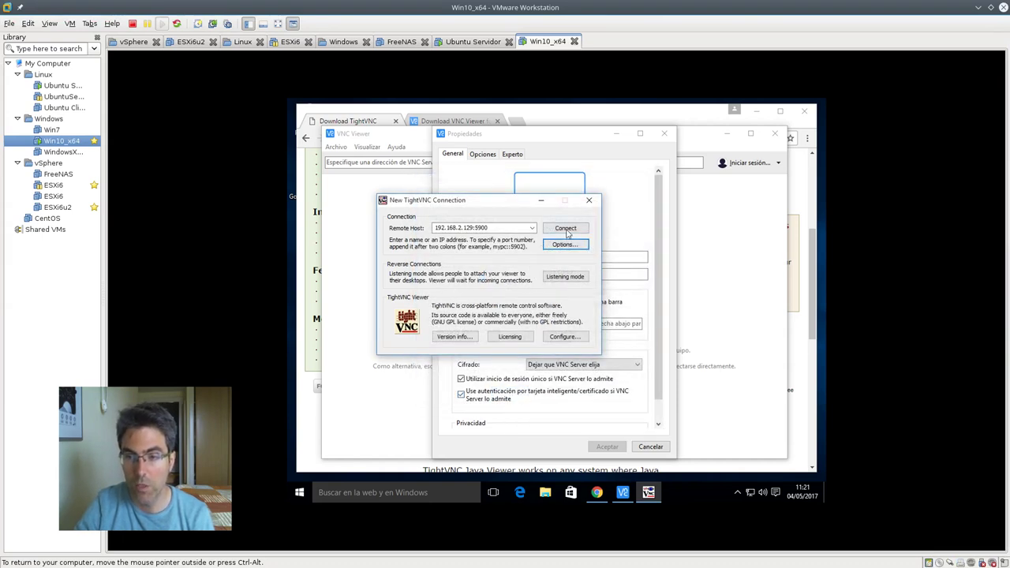
# Change the TightVNC remote host to 192.168.2.129::5900 and connect
pyautogui.doubleClick(484, 229)
pyautogui.click(473, 228)
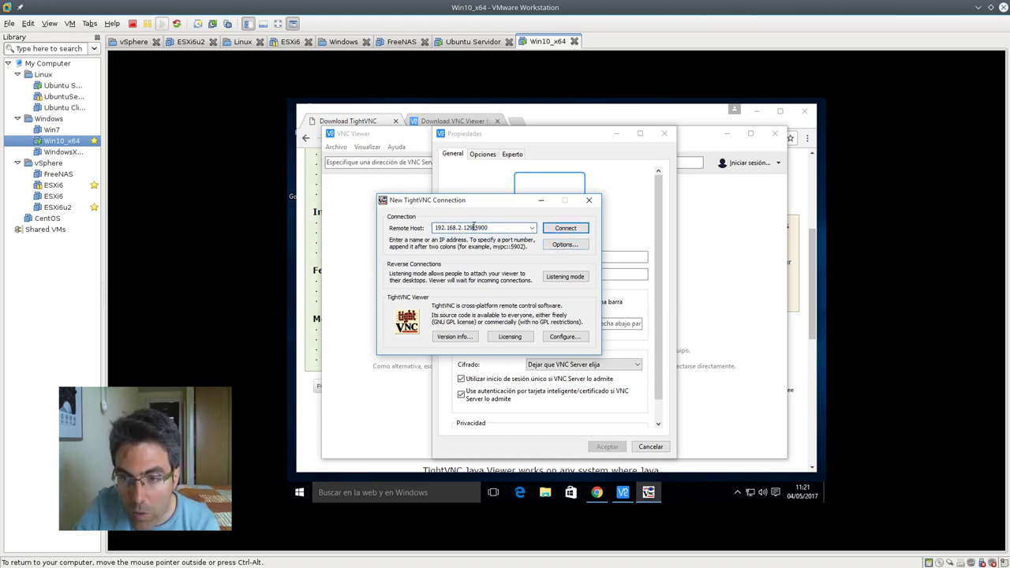
pyautogui.write(':')
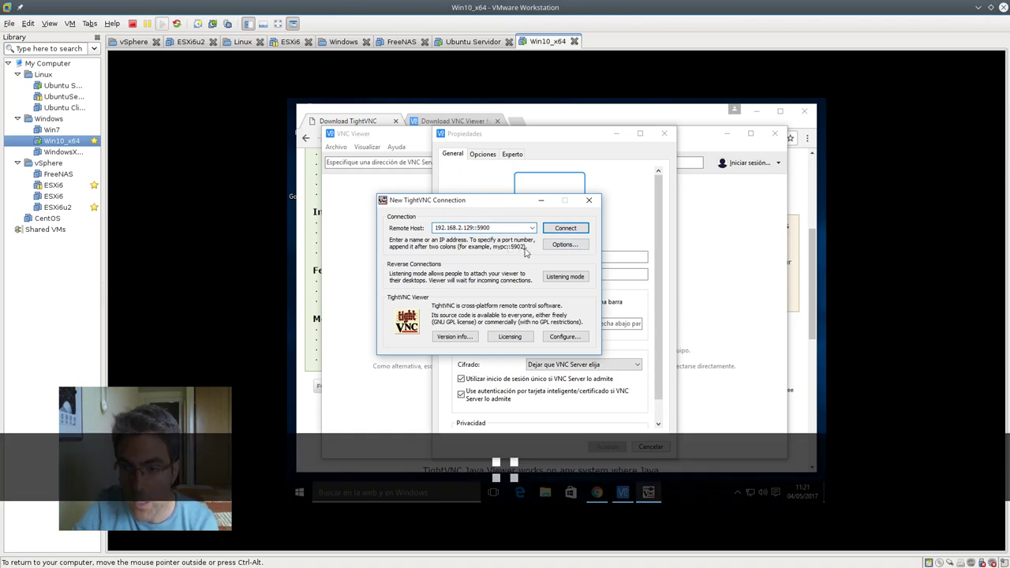
pyautogui.click(565, 228)
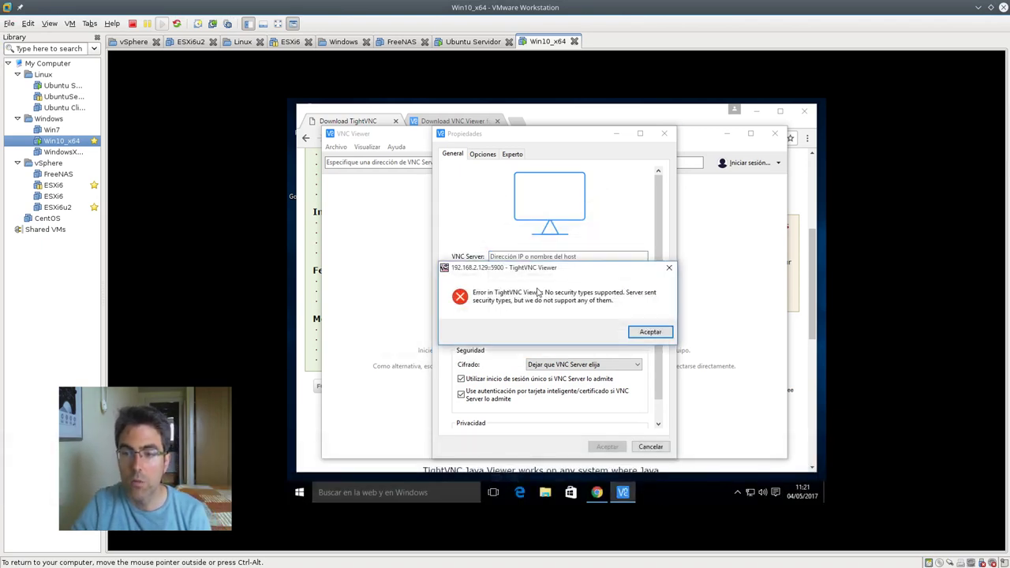
# Move the 'No security types supported' error aside and close it with Aceptar
pyautogui.moveTo(557, 270); pyautogui.dragTo(530, 204)
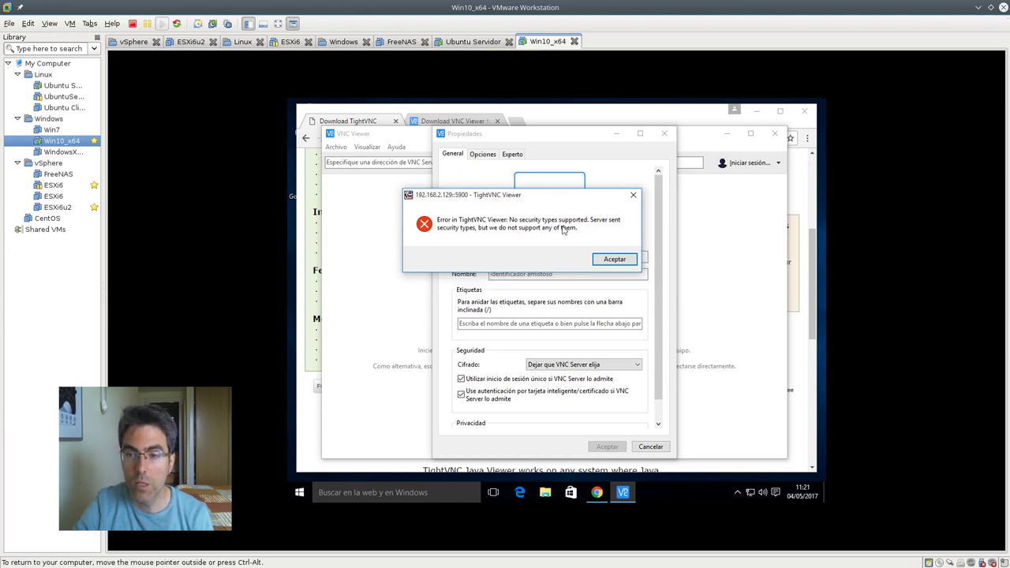
pyautogui.moveTo(531, 195); pyautogui.dragTo(594, 227)
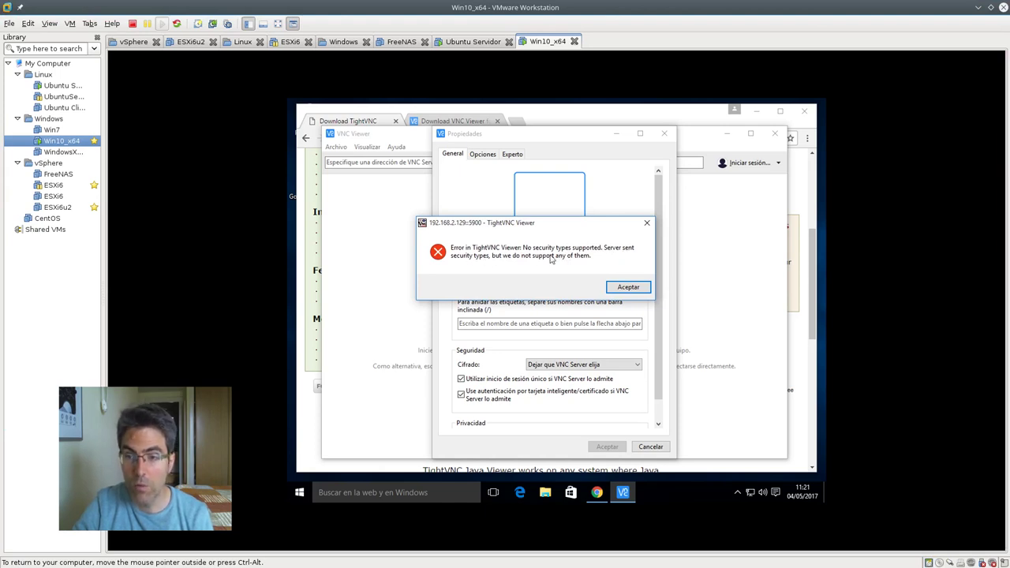
pyautogui.click(621, 288)
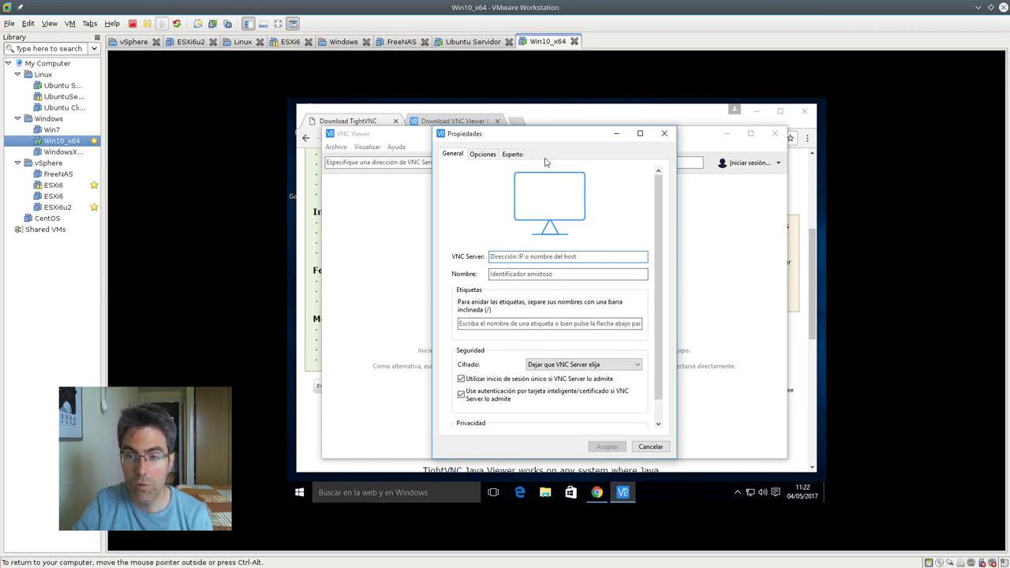
# Enter VNC Server 192.168.2.129:5900 and name the connection 'Conexión Ubuntu Servidor vino 5900'
pyautogui.moveTo(546, 137); pyautogui.dragTo(559, 134)
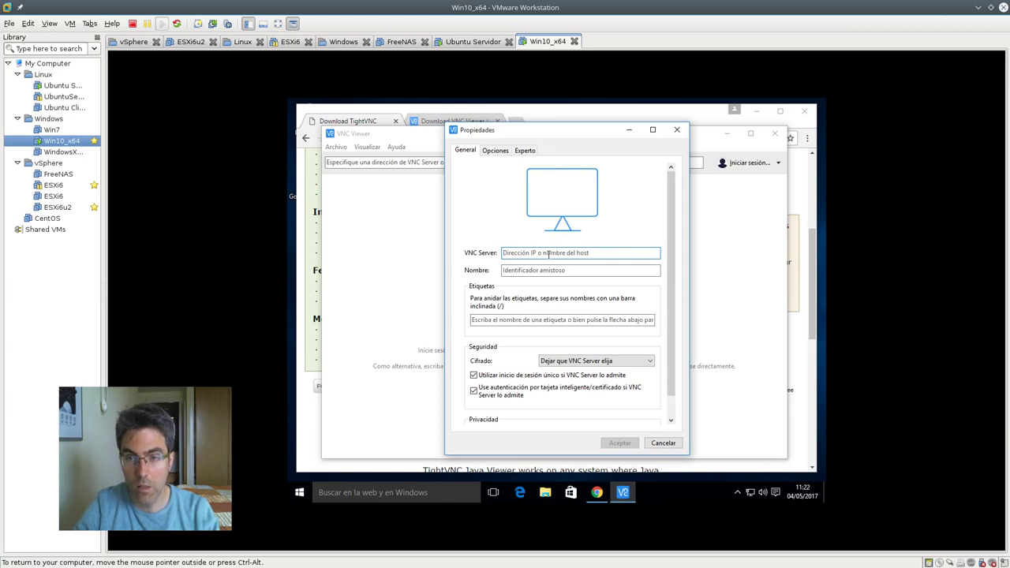
pyautogui.write('192')
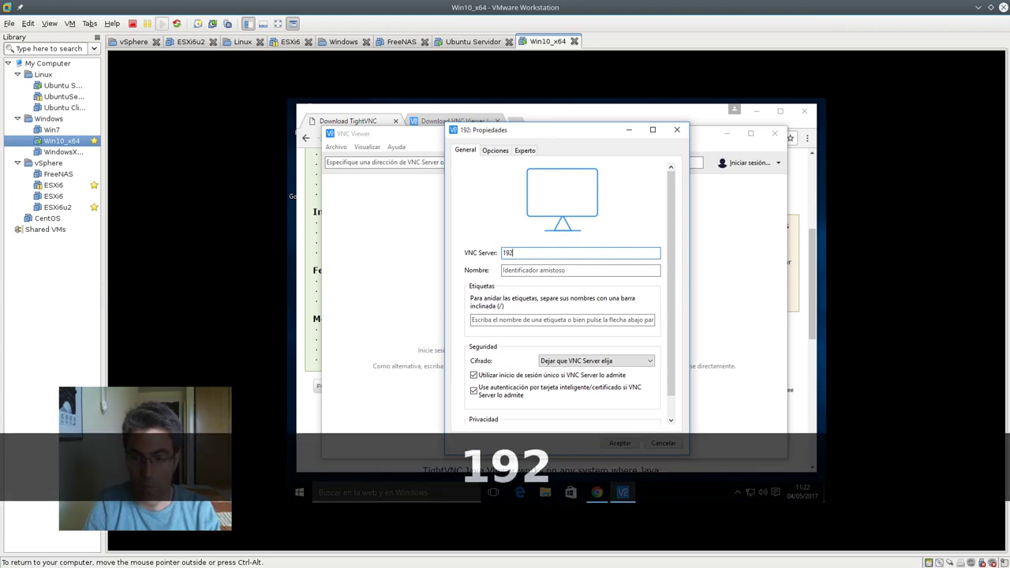
pyautogui.write('.168.')
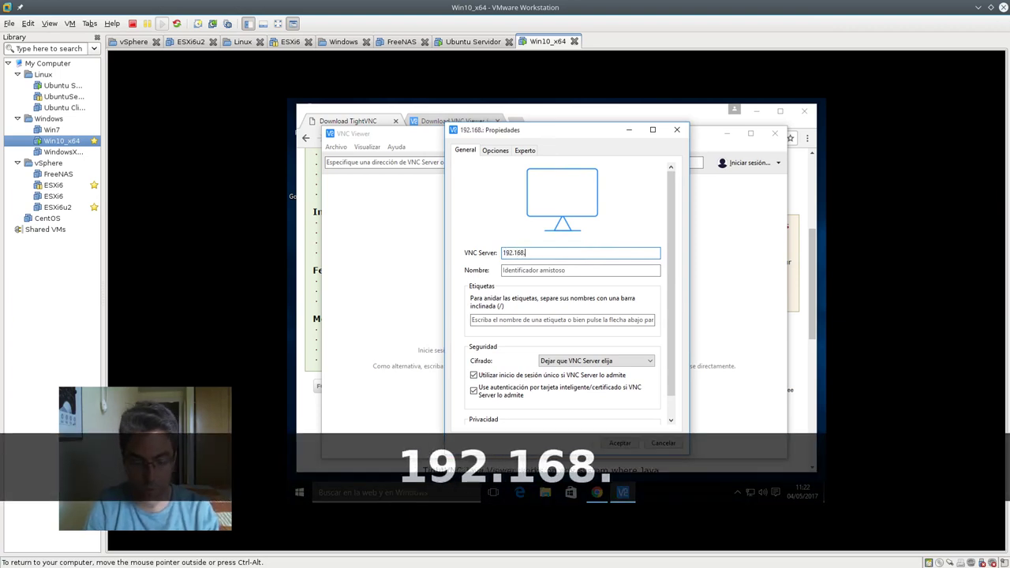
pyautogui.write('2.129')
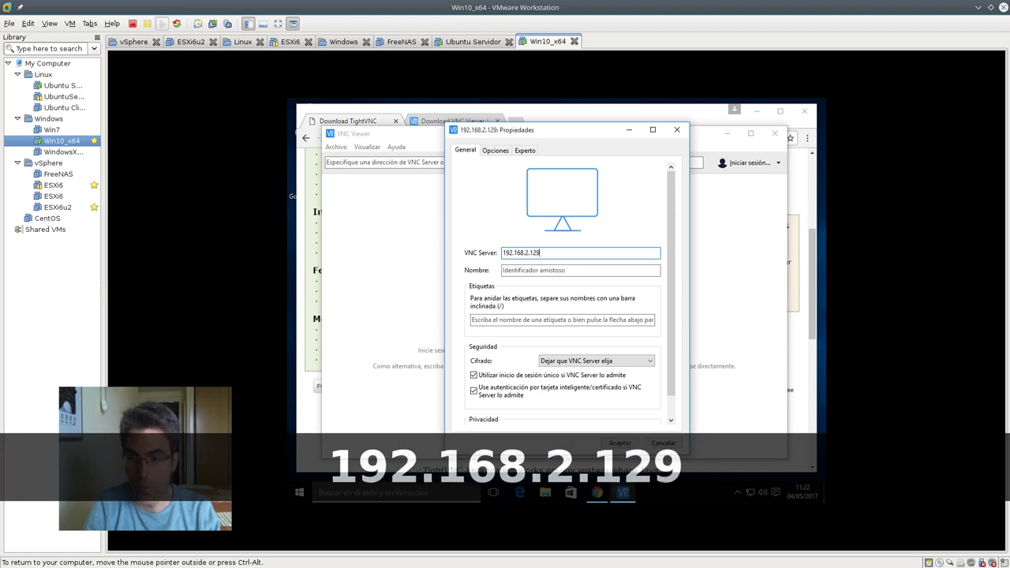
pyautogui.write(':5900')
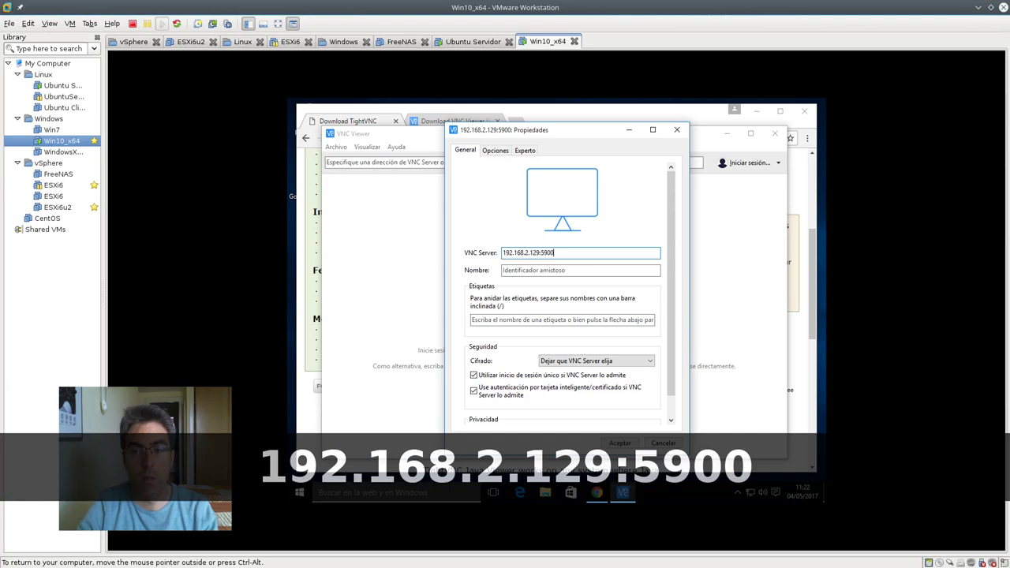
pyautogui.press('Tab')
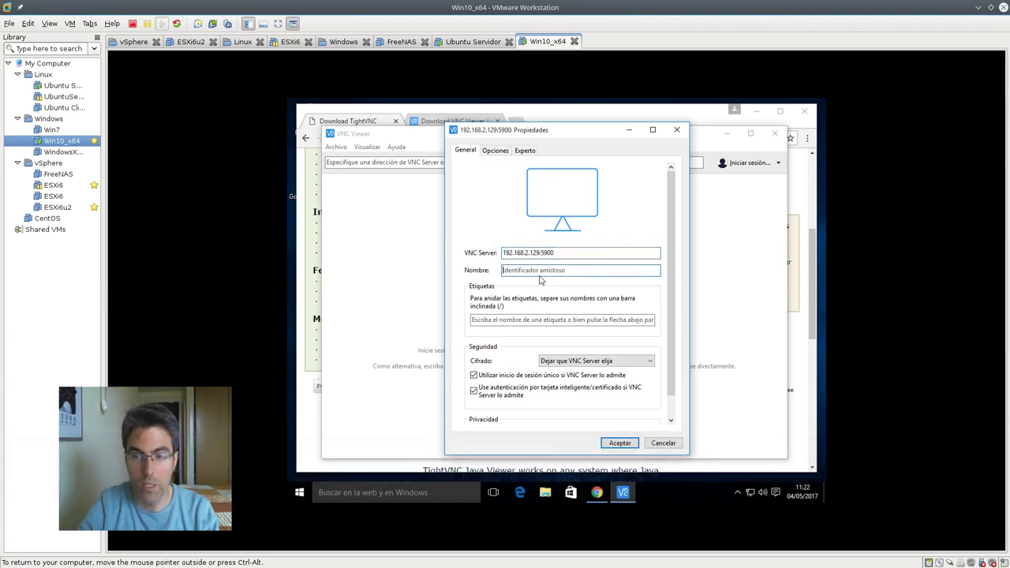
pyautogui.write('Conexion')
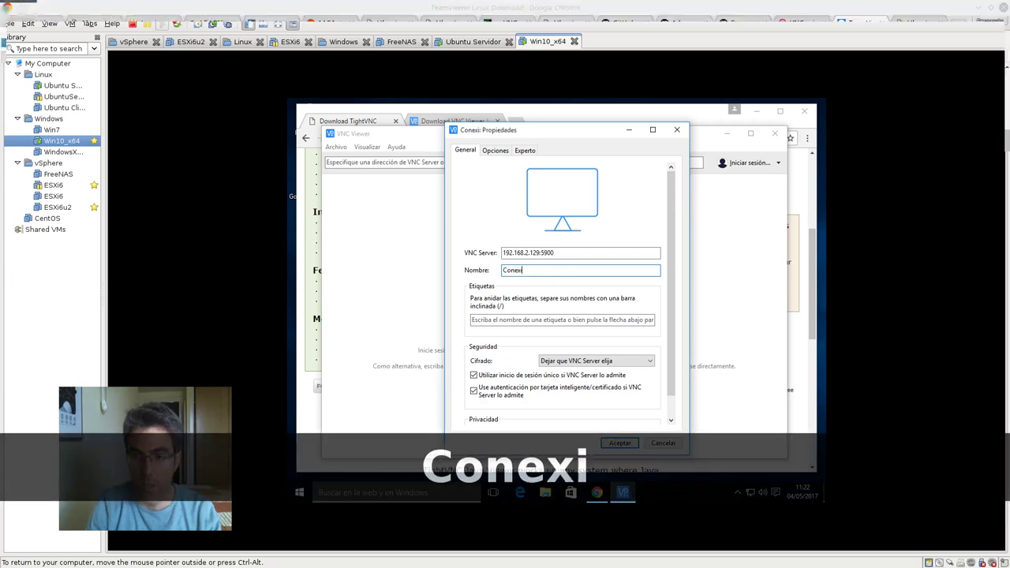
pyautogui.press('BackSpace')
pyautogui.press('BackSpace')
pyautogui.write('ón ')
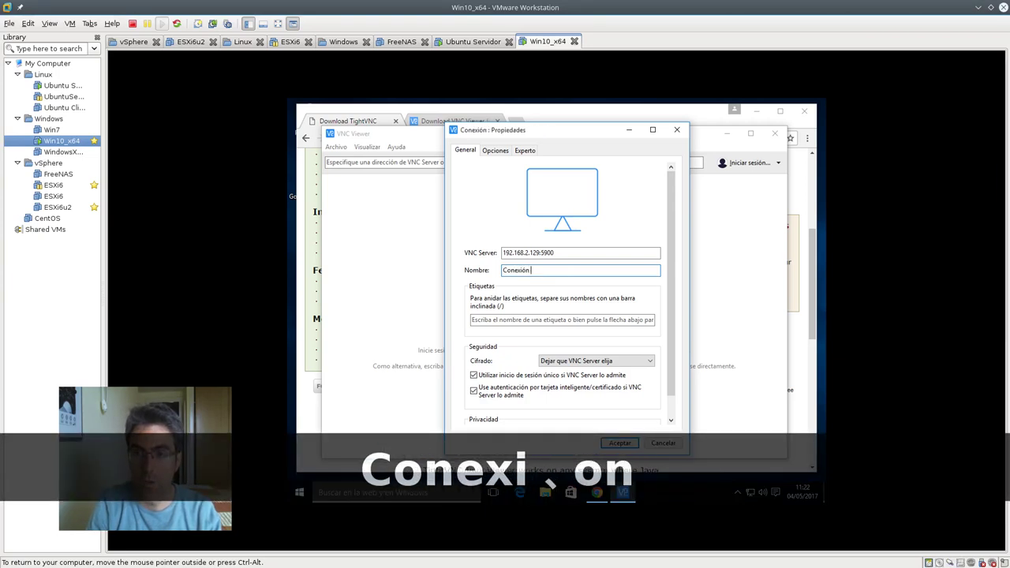
pyautogui.write('Ubuntu Servid')
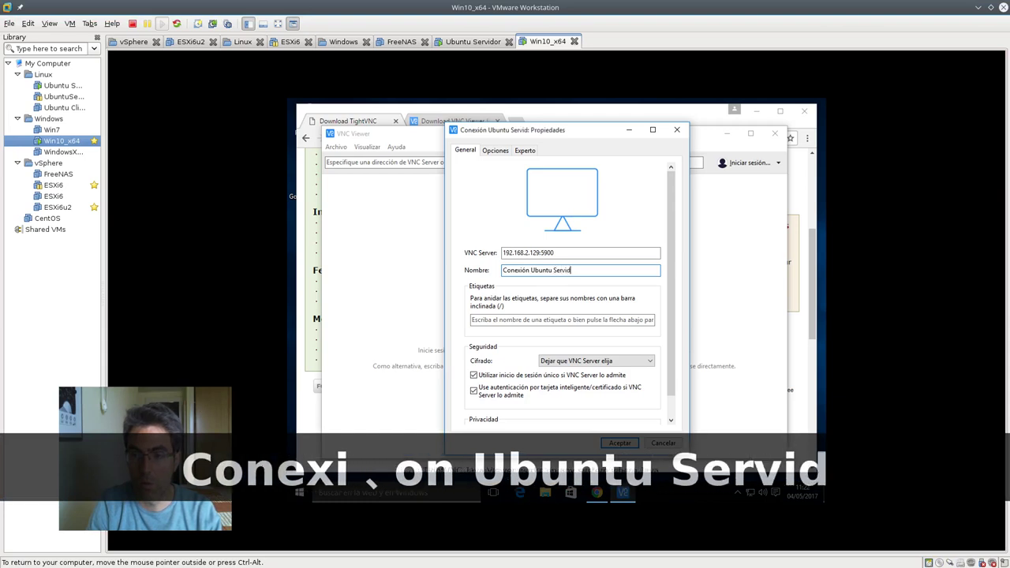
pyautogui.write('or vino ')
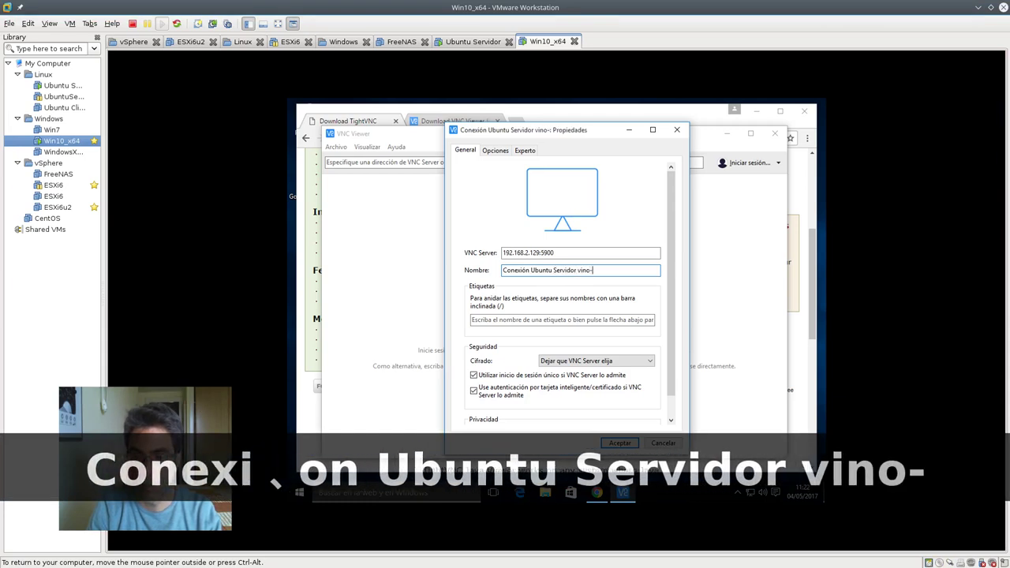
pyautogui.write('5900')
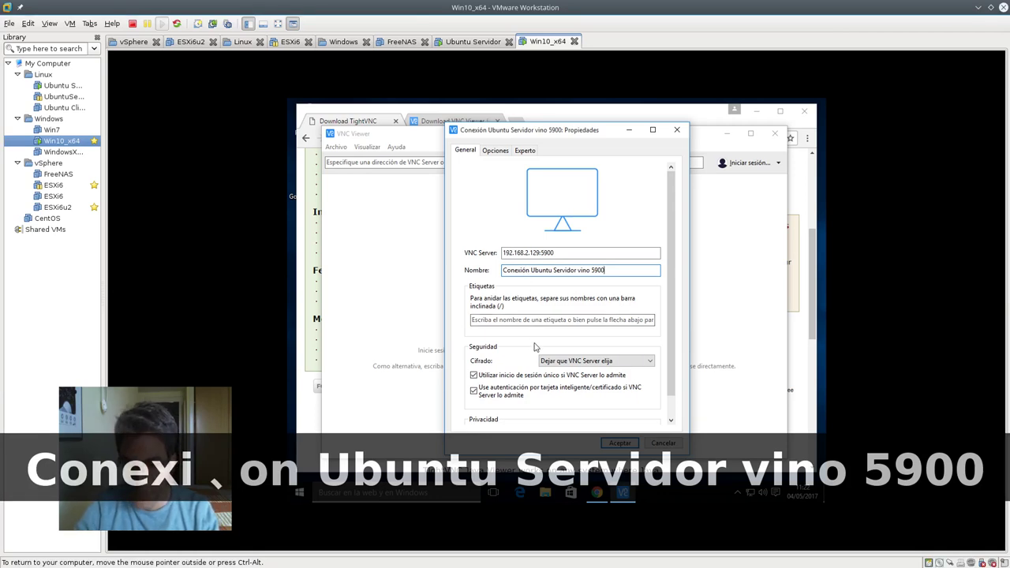
# Leave encryption as chosen by the server and save the connection with Aceptar
pyautogui.click(568, 362)
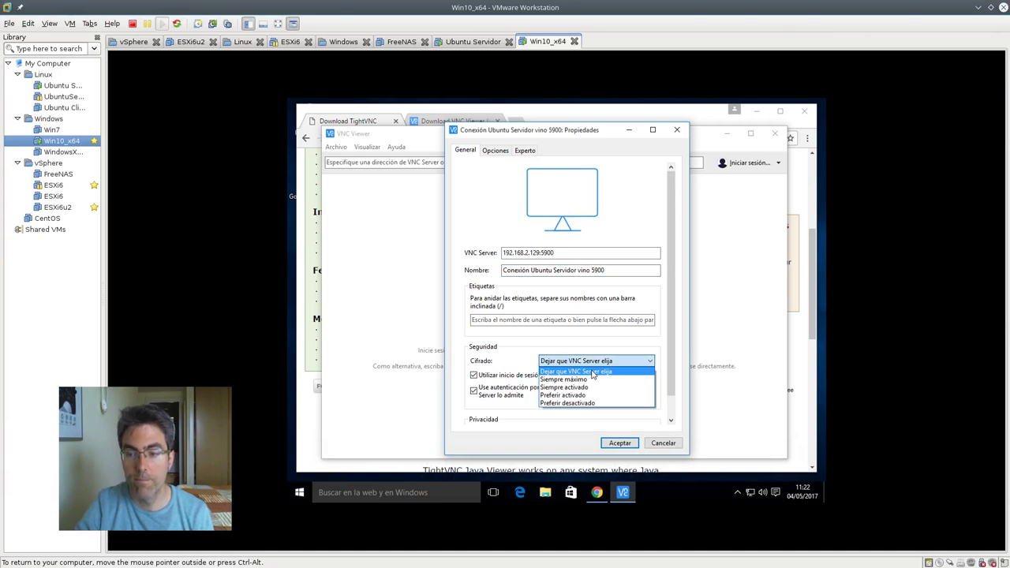
pyautogui.click(595, 364)
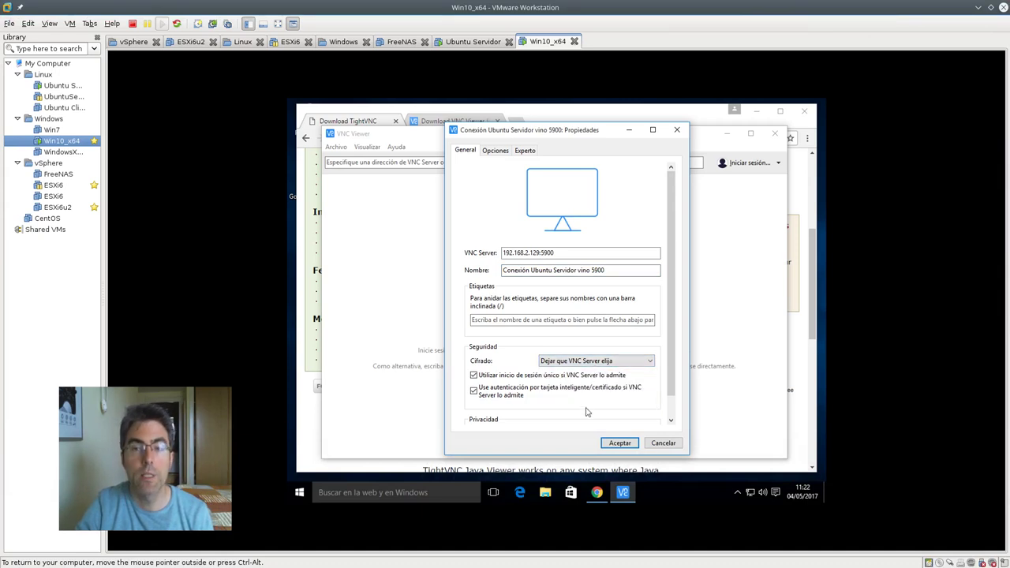
pyautogui.click(619, 443)
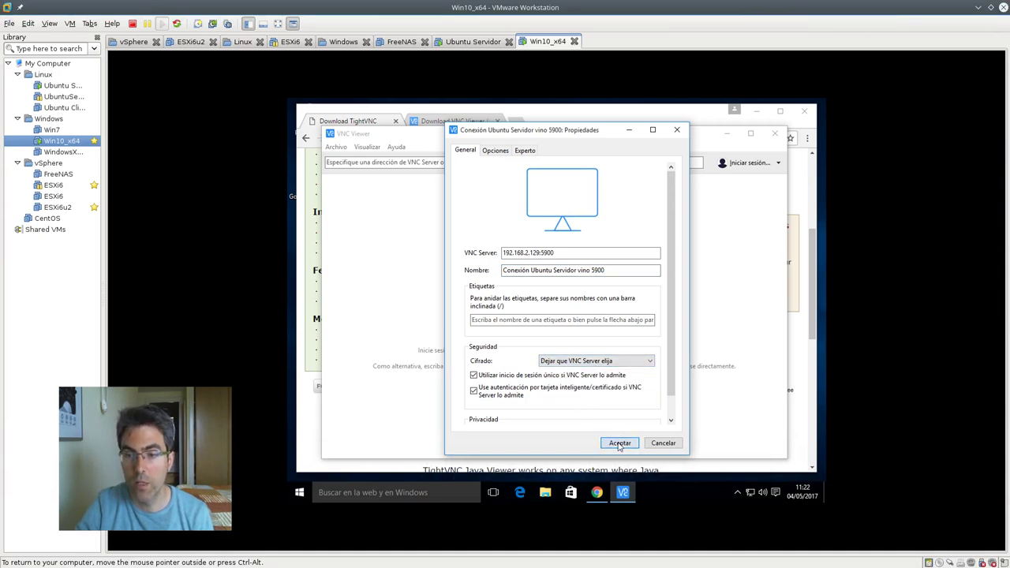
# Try the saved Ubuntu connection, then change its encryption to prefer off after the error
pyautogui.doubleClick(365, 209)
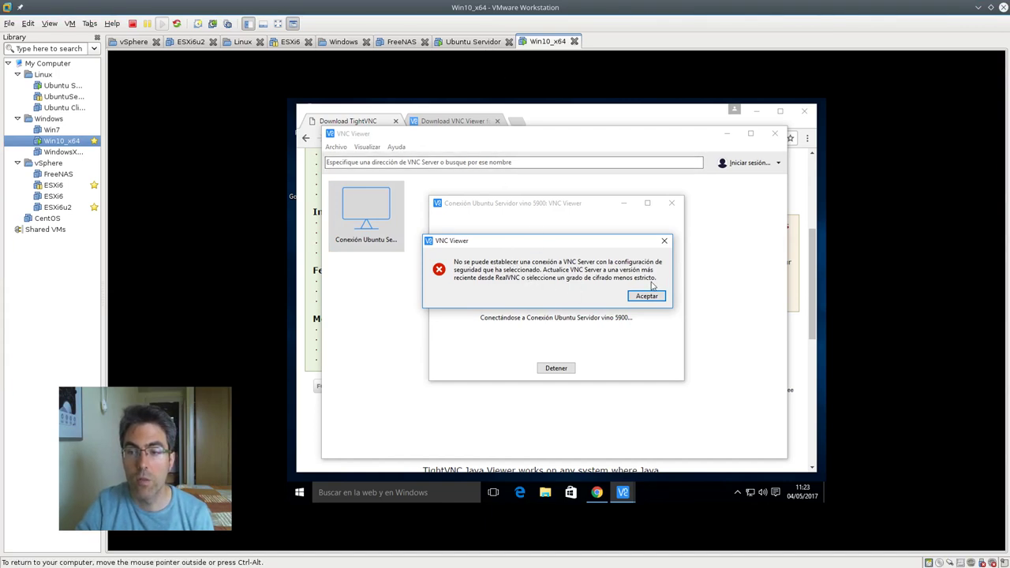
pyautogui.click(649, 297)
pyautogui.rightClick(369, 224)
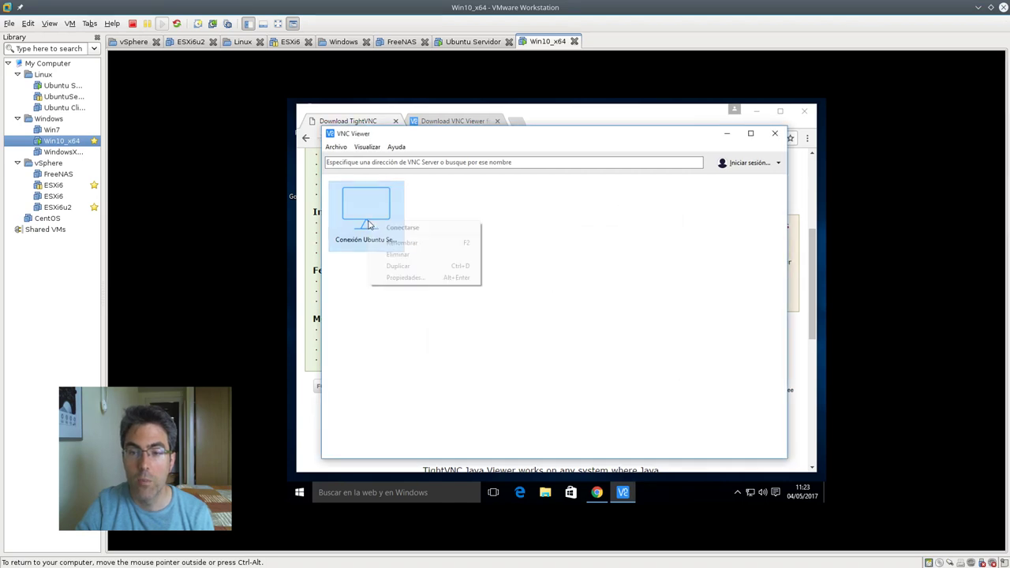
pyautogui.click(403, 279)
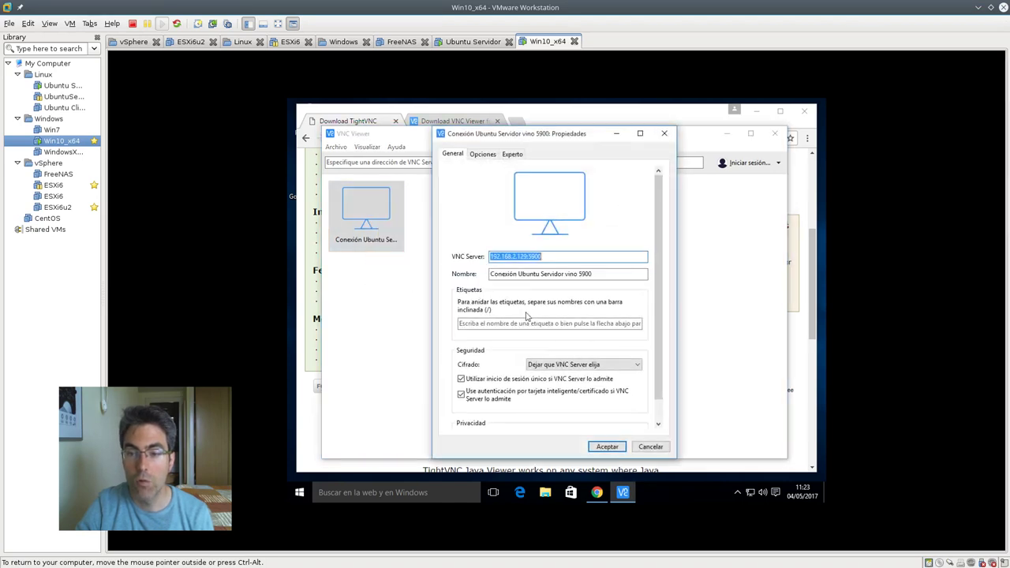
pyautogui.click(582, 365)
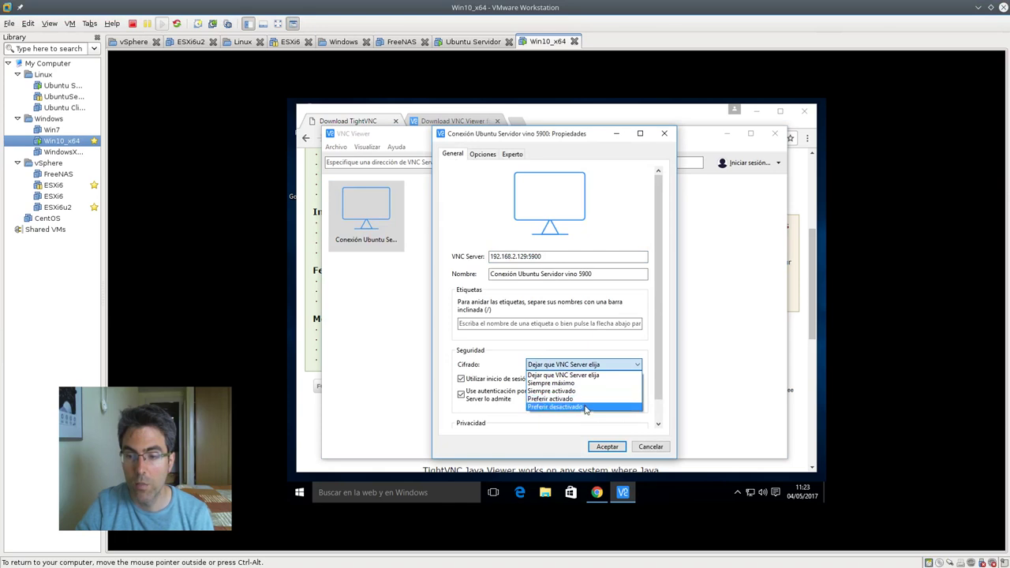
pyautogui.click(586, 408)
pyautogui.click(607, 447)
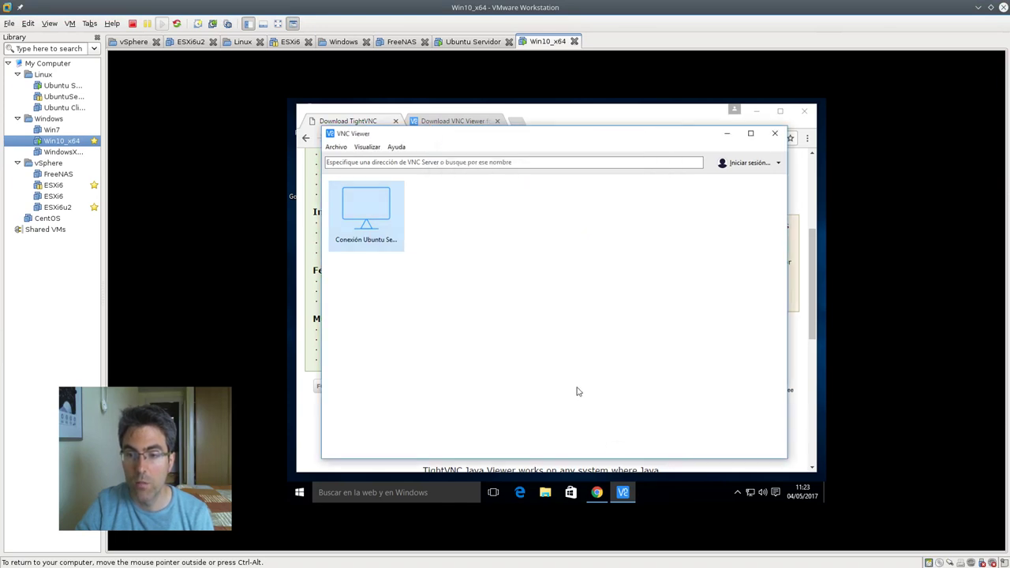
# Retry the connection, revert encryption to server-chosen, and bring the host Chrome window forward
pyautogui.doubleClick(372, 211)
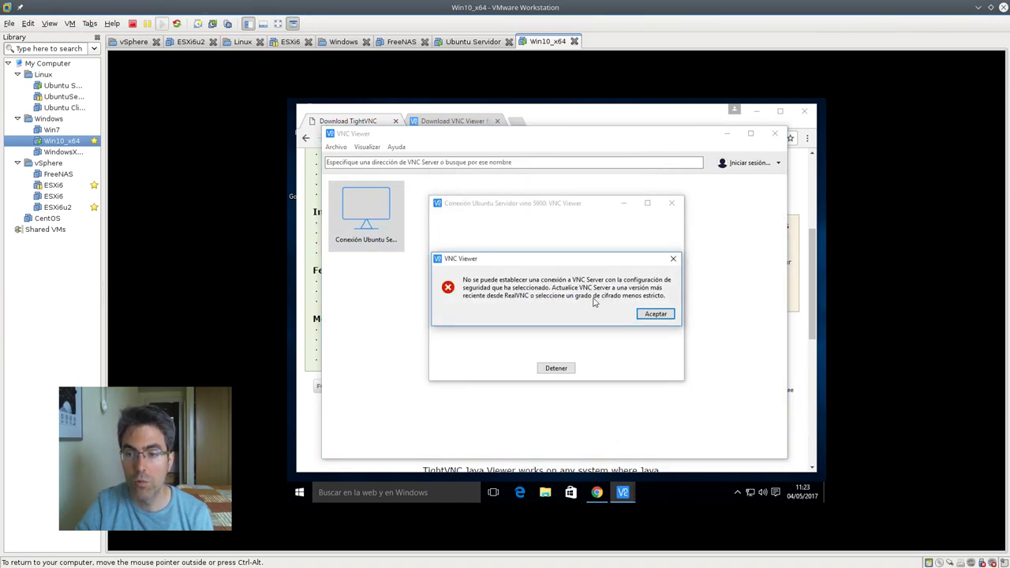
pyautogui.click(645, 314)
pyautogui.rightClick(378, 237)
pyautogui.click(435, 292)
pyautogui.click(585, 364)
pyautogui.click(584, 374)
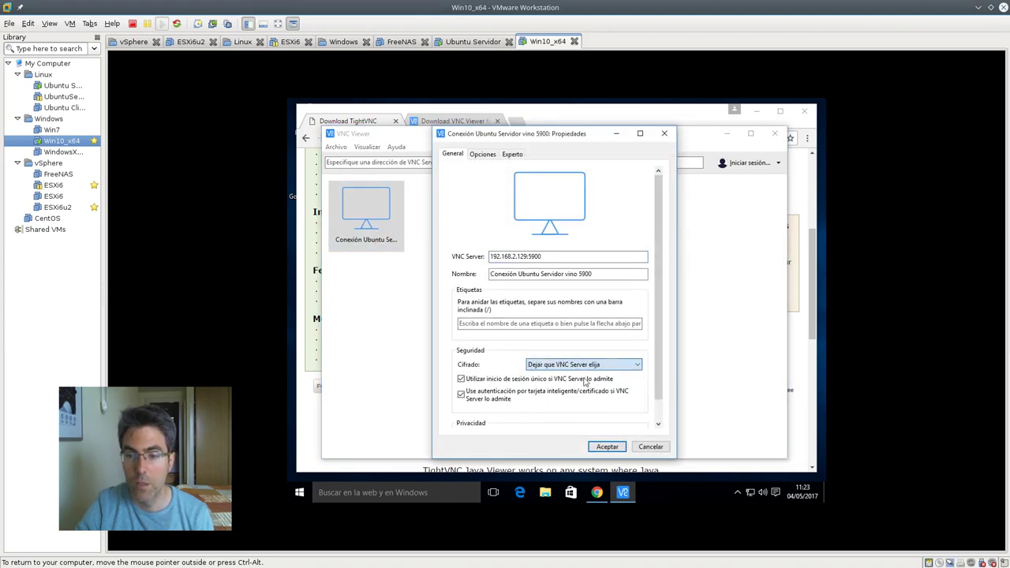
pyautogui.click(606, 447)
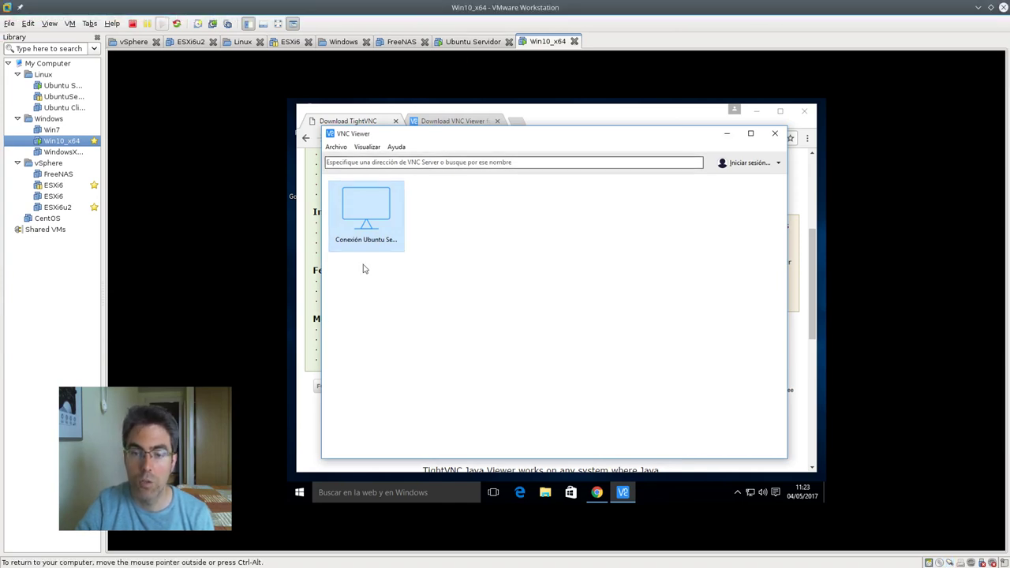
pyautogui.moveTo(16, 227)
pyautogui.click(19, 171)
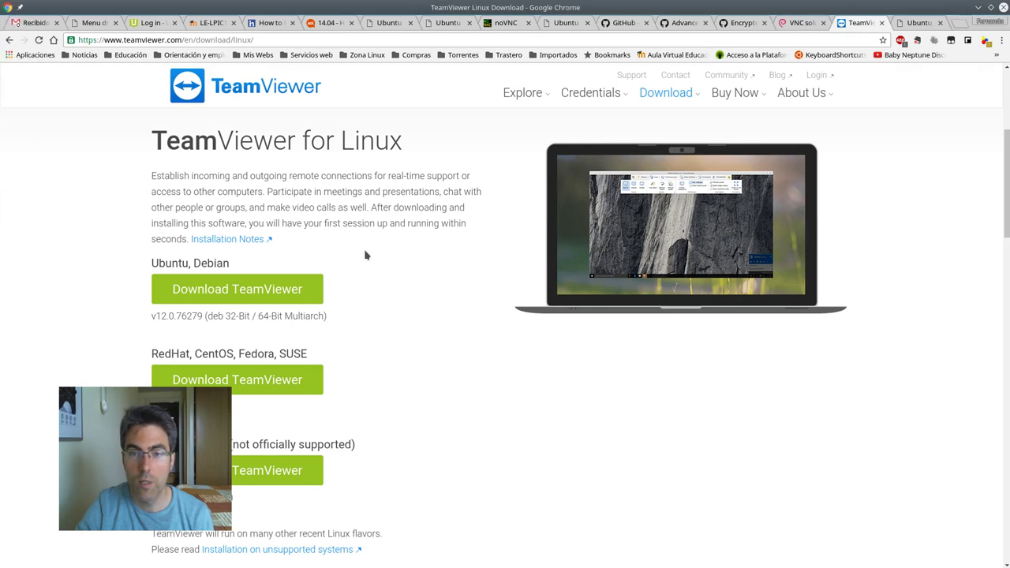
# Copy 'sudo apt install dconf-editor' from the UbuntuHandbook guide and return to the Ubuntu Servidor VM
pyautogui.click(278, 23)
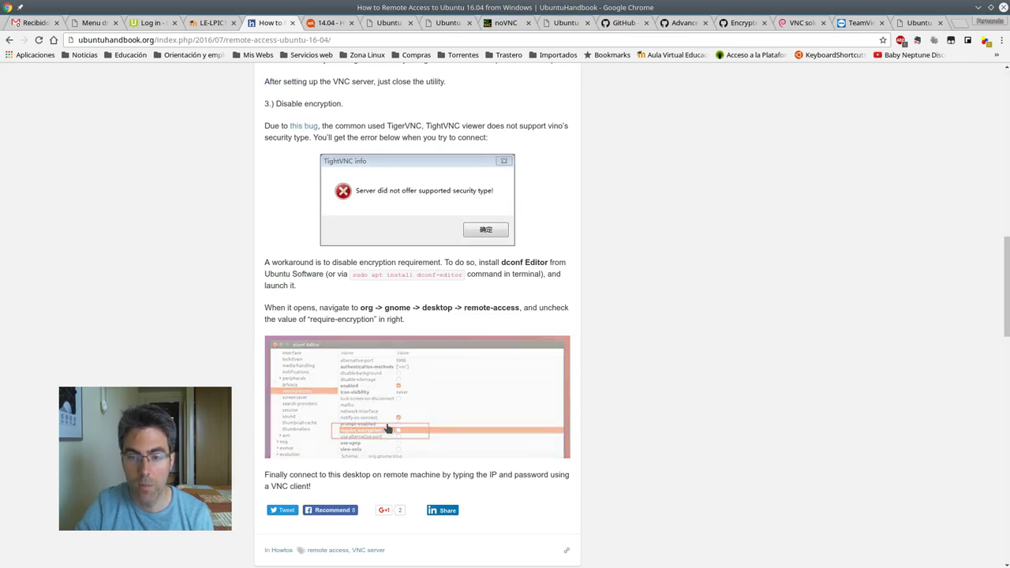
pyautogui.moveTo(310, 318); pyautogui.dragTo(379, 333)
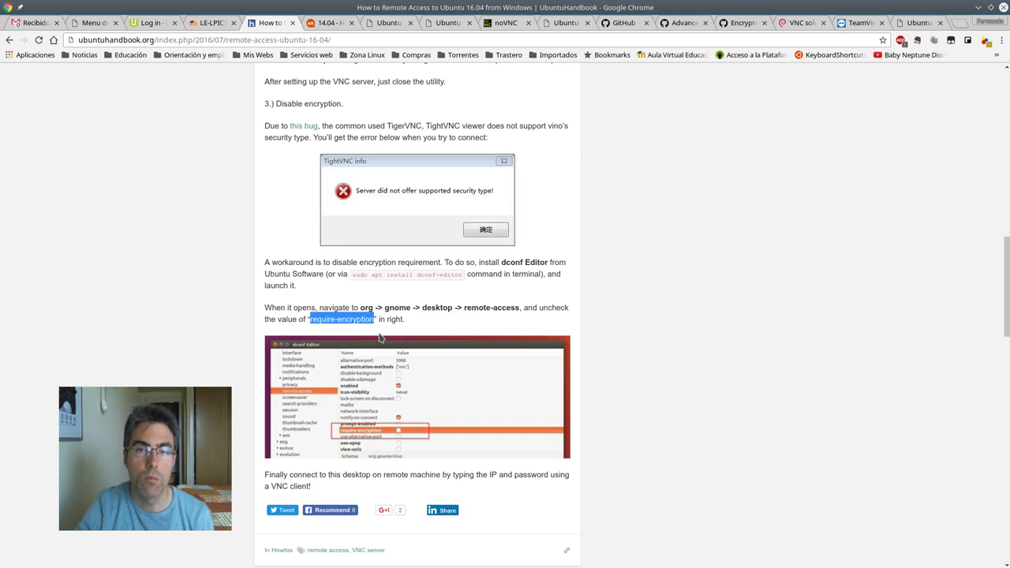
pyautogui.click(356, 276)
pyautogui.moveTo(353, 275); pyautogui.dragTo(461, 275)
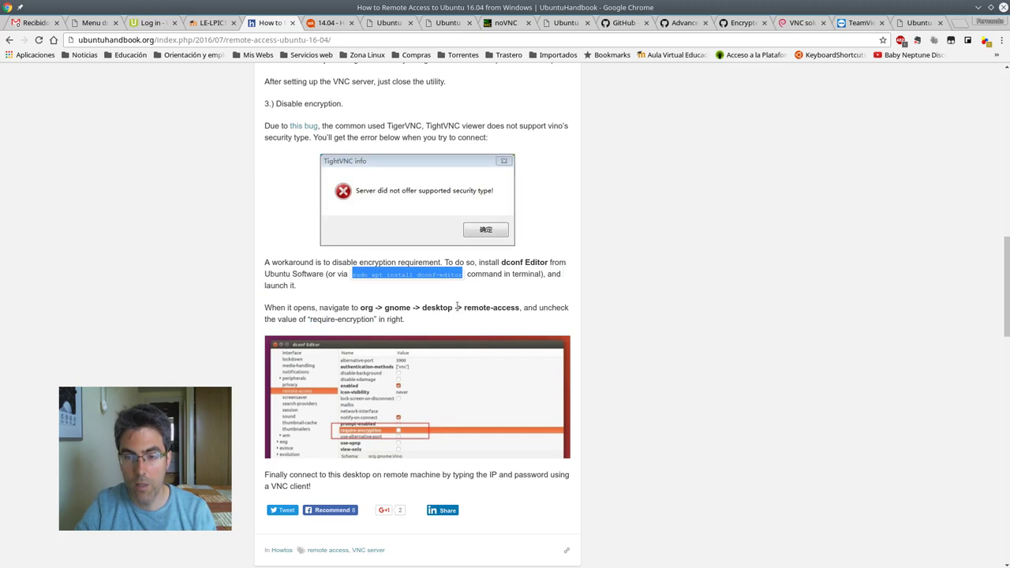
pyautogui.hotkey('ctrl', 'c')
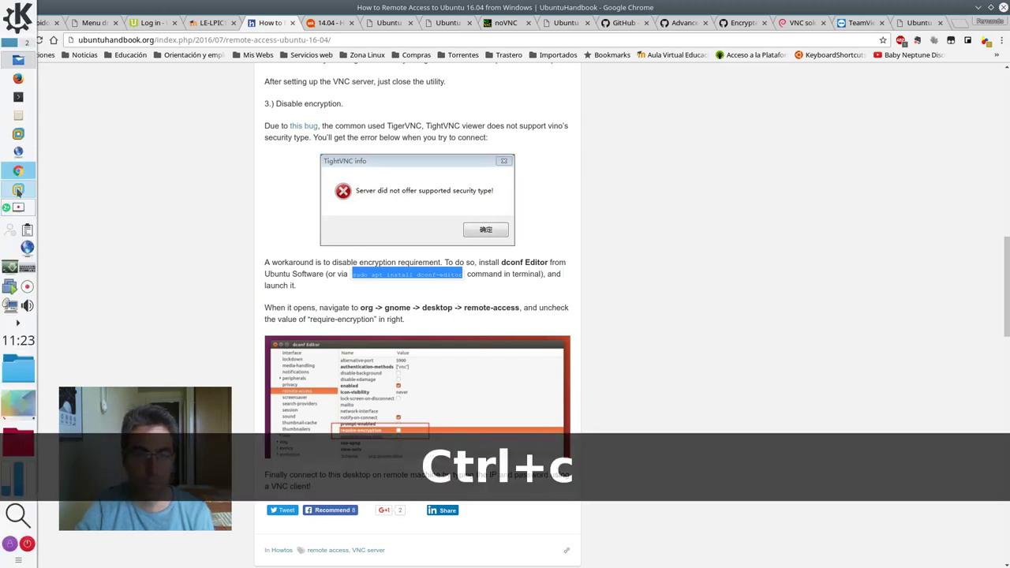
pyautogui.click(18, 188)
pyautogui.click(472, 41)
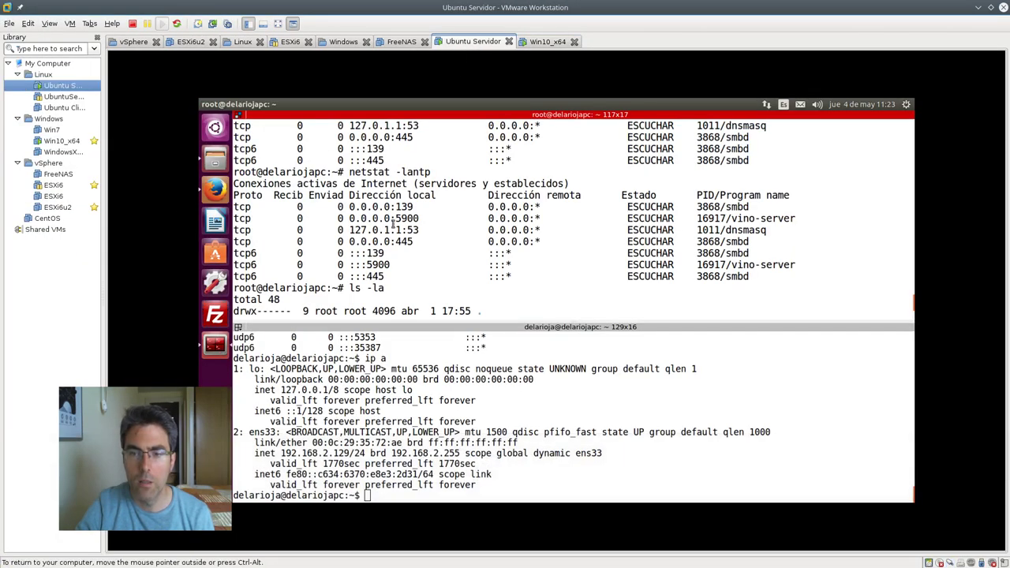
# Cancel the unfinished continuation line and clear the root prompt
pyautogui.click(70, 23)
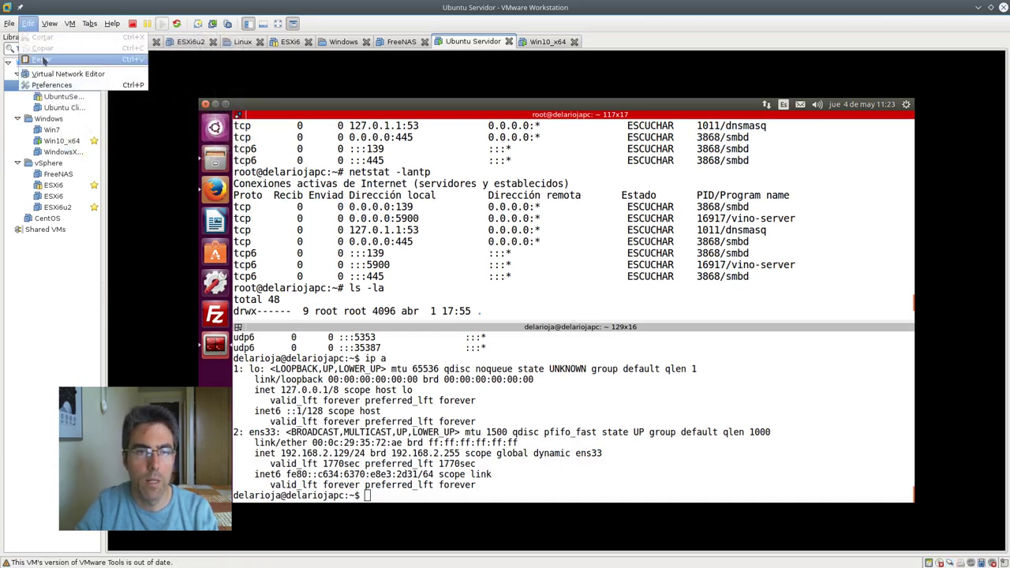
pyautogui.click(44, 67)
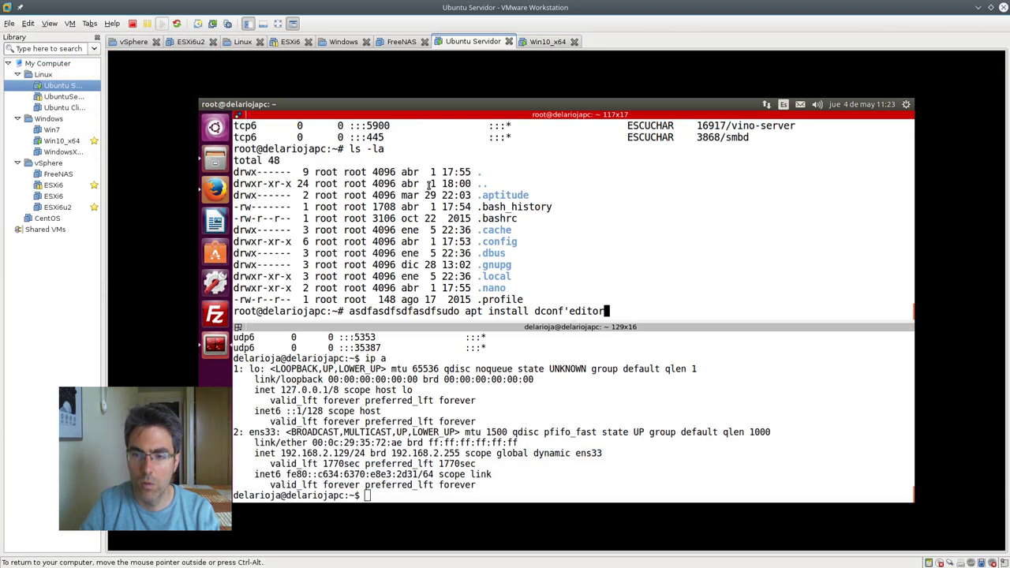
pyautogui.press('Return')
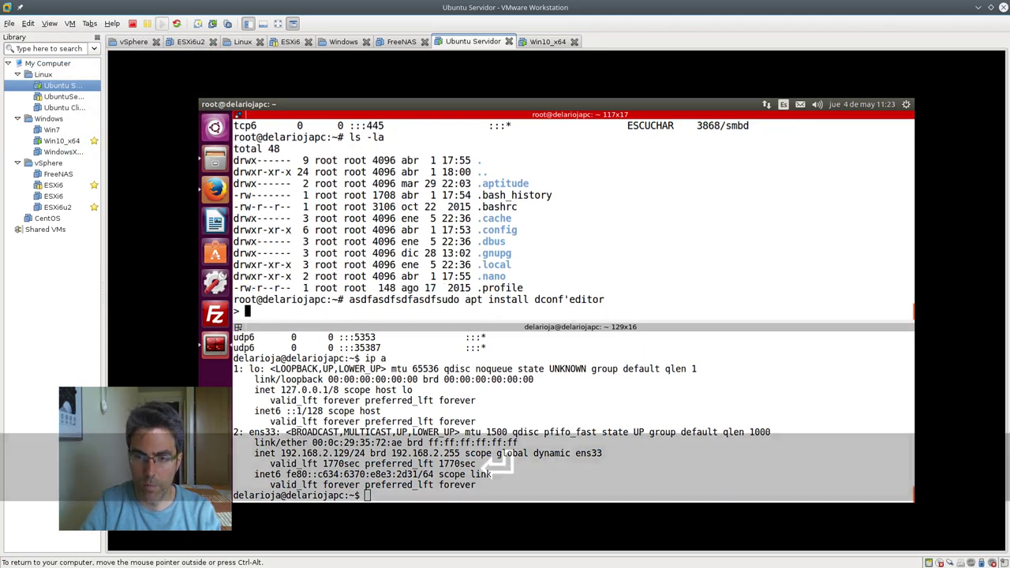
pyautogui.hotkey('ctrl', 'c')
pyautogui.press('Up')
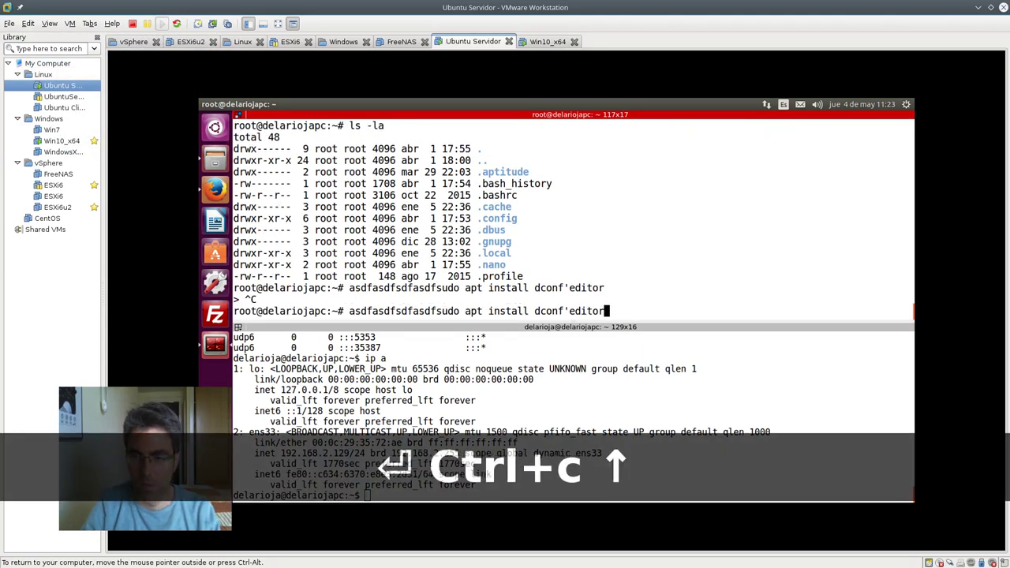
pyautogui.press('Down')
# Paste the install command, correct dconf'editor to dconf-editor, and run it
pyautogui.click(27, 22)
pyautogui.click(46, 59)
pyautogui.press('Left')
pyautogui.press('Left')
pyautogui.press('Left')
pyautogui.press('Left')
pyautogui.press('Left')
pyautogui.press('Left')
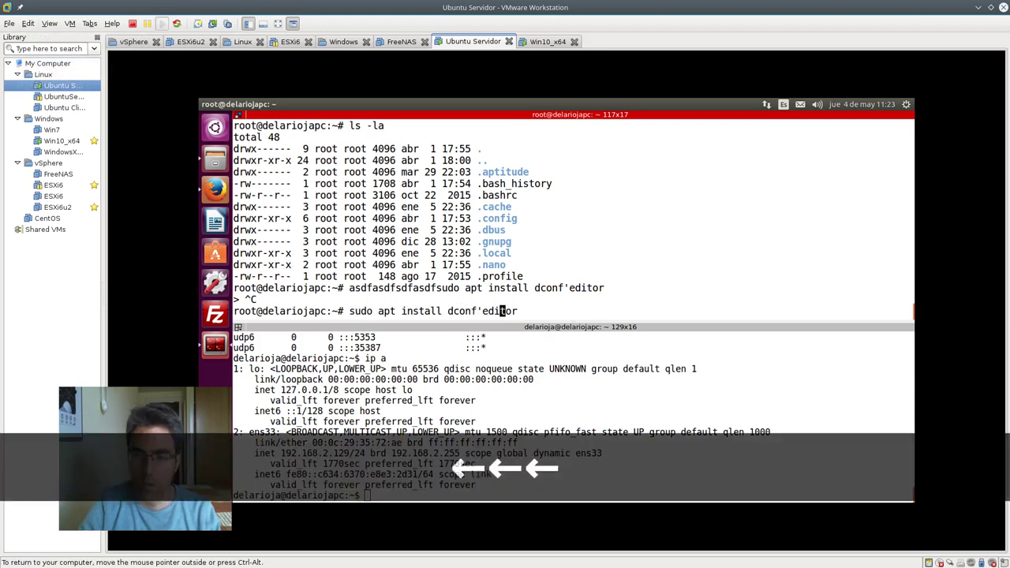
pyautogui.press('BackSpace')
pyautogui.write('-')
pyautogui.press('Return')
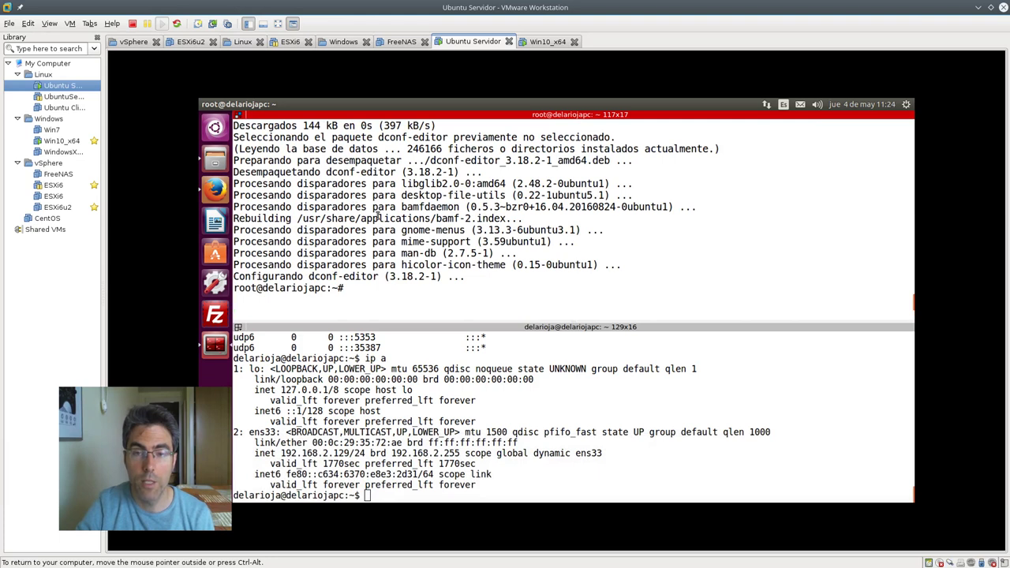
# Launch Editor de dconf by searching 'dc' in the Dash
pyautogui.click(220, 129)
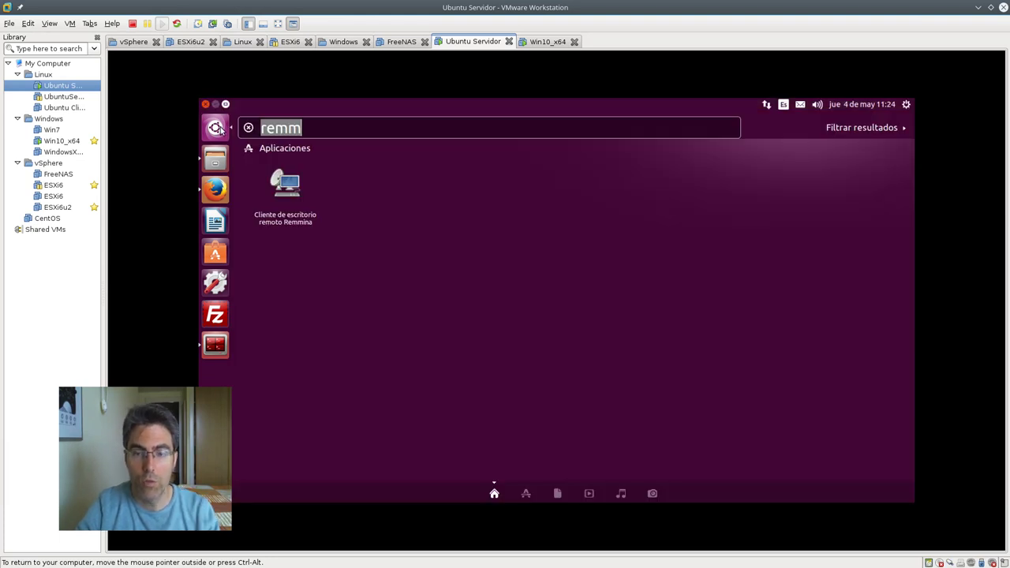
pyautogui.write('dc')
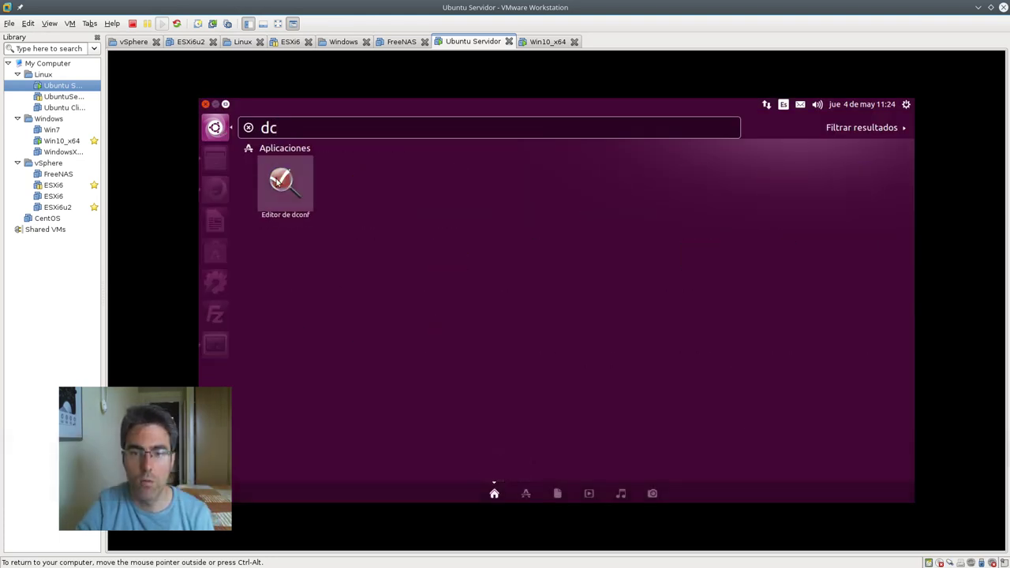
pyautogui.click(278, 180)
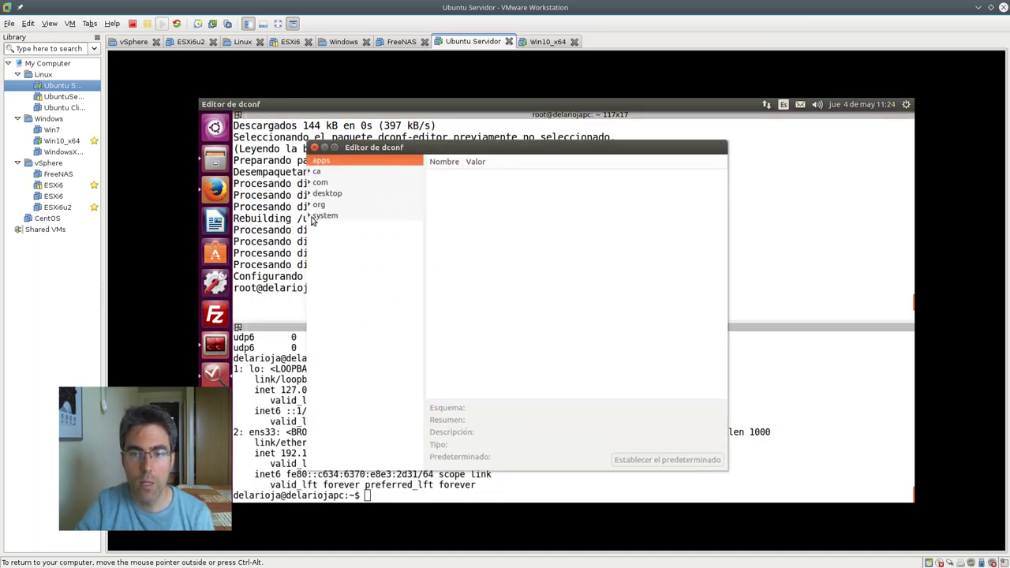
# Uncheck require-encryption under org > gnome > desktop > remote-access and close the editor
pyautogui.click(309, 206)
pyautogui.click(315, 237)
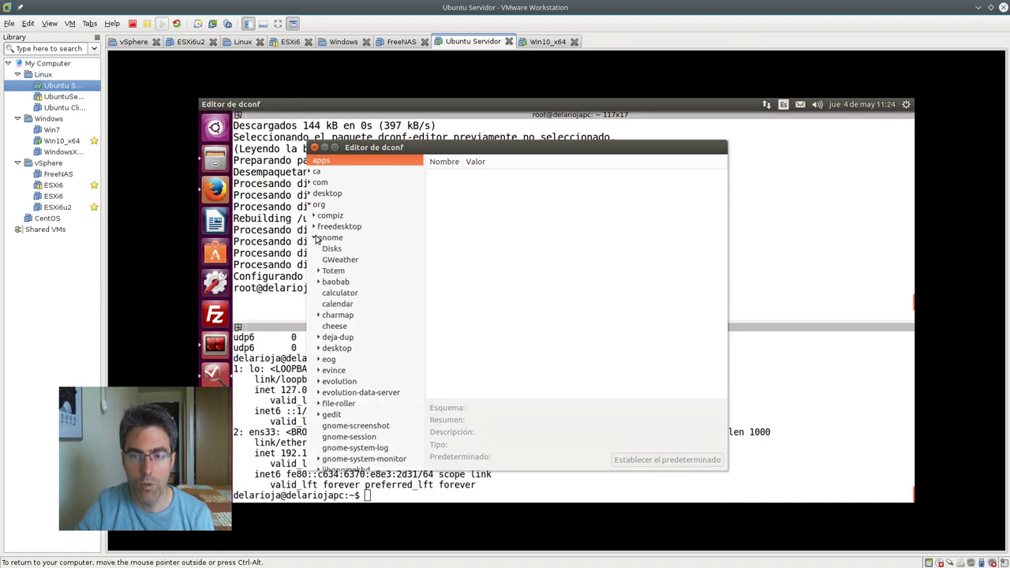
pyautogui.click(319, 349)
pyautogui.scroll(-3, 364, 377)
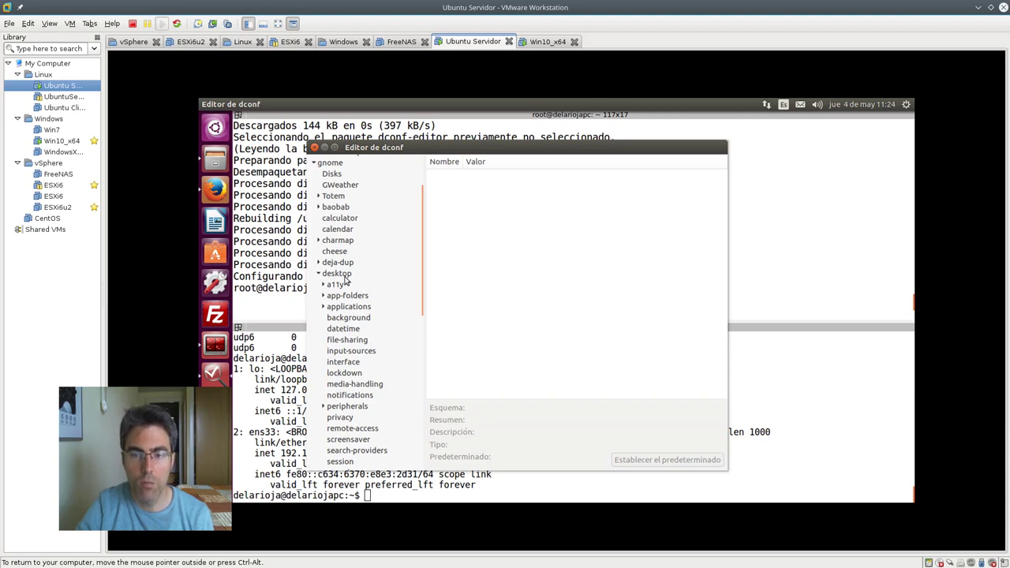
pyautogui.scroll(-5, 348, 289)
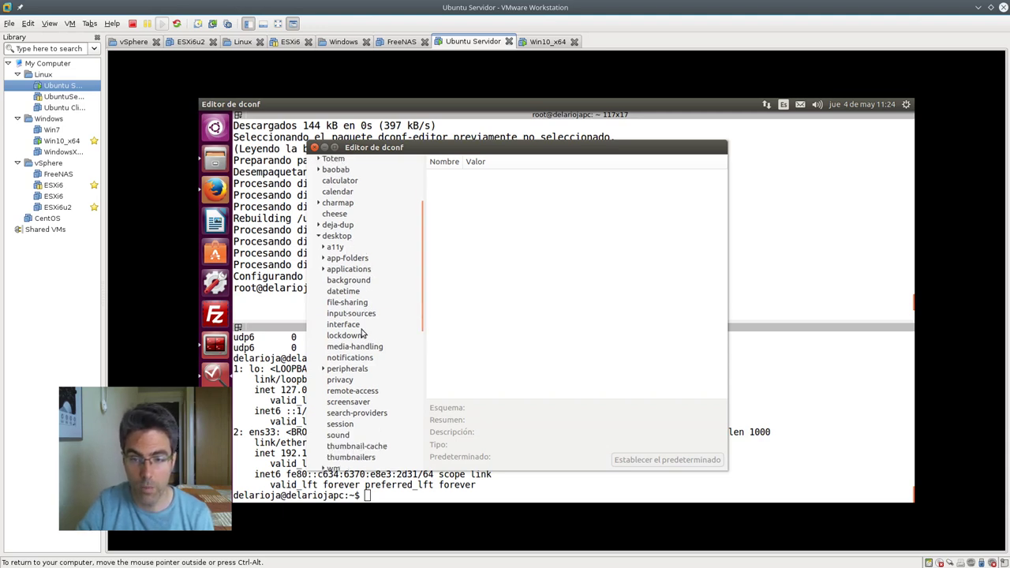
pyautogui.click(365, 316)
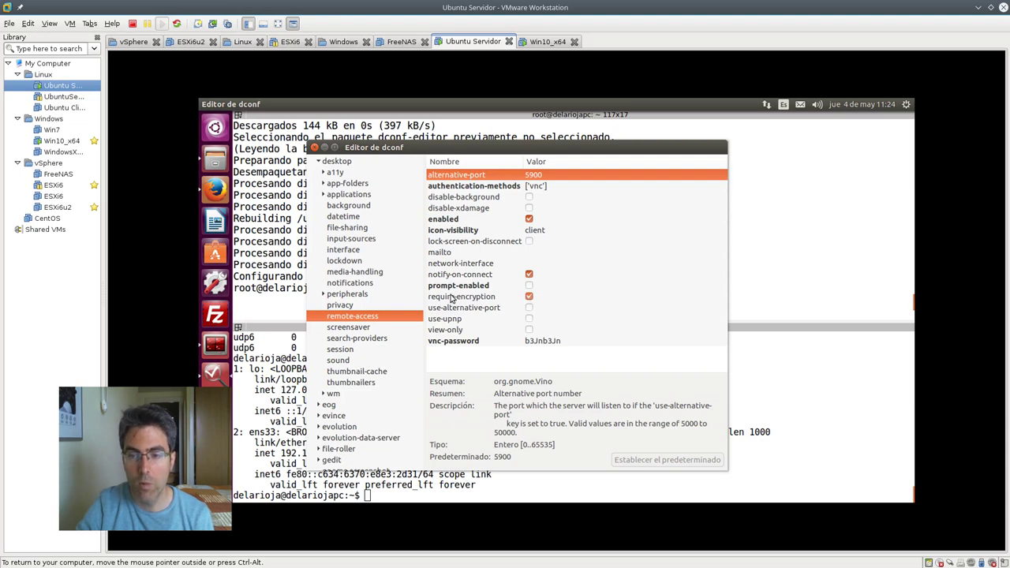
pyautogui.click(529, 297)
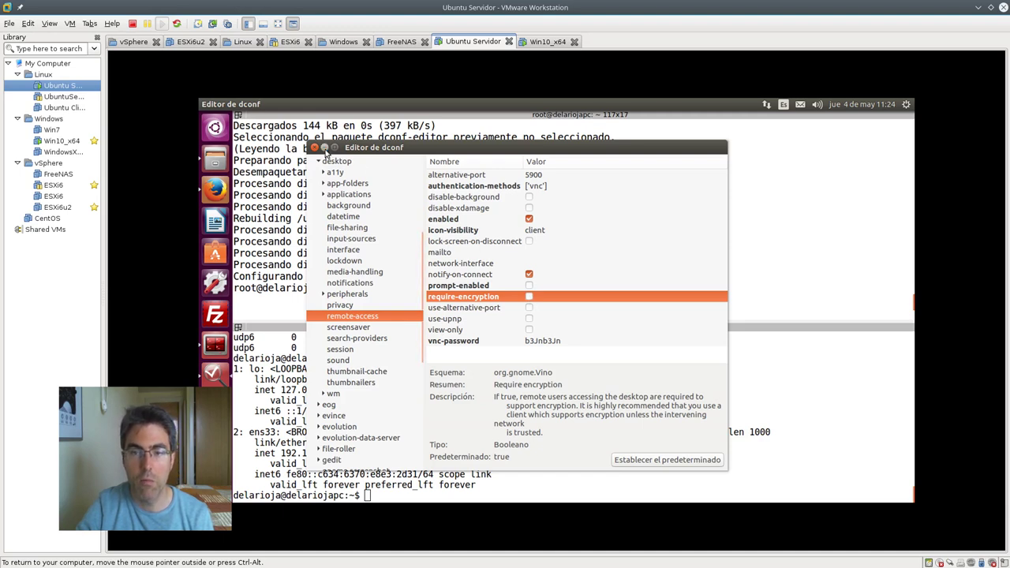
pyautogui.click(315, 148)
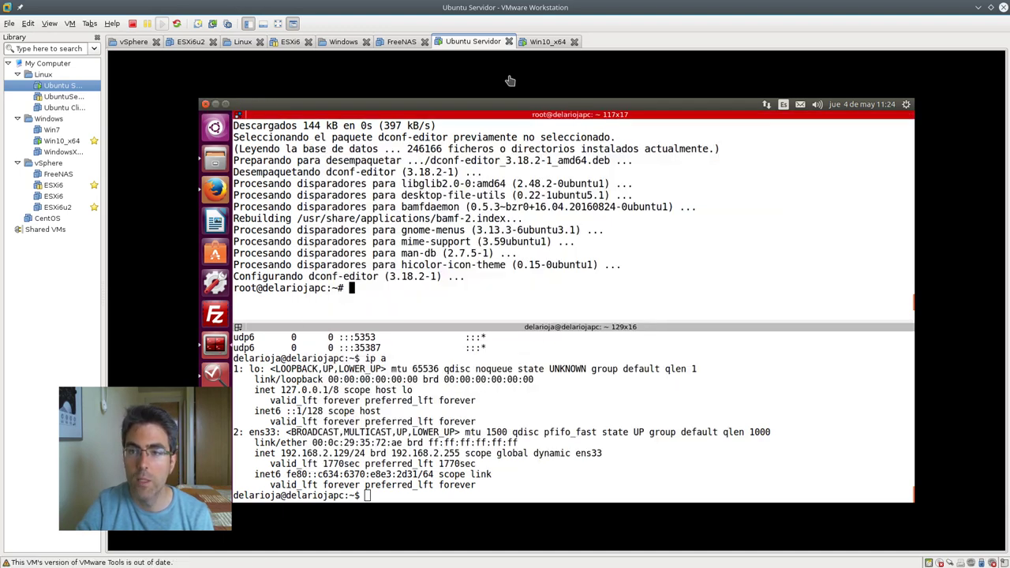
# In the Win10_x64 VM, open the Ubuntu connection, accept the unencrypted warning, and enter the password
pyautogui.click(534, 44)
pyautogui.doubleClick(368, 219)
pyautogui.moveTo(576, 230)
pyautogui.mouseDown()
pyautogui.moveTo(583, 219)
pyautogui.moveTo(565, 226)
pyautogui.mouseUp()
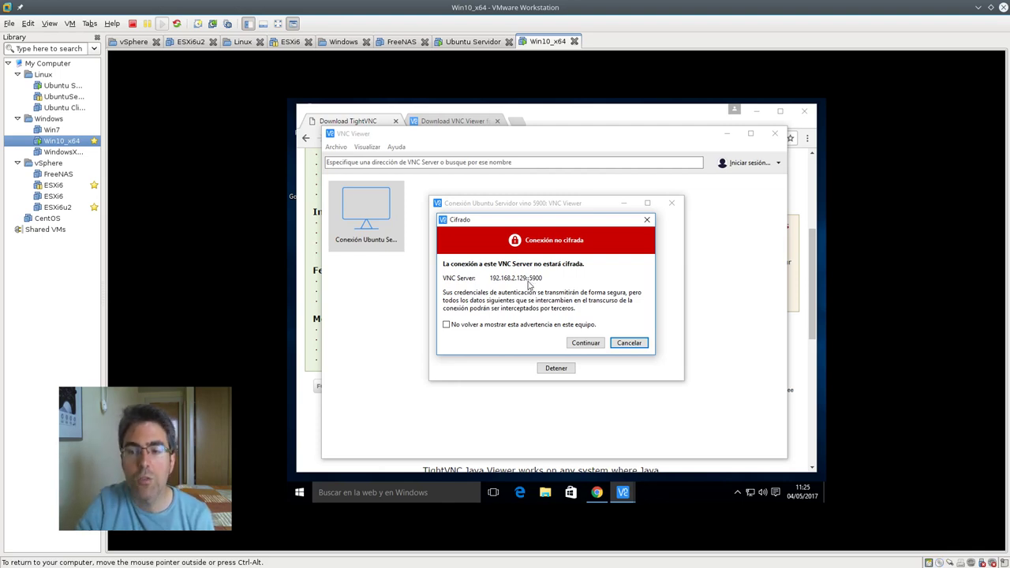
pyautogui.click(584, 343)
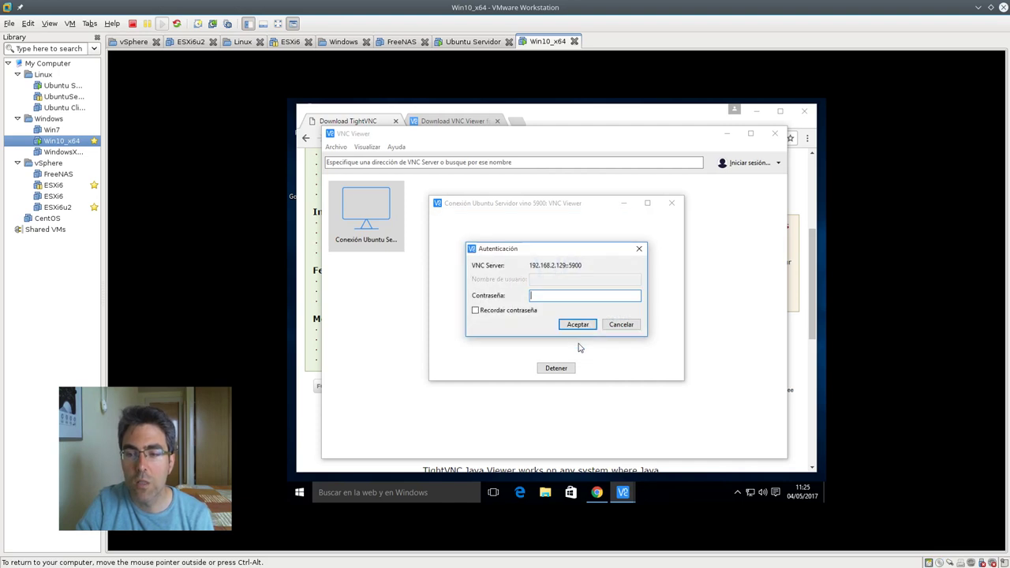
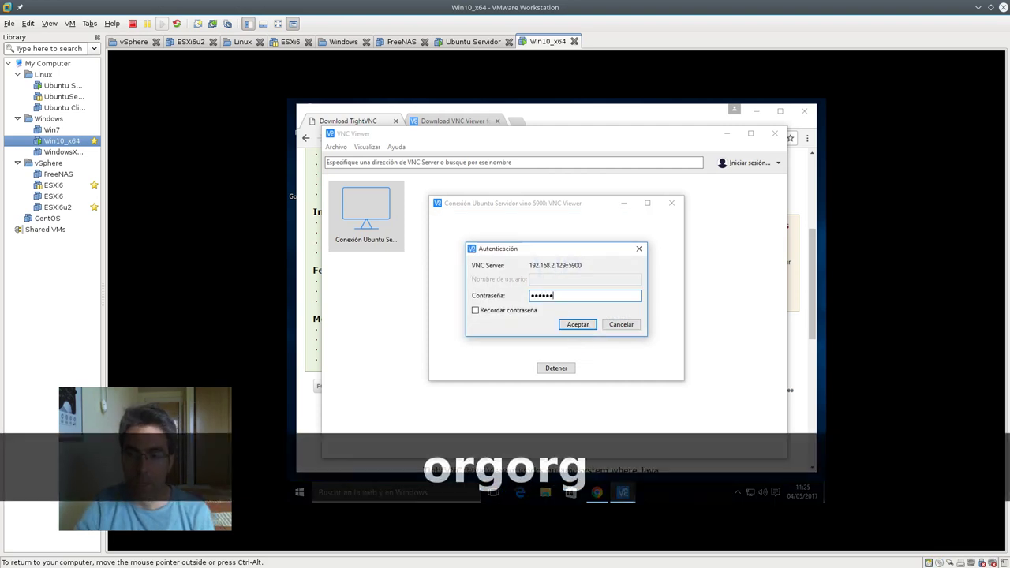
pyautogui.click(588, 325)
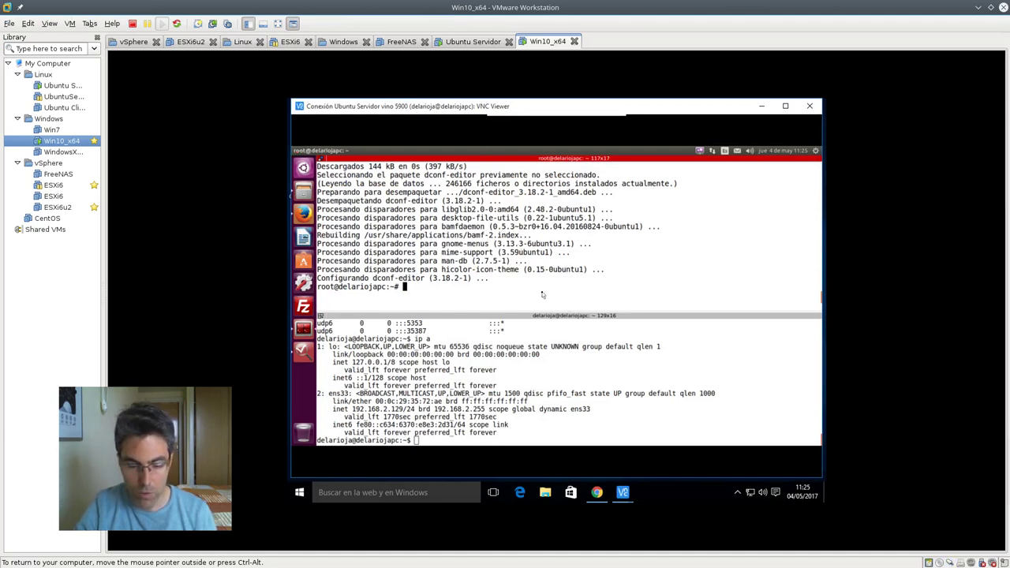
# Switch the VM view to full screen and set the remote desktop to 'Redimensionar a 100%'
pyautogui.hotkey('ctrl', 'alt', 'Return')
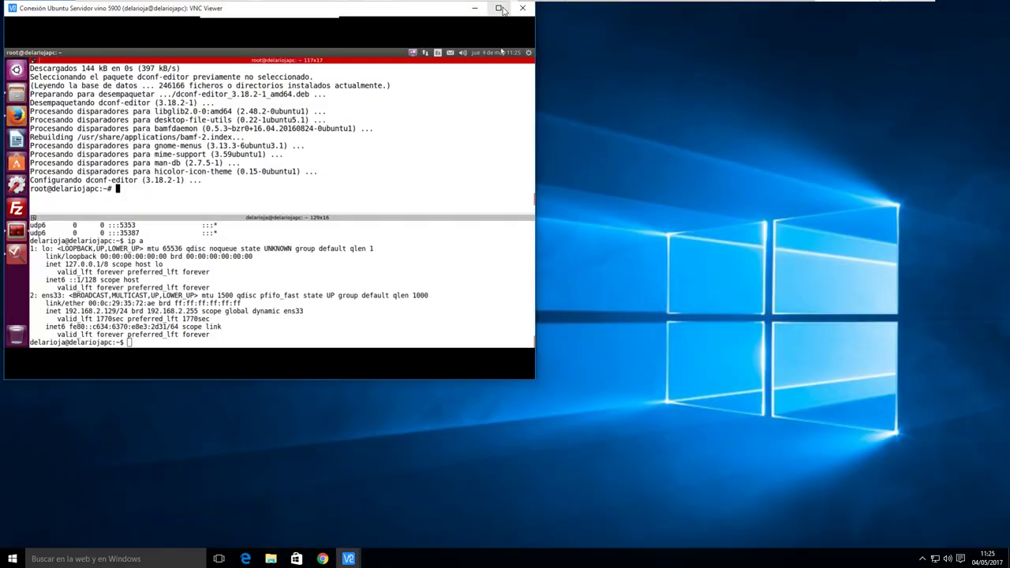
pyautogui.moveTo(317, 25)
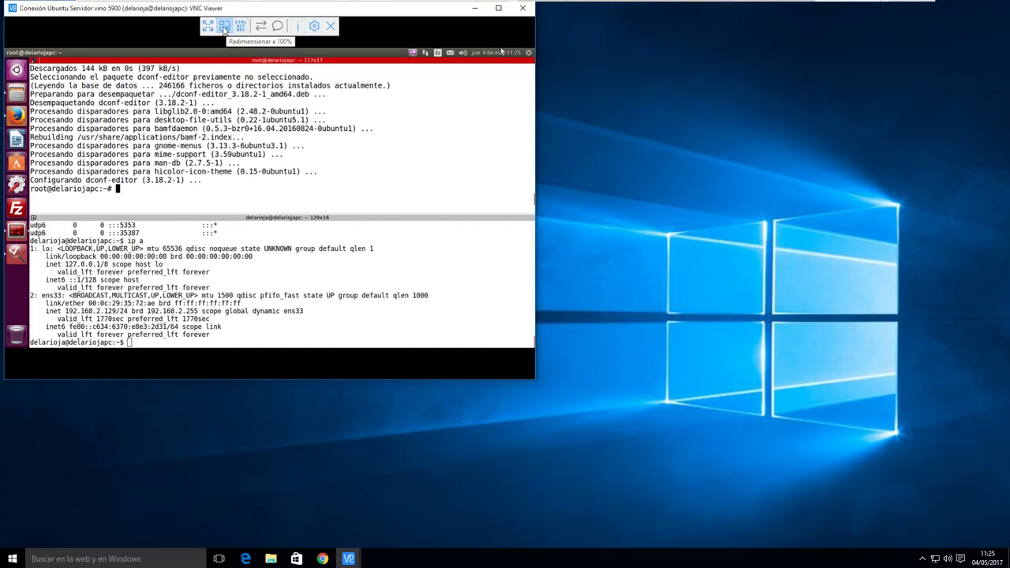
pyautogui.click(224, 27)
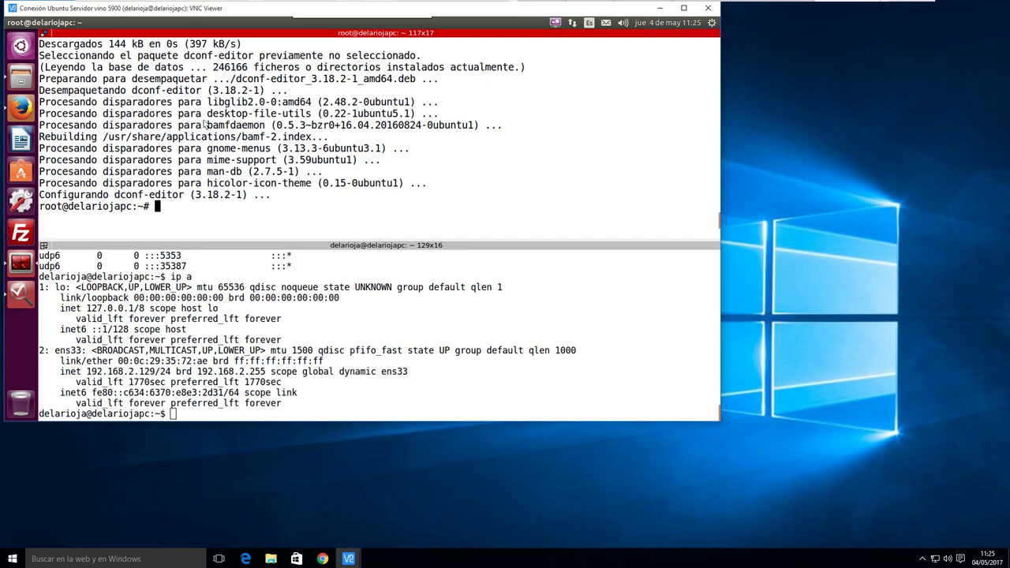
# Search 'moni' in the remote Dash and launch Monitores
pyautogui.click(30, 49)
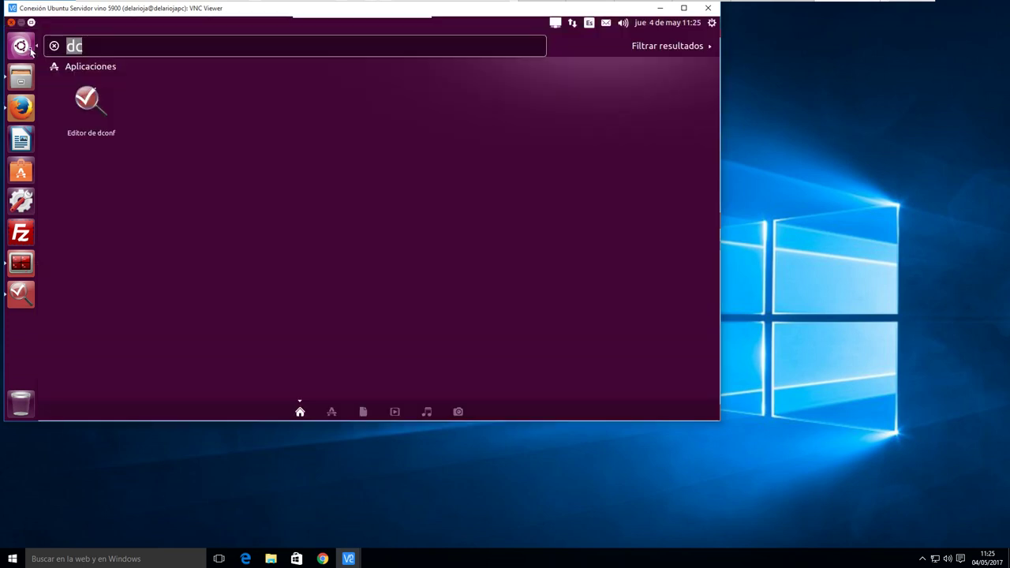
pyautogui.write('moni')
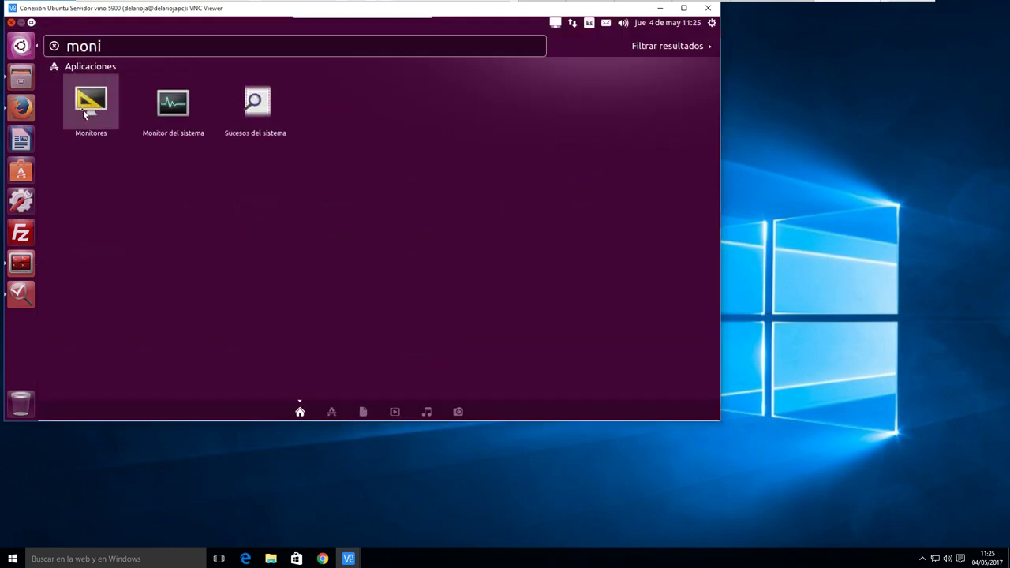
pyautogui.click(86, 113)
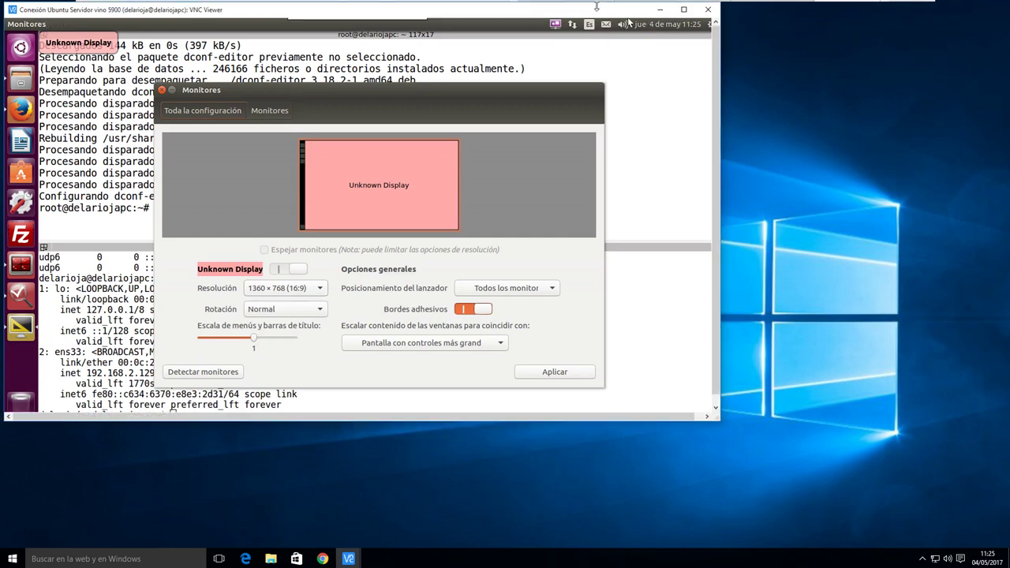
# Restore the remote session window to a smaller size and reposition it
pyautogui.click(683, 8)
pyautogui.moveTo(720, 69); pyautogui.dragTo(723, 73)
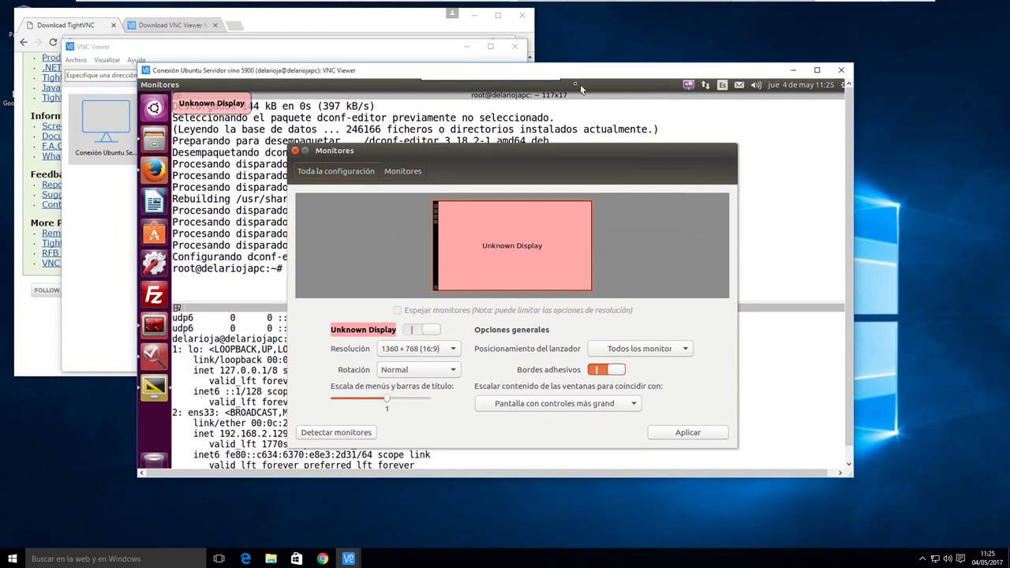
pyautogui.moveTo(568, 70); pyautogui.dragTo(597, 71)
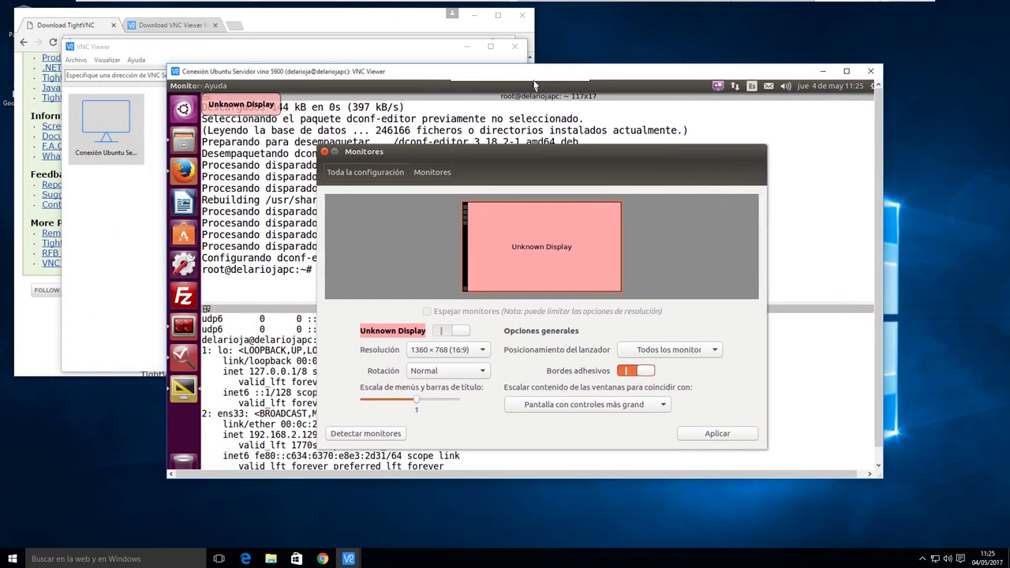
pyautogui.moveTo(535, 83)
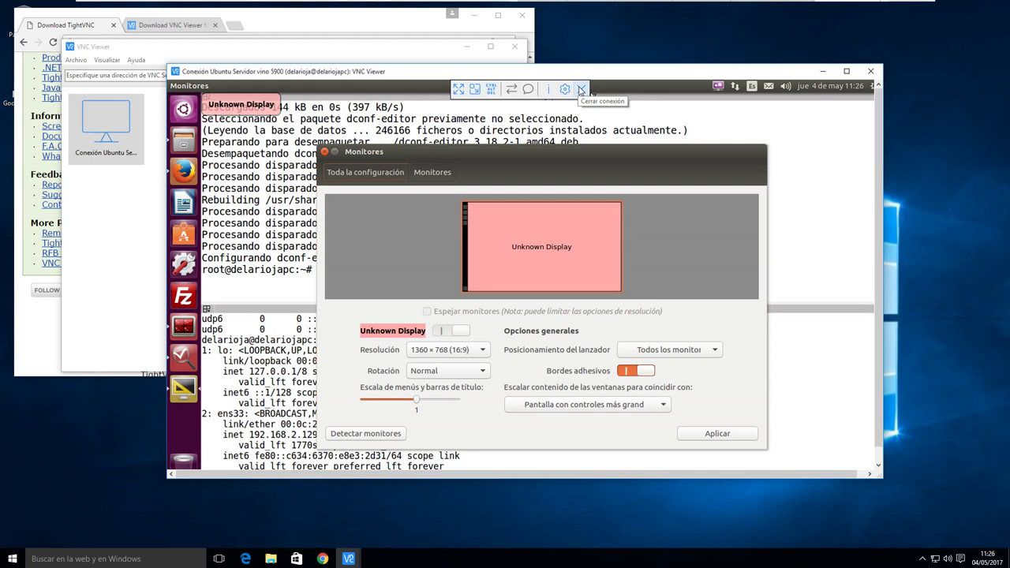
pyautogui.moveTo(777, 6)
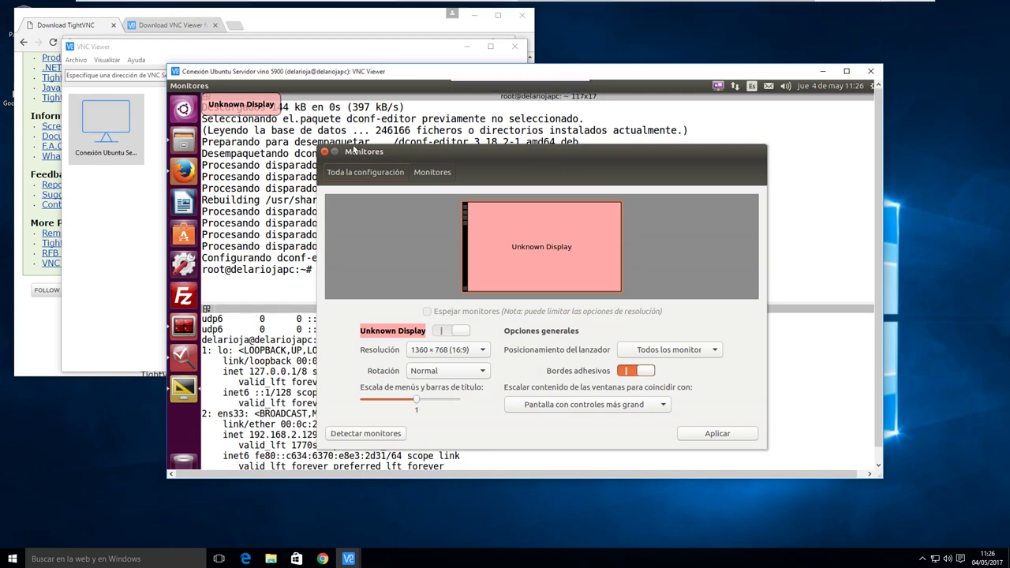
pyautogui.moveTo(383, 77); pyautogui.dragTo(373, 90)
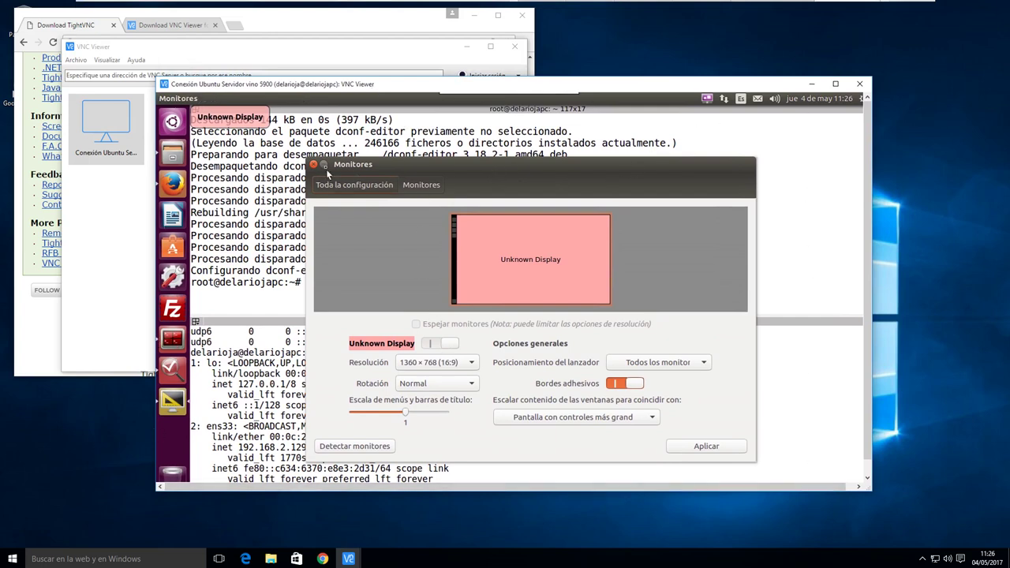
# Keep the 1360 × 768 resolution, close Monitores, and disconnect the remote session
pyautogui.click(454, 366)
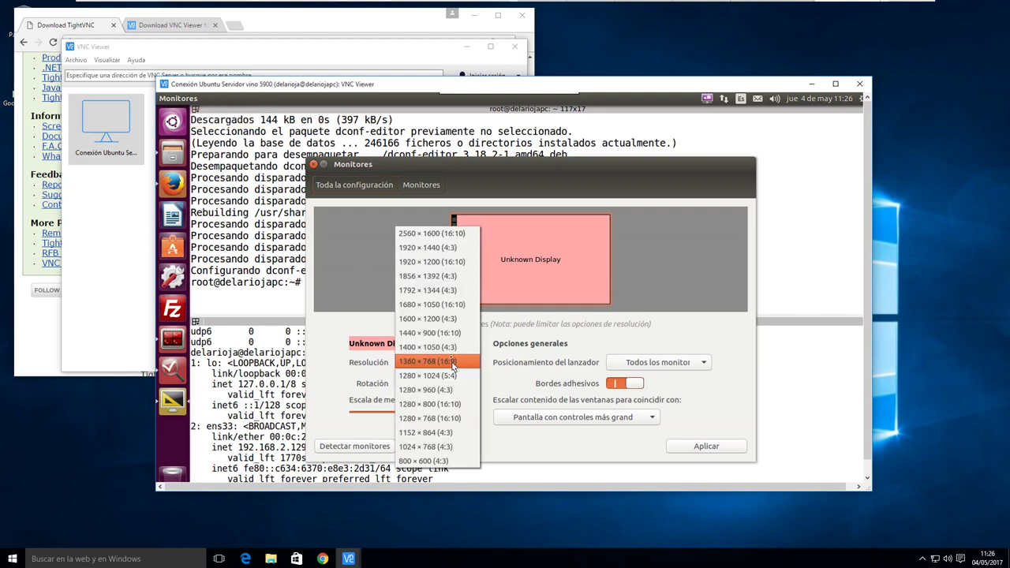
pyautogui.click(321, 333)
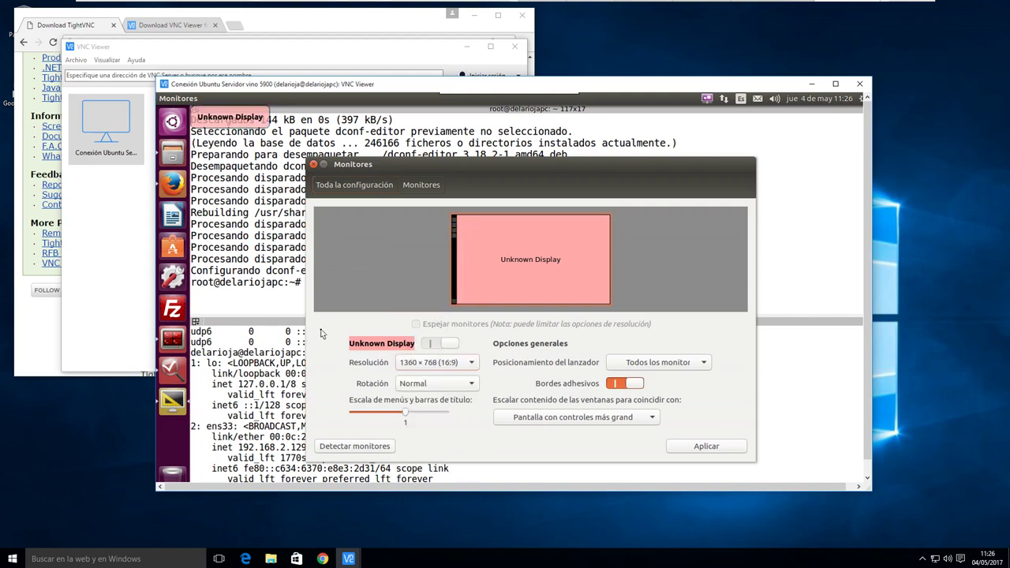
pyautogui.click(314, 165)
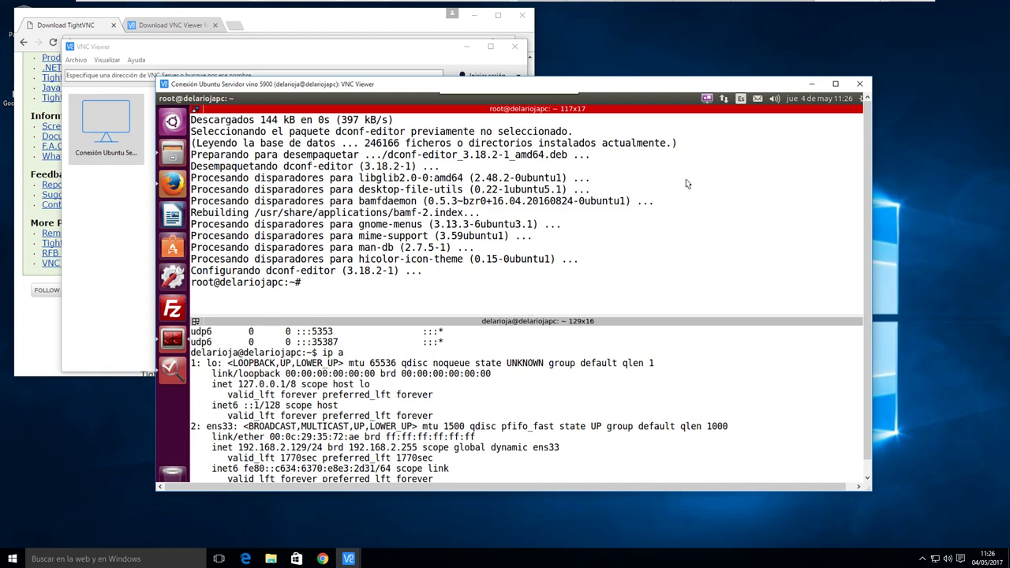
pyautogui.tripleClick(735, 190)
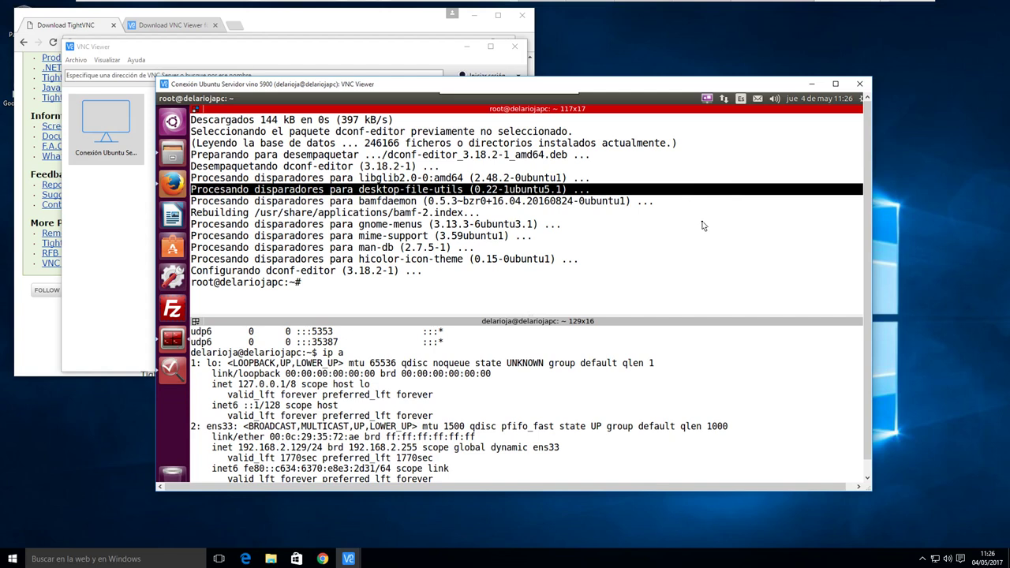
pyautogui.click(860, 85)
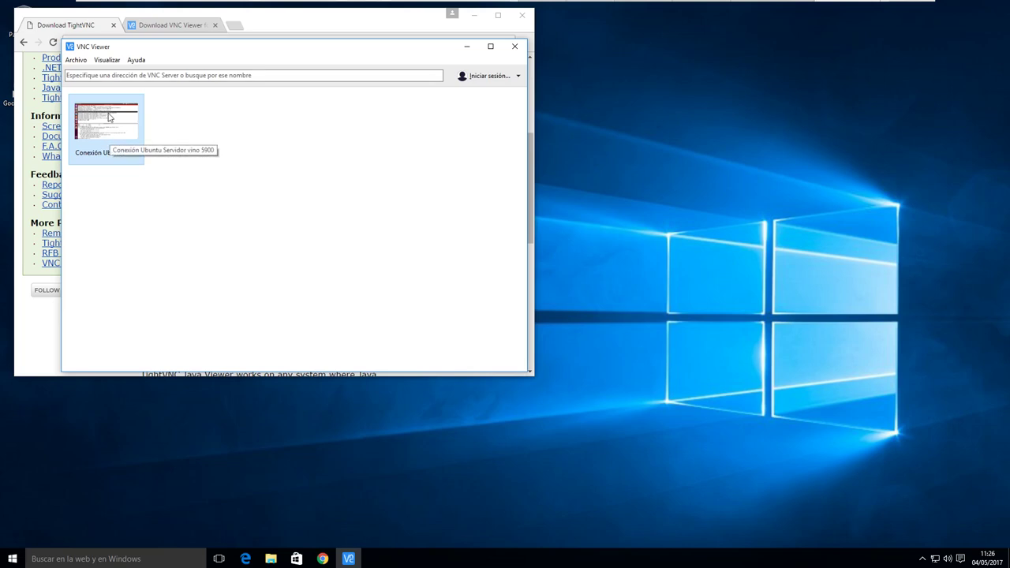
# Open and dismiss the Archivo menu, then close VNC Viewer
pyautogui.click(76, 60)
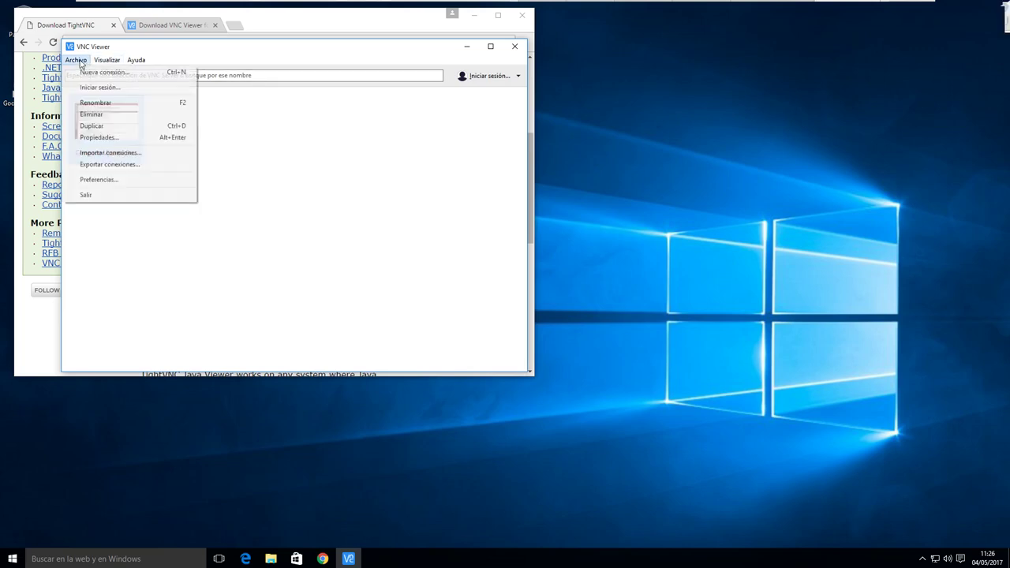
pyautogui.click(150, 154)
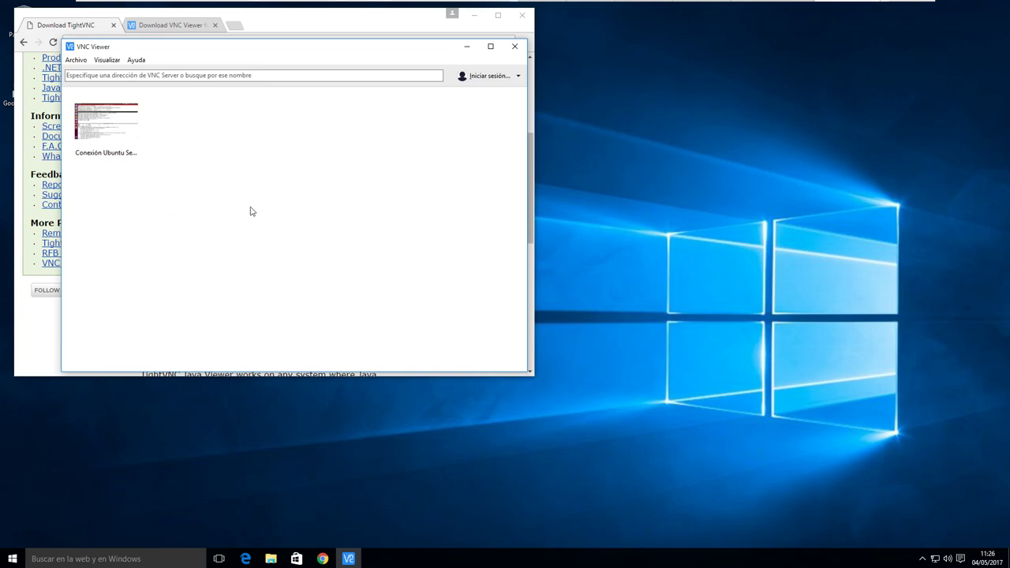
pyautogui.click(514, 46)
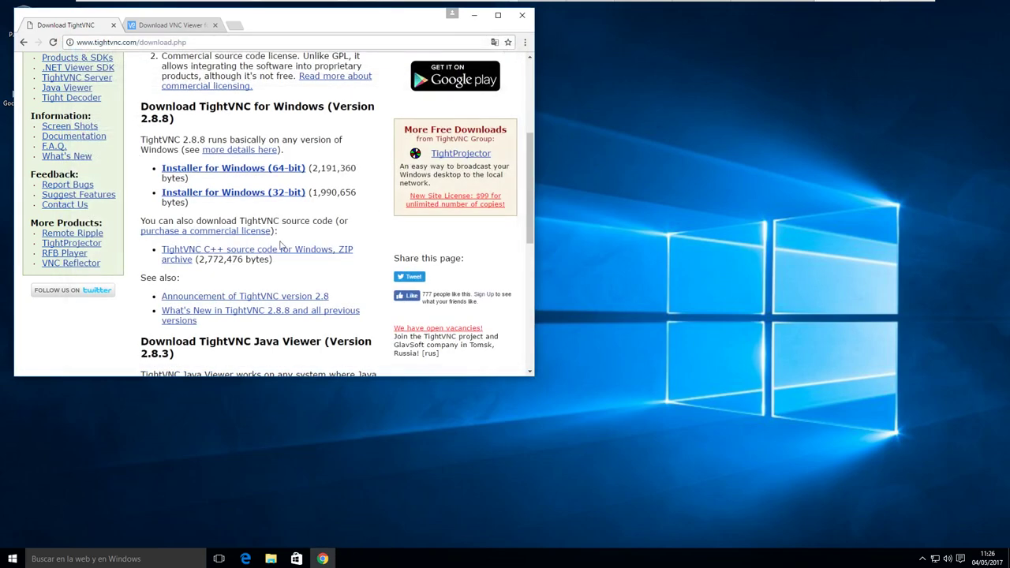
pyautogui.click(12, 559)
pyautogui.write('ti')
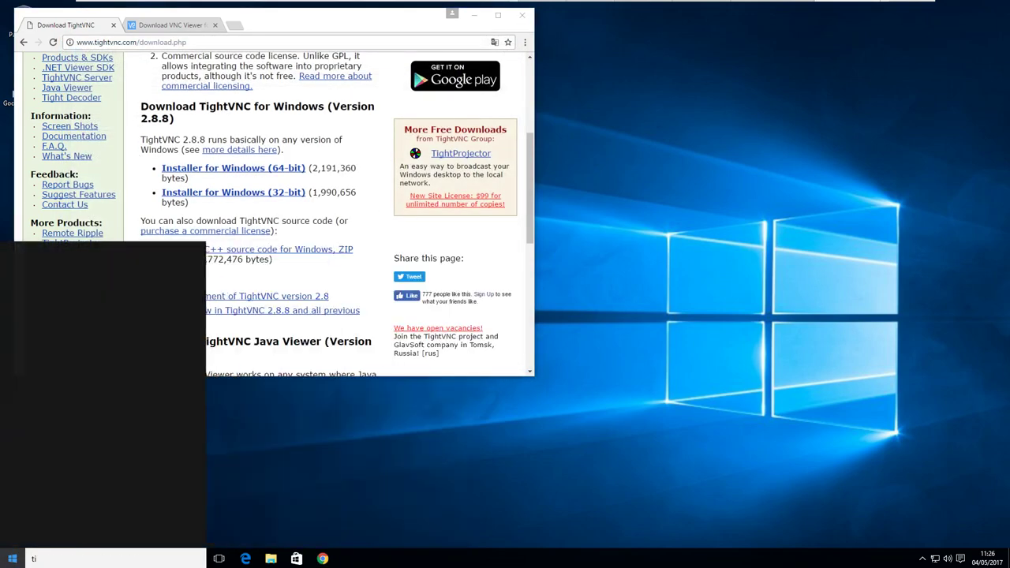
pyautogui.click(166, 308)
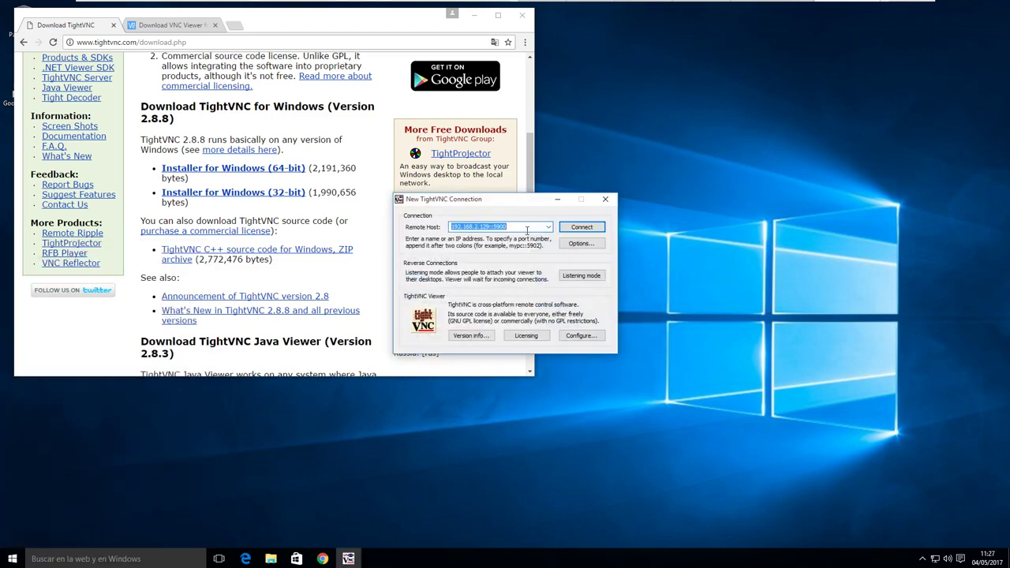
pyautogui.click(581, 227)
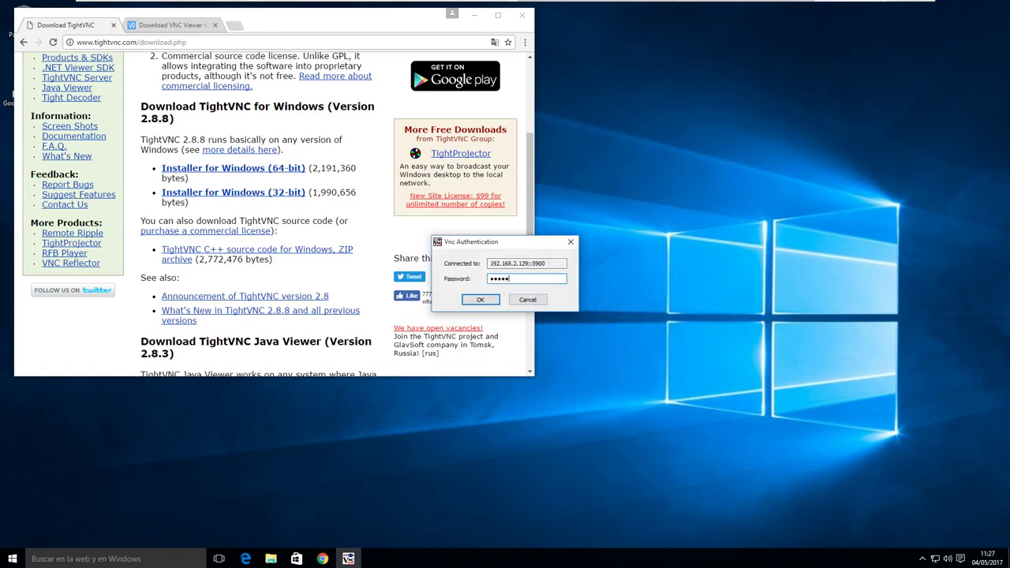
pyautogui.press('Return')
pyautogui.moveTo(498, 66); pyautogui.dragTo(491, 62)
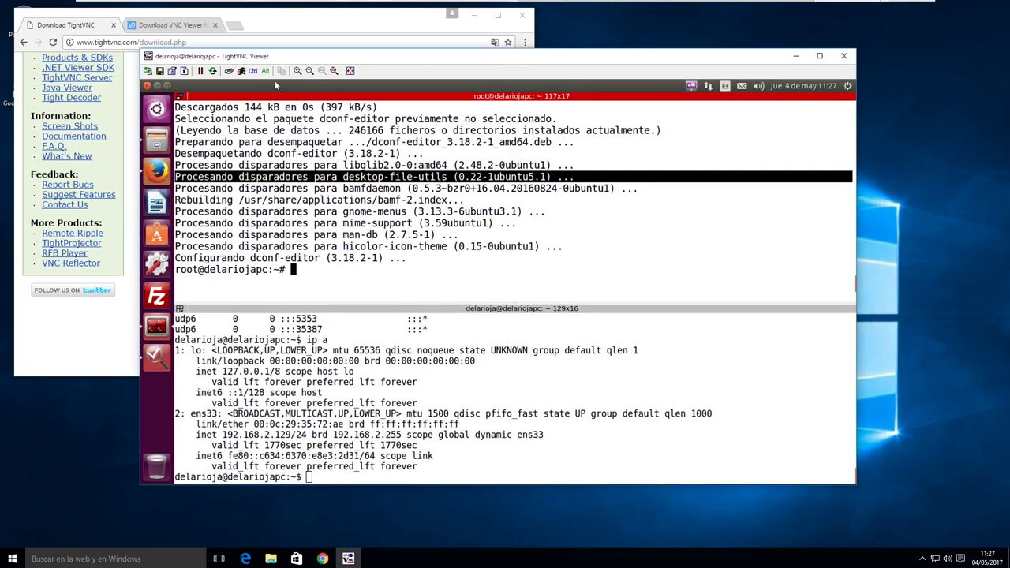
pyautogui.click(156, 110)
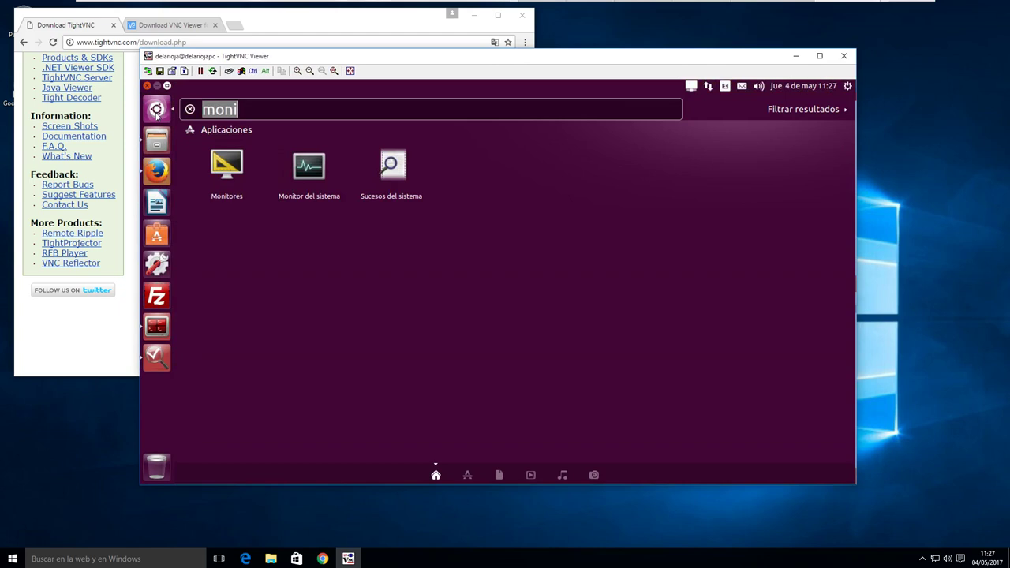
pyautogui.click(156, 111)
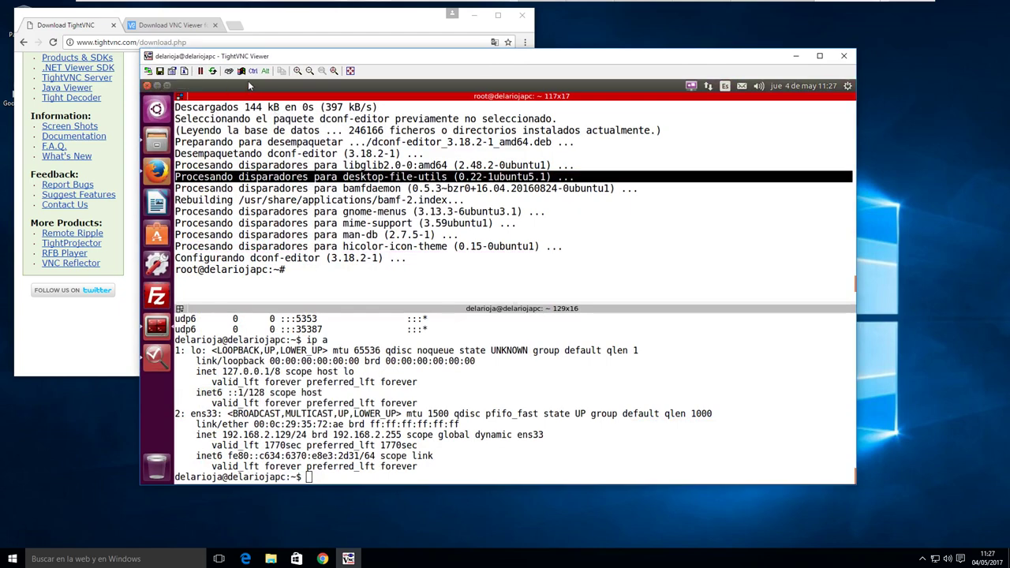
pyautogui.doubleClick(673, 227)
pyautogui.click(670, 237)
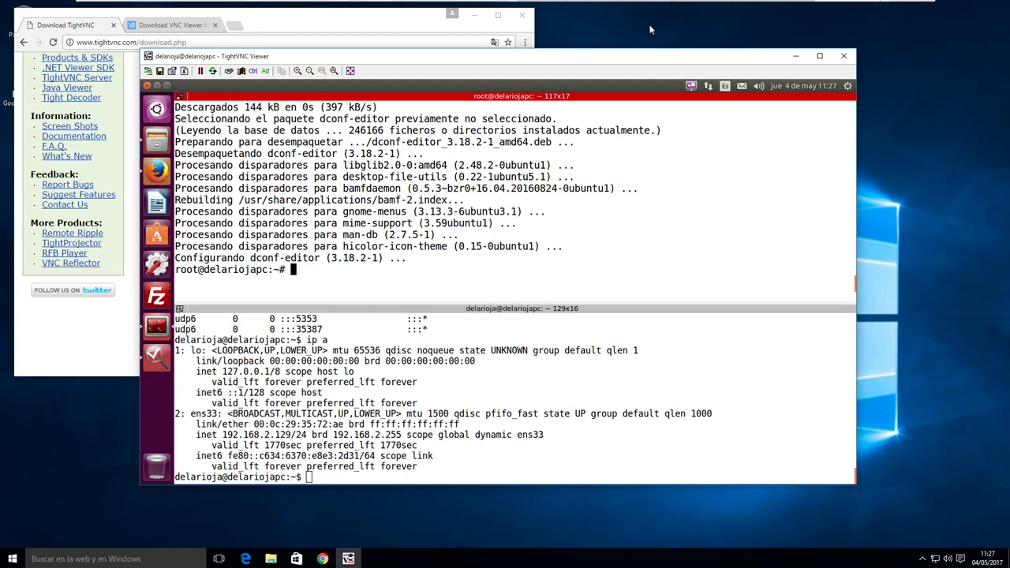
pyautogui.moveTo(479, 61); pyautogui.dragTo(496, 85)
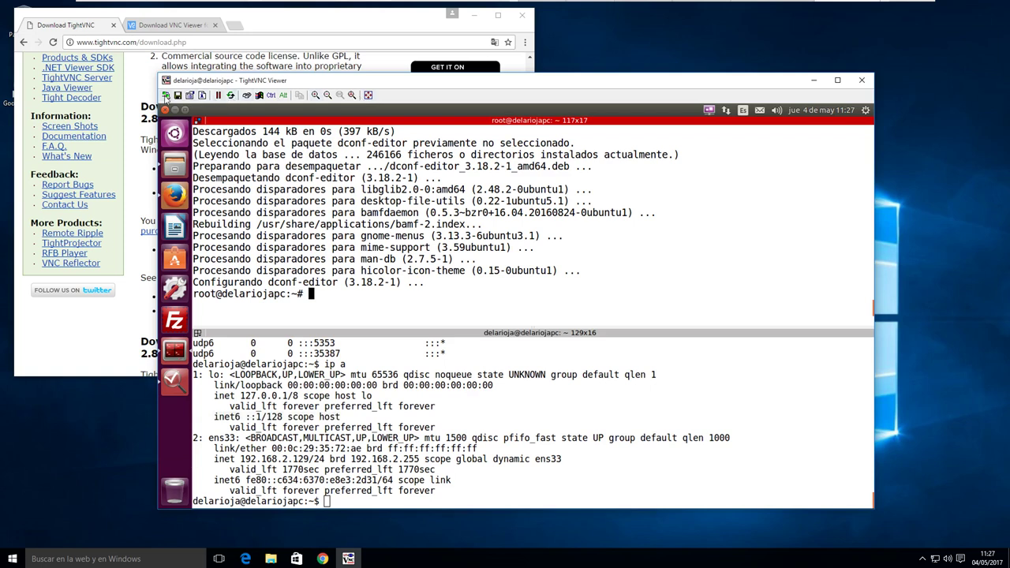
pyautogui.click(862, 80)
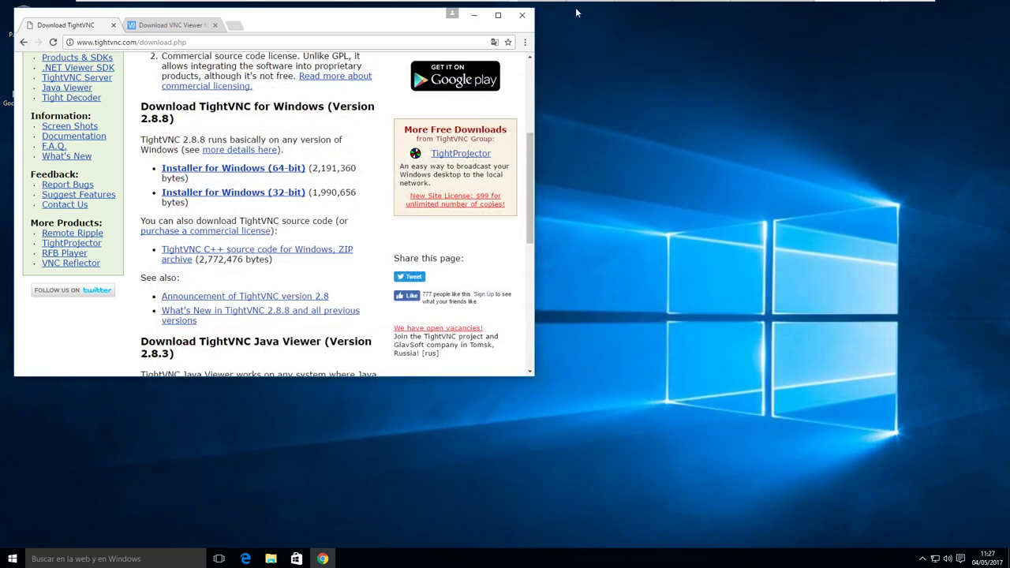
# Close the Win10 guest's Chrome, switch to the Ubuntu Servidor VM, then return to the host's UbuntuHandbook guide
pyautogui.click(522, 17)
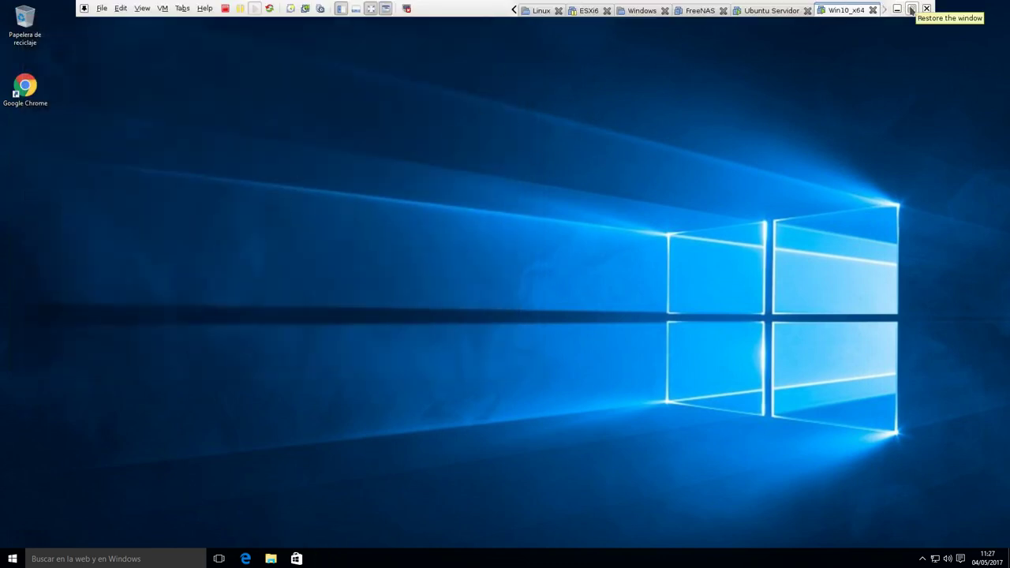
pyautogui.click(911, 8)
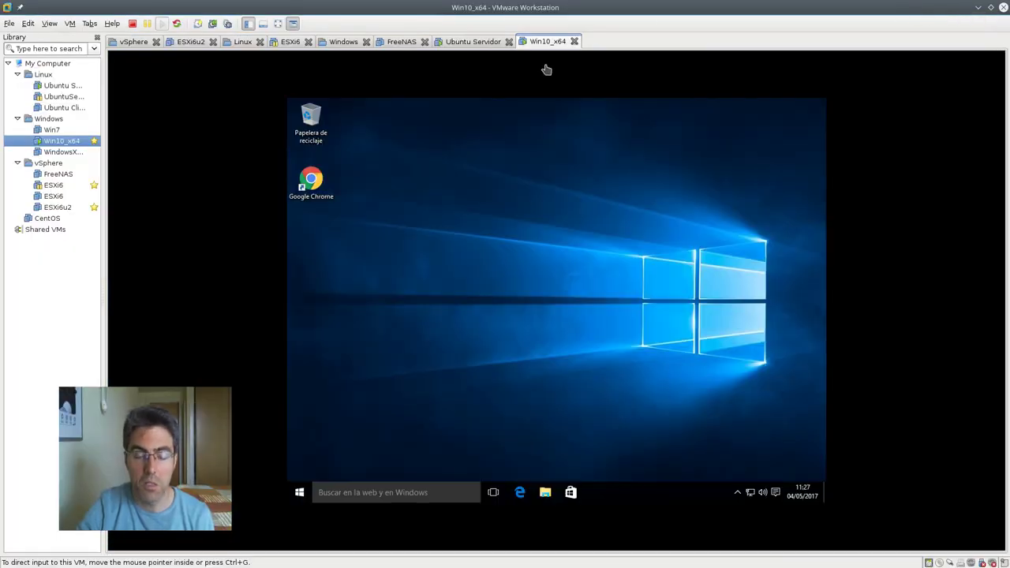
pyautogui.click(468, 43)
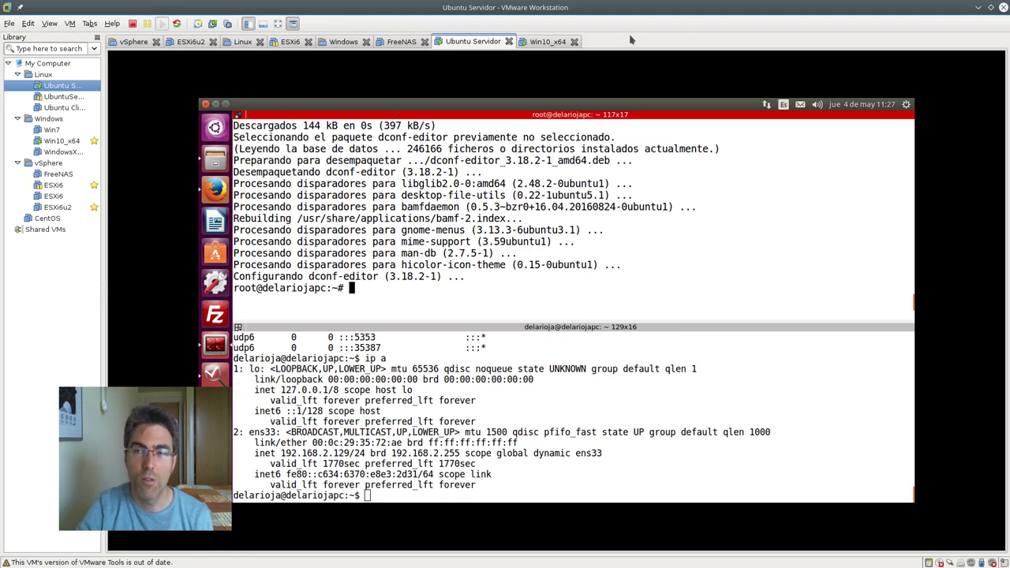
pyautogui.hotkey('alt', 'Tab')
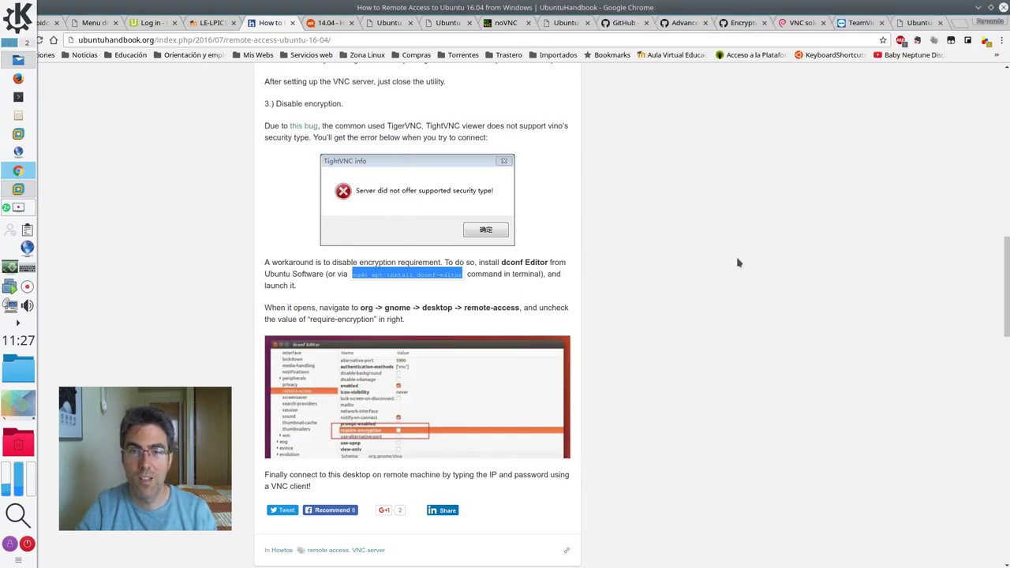
pyautogui.click(738, 263)
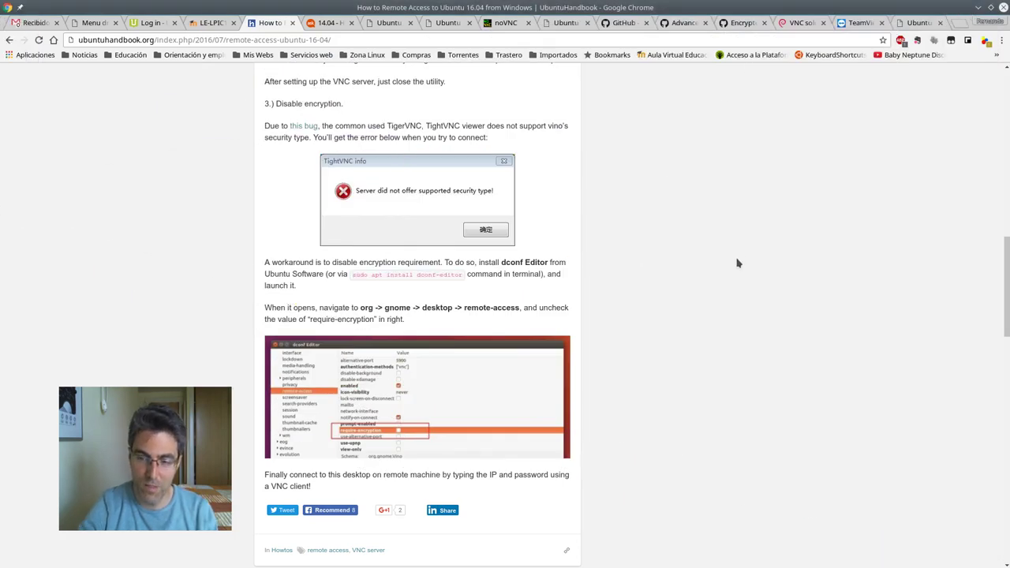